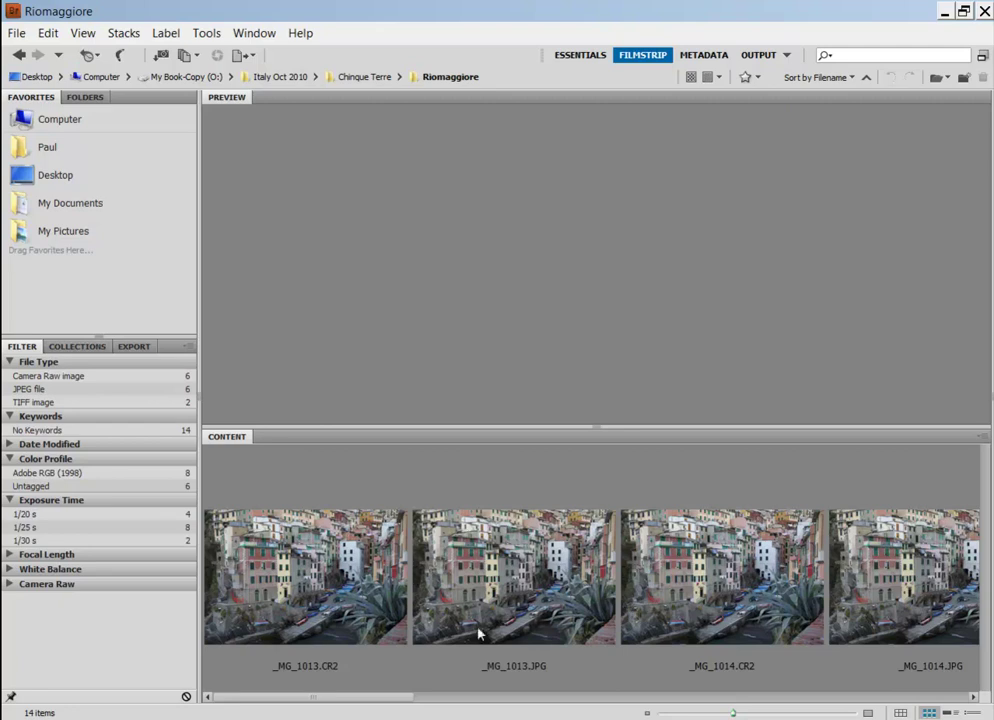
Select _MG_1013.CR2 and resize the thumbnails to a slightly larger size.
left_click(311, 592)
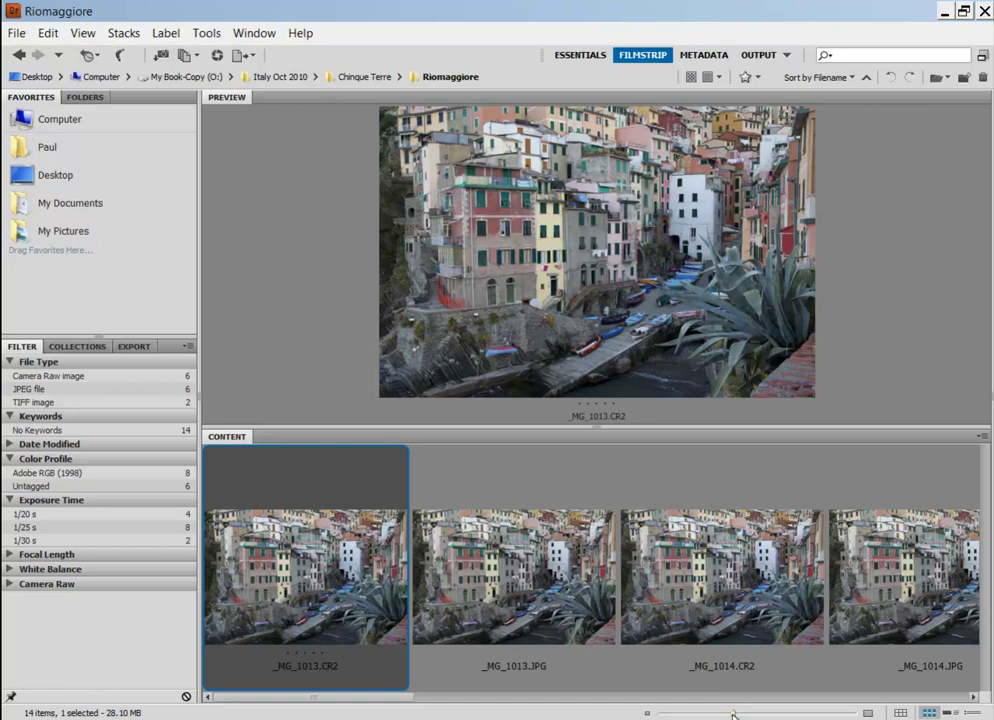
left_click_drag(733, 714, 811, 714)
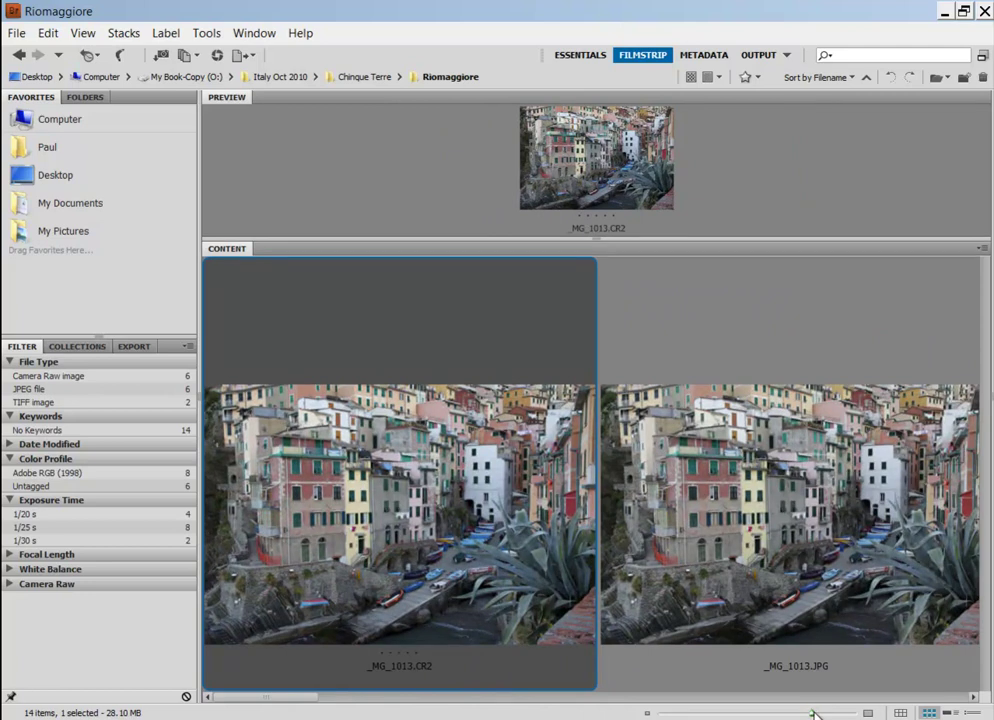
left_click_drag(811, 714, 729, 714)
Add the remaining raw files, _MG_1014.CR2 onward through _MG_1018.CR2, to the selection.
left_click(740, 560, "ctrl")
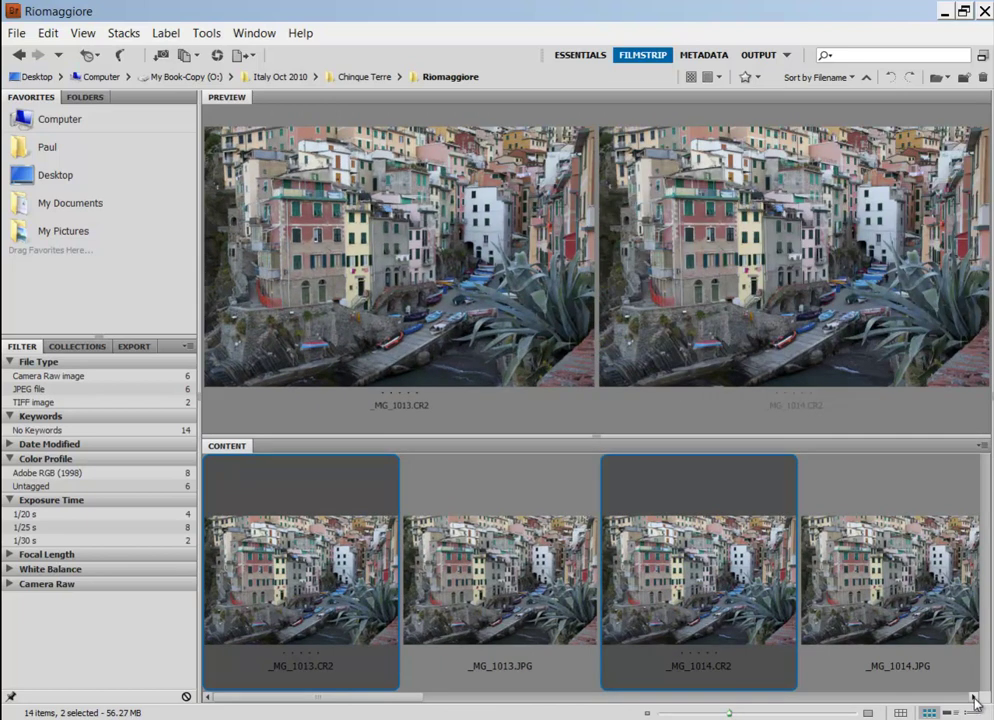
left_click(973, 700)
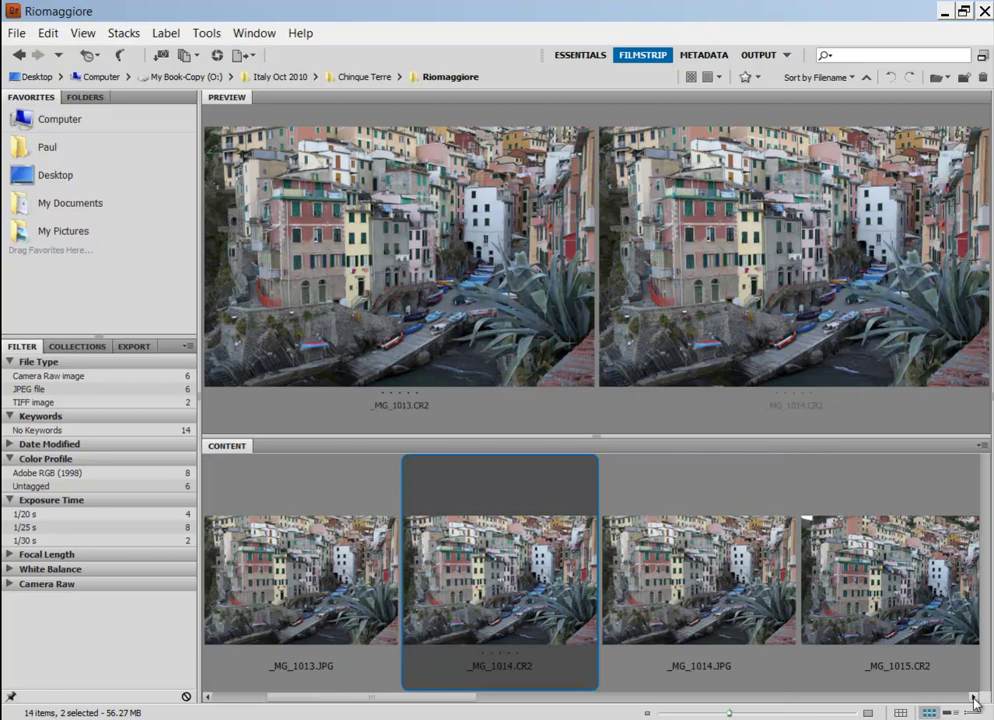
left_click(973, 700)
left_click(758, 548, "ctrl")
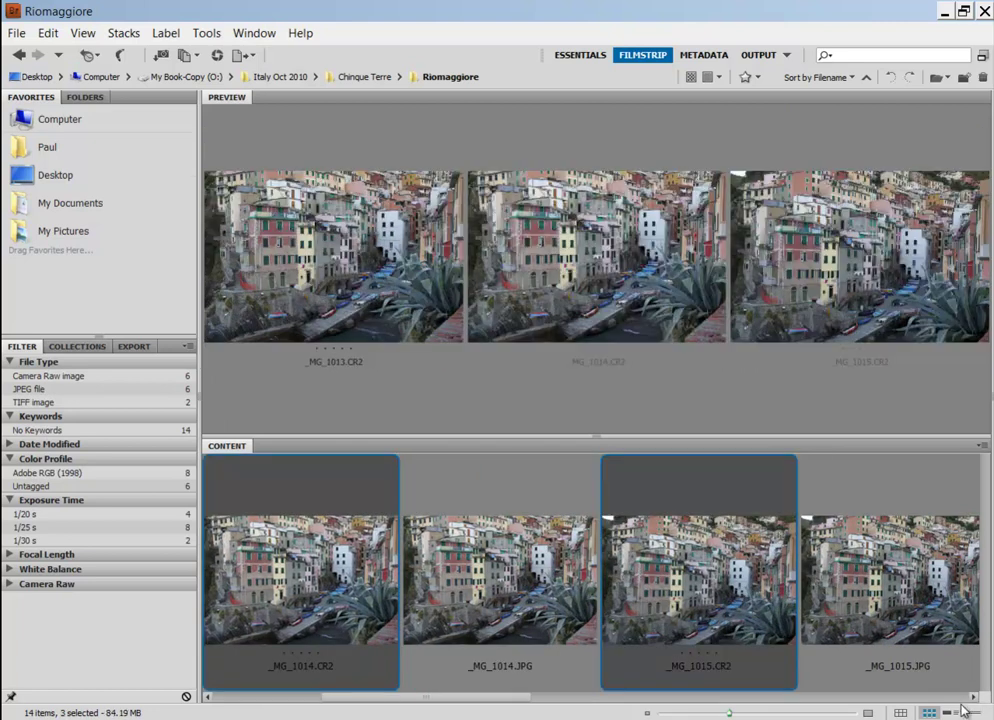
left_click(973, 700)
left_click(973, 700)
left_click(700, 560, "ctrl")
left_click(973, 700)
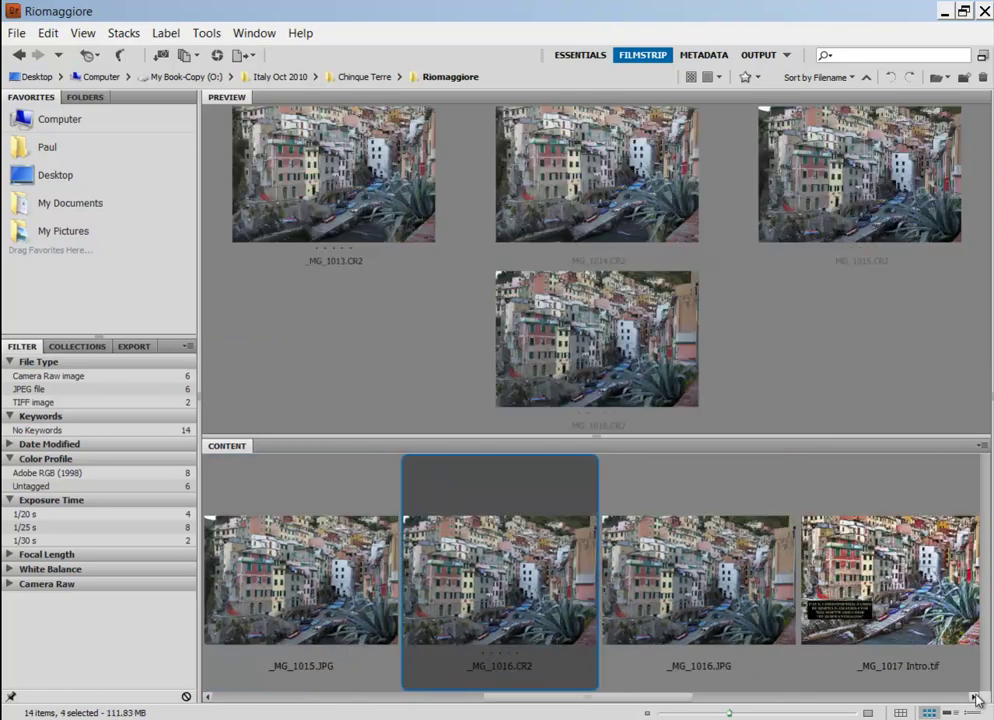
left_click(973, 700)
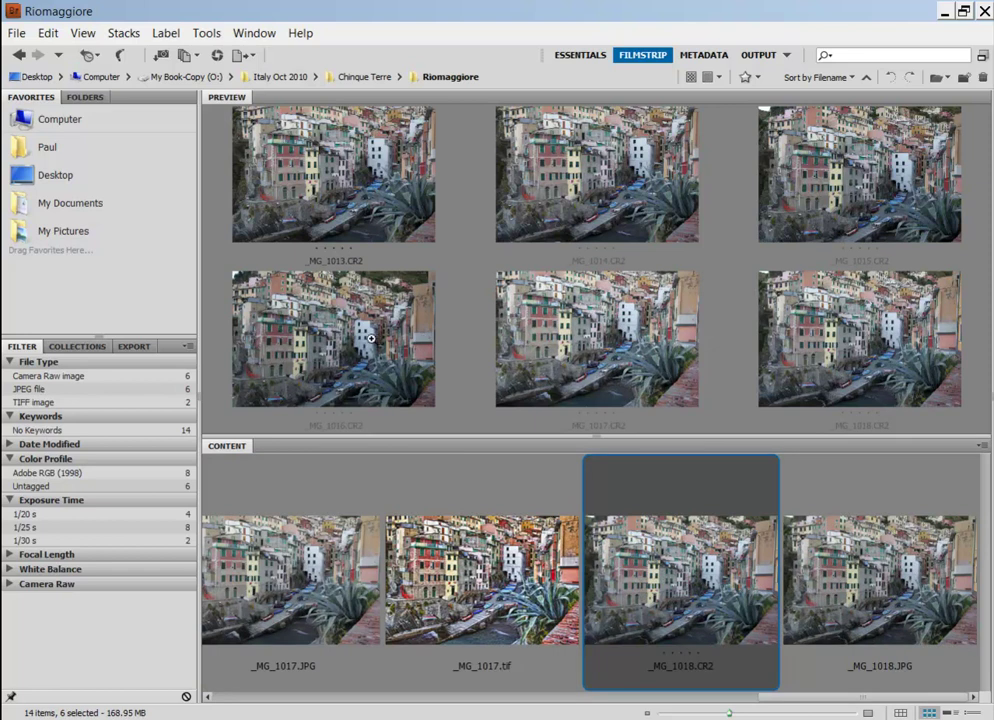
Open the selected raw files in Camera Raw from the thumbnail context menu.
right_click(675, 577)
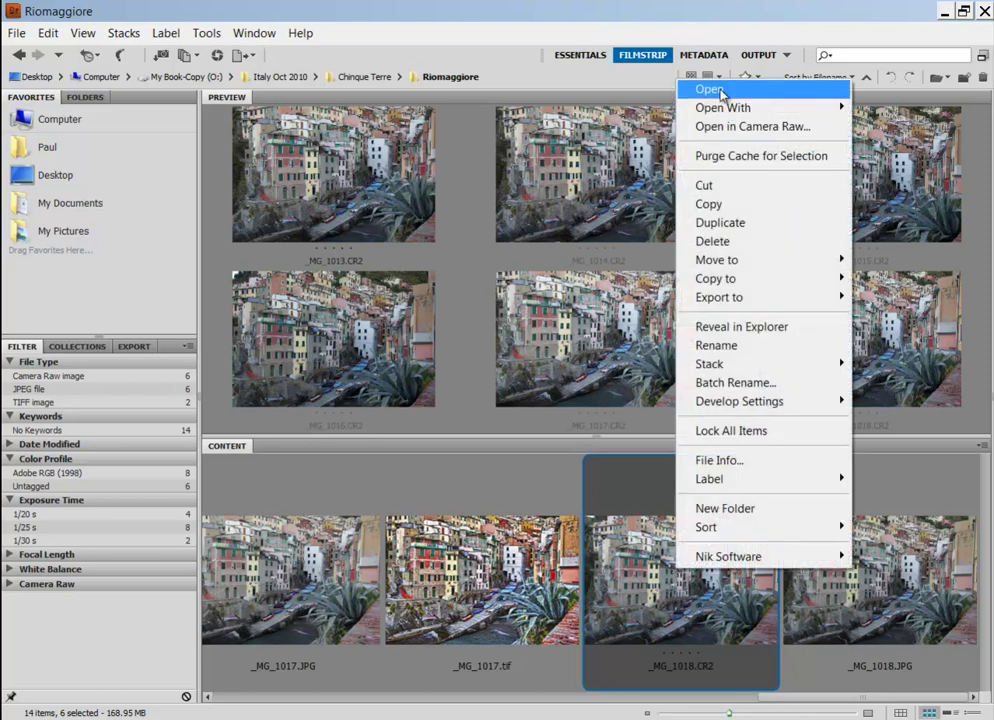
left_click(721, 90)
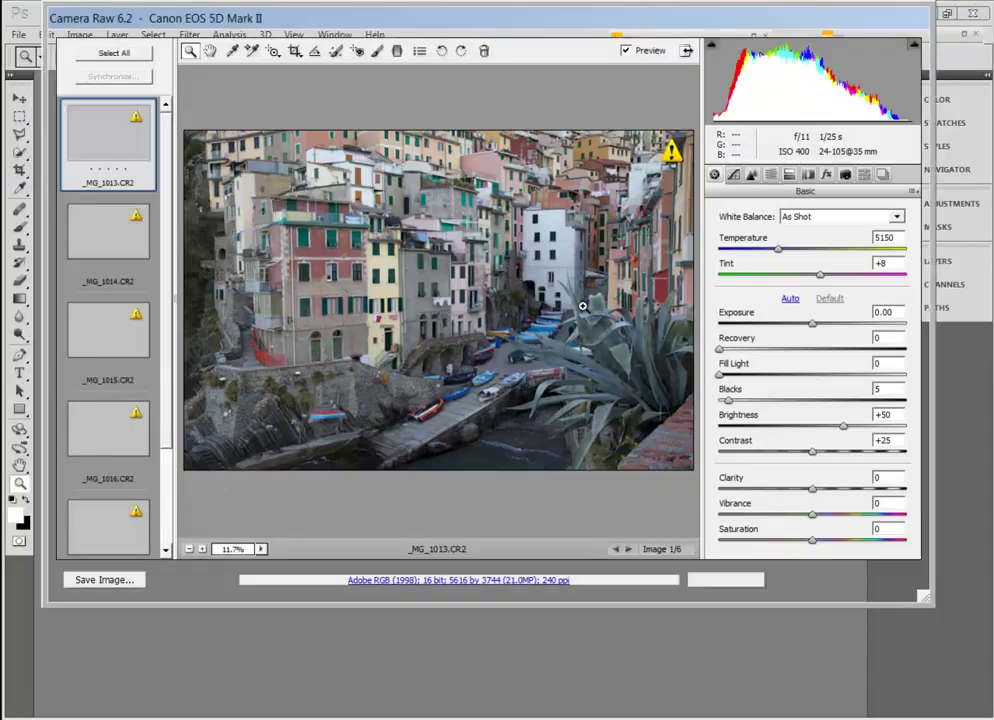
left_click_drag(165, 186, 168, 377)
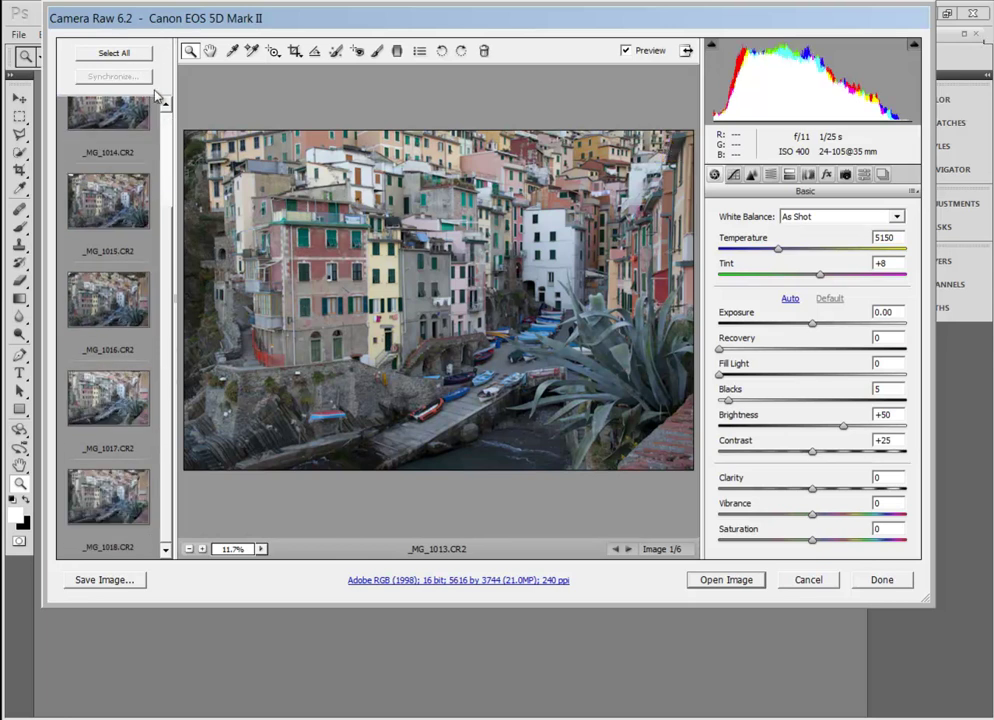
left_click_drag(169, 282, 164, 148)
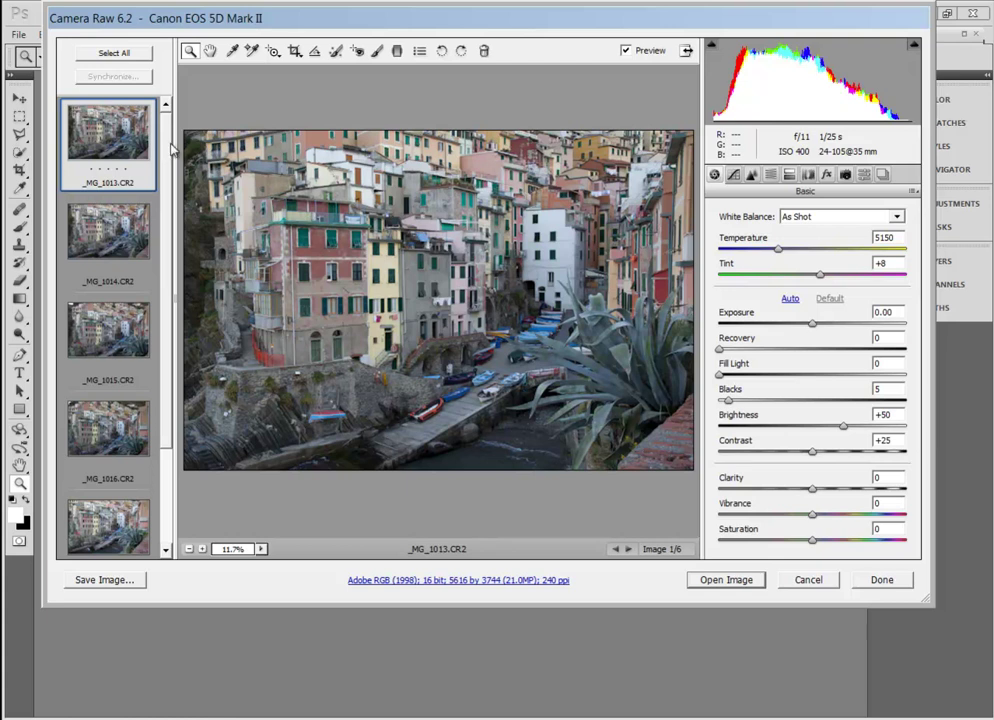
Step through the filmstrip from _MG_1013 forward to _MG_1017.
key("Down")
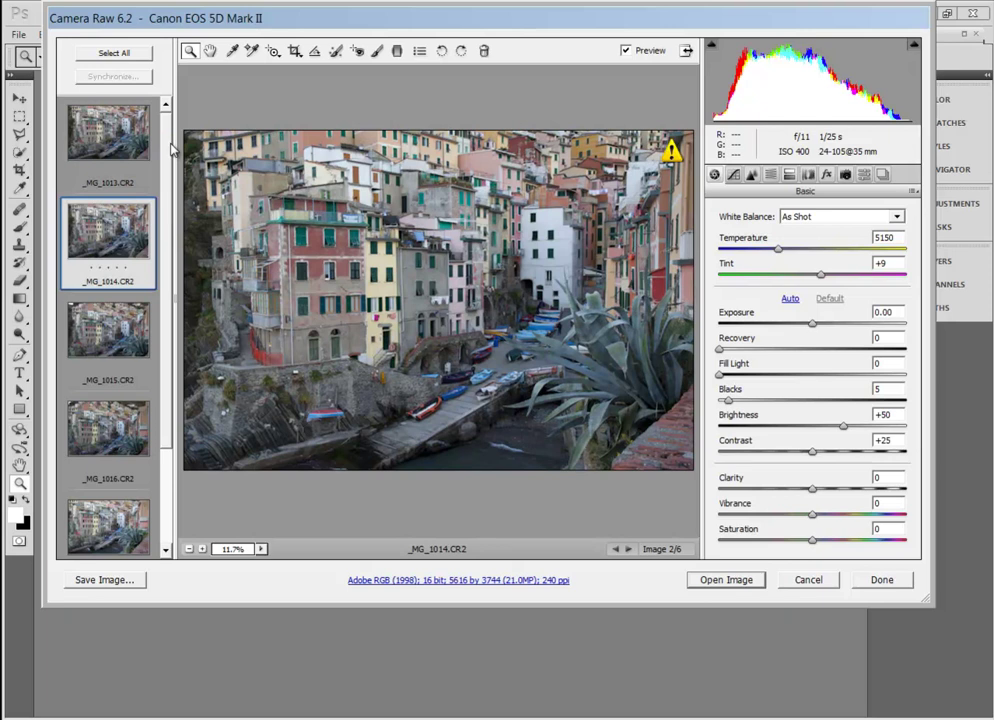
key("Up")
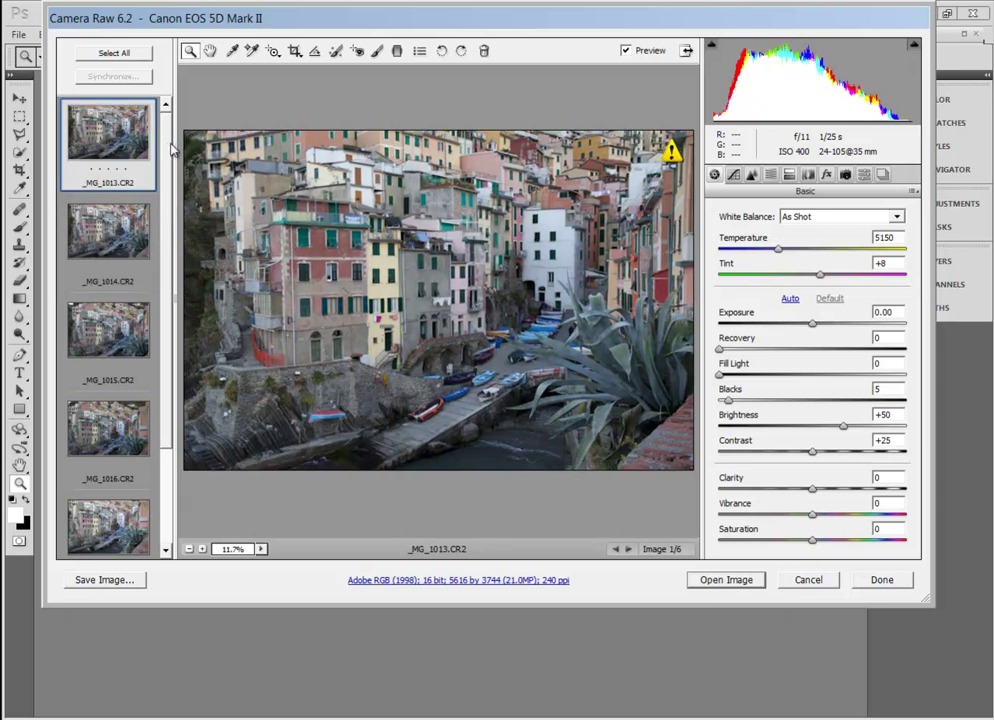
key("Down")
key("Down")
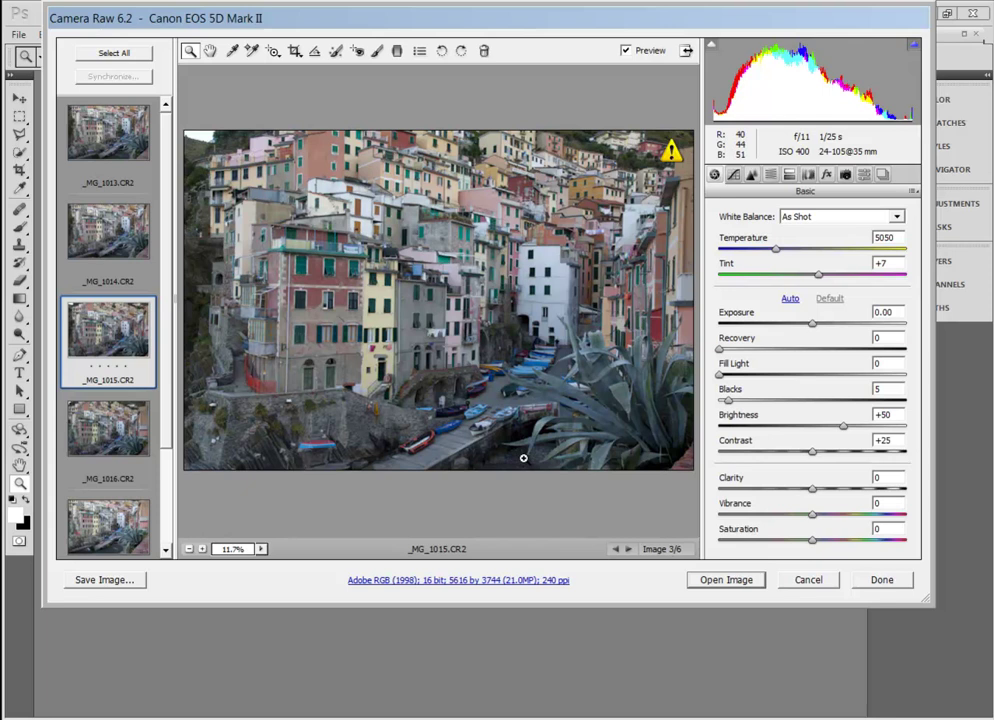
key("Down")
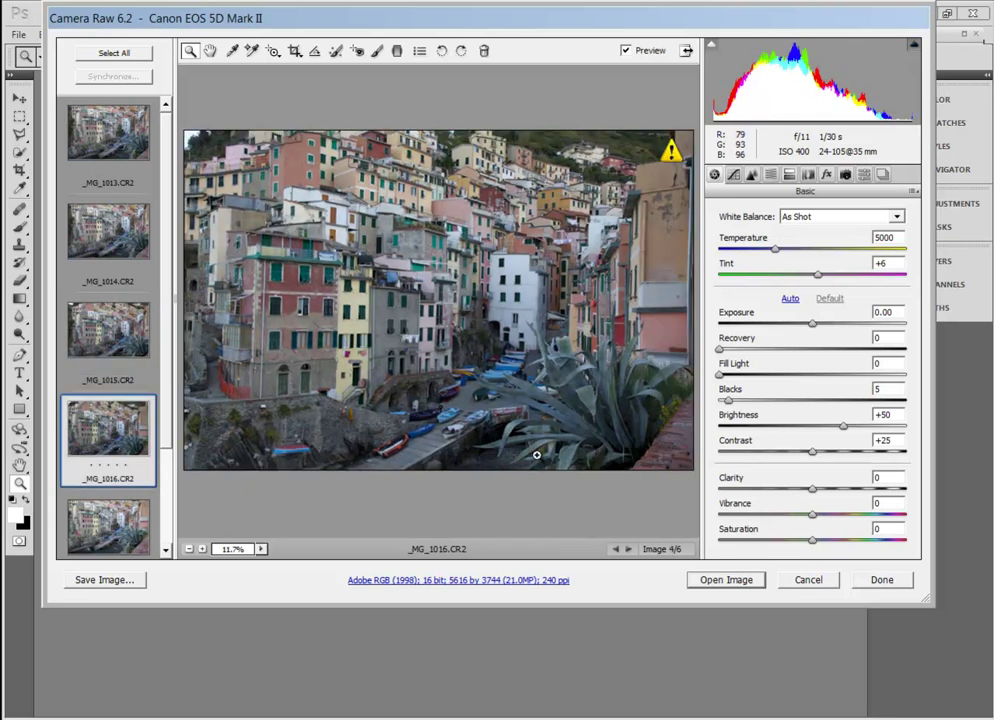
key("Down")
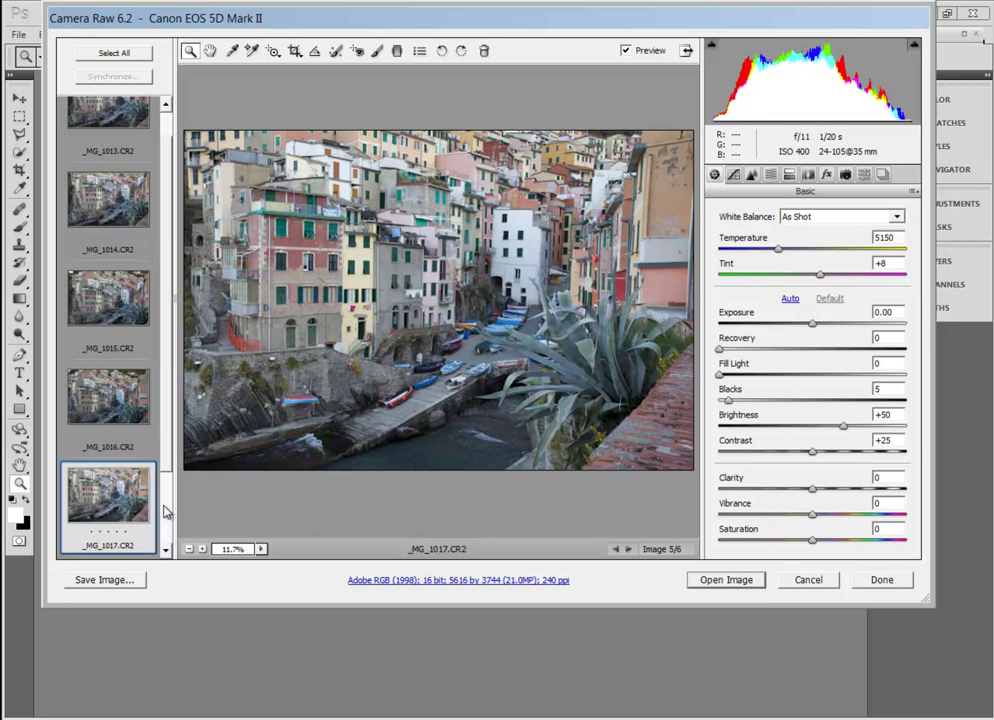
Select all frames, then narrow the selection to _MG_1017 plus _MG_1013.
left_click(108, 56)
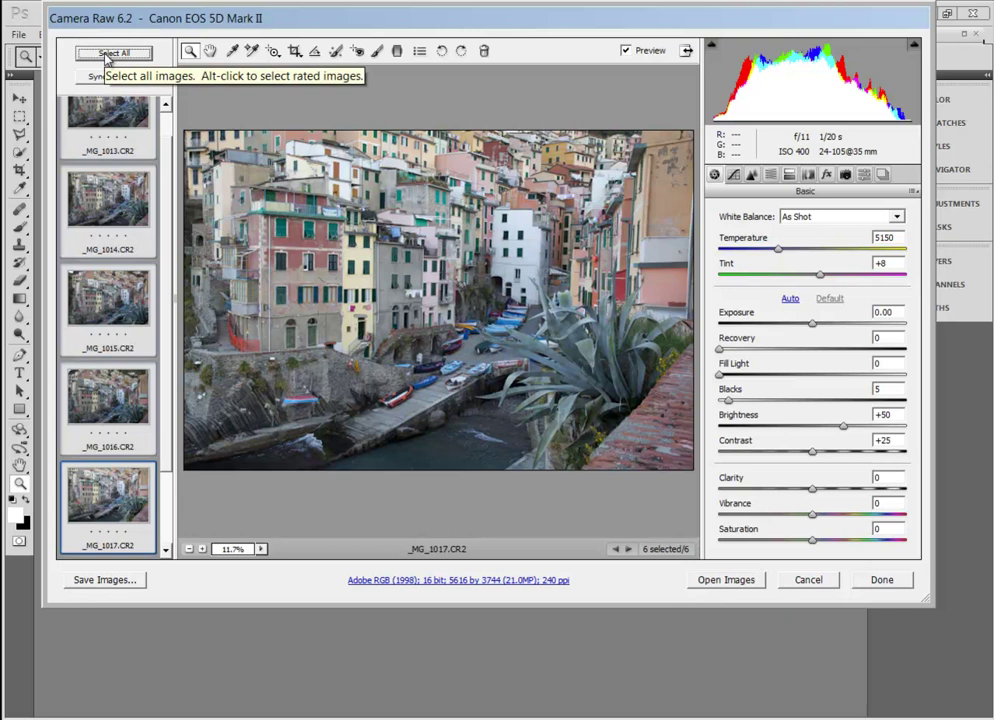
left_click(110, 510)
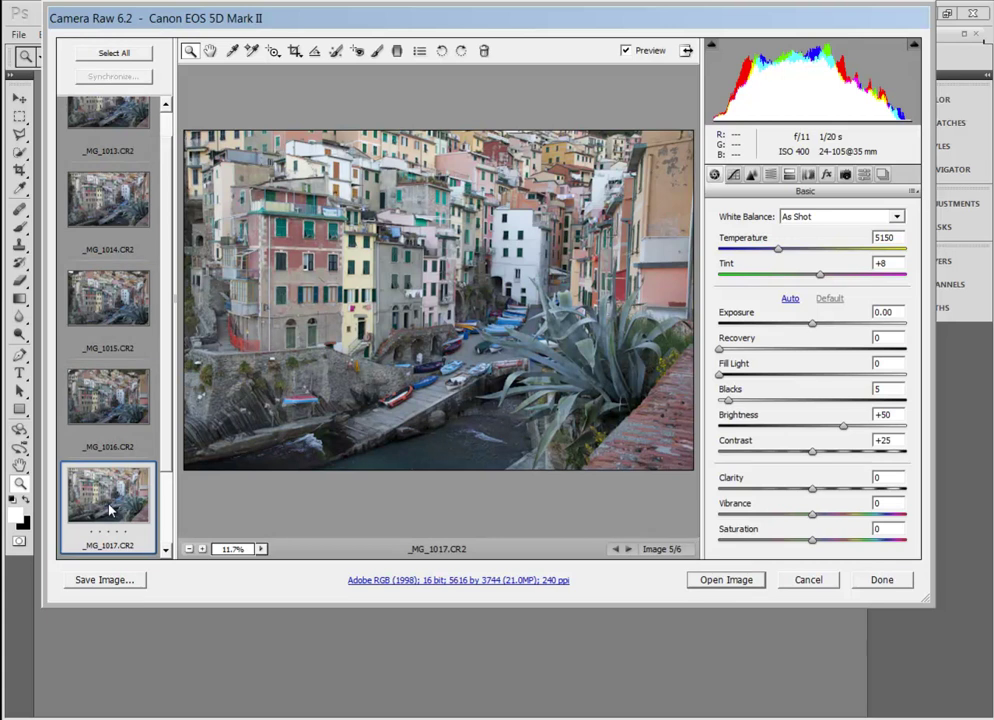
left_click_drag(173, 237, 179, 205)
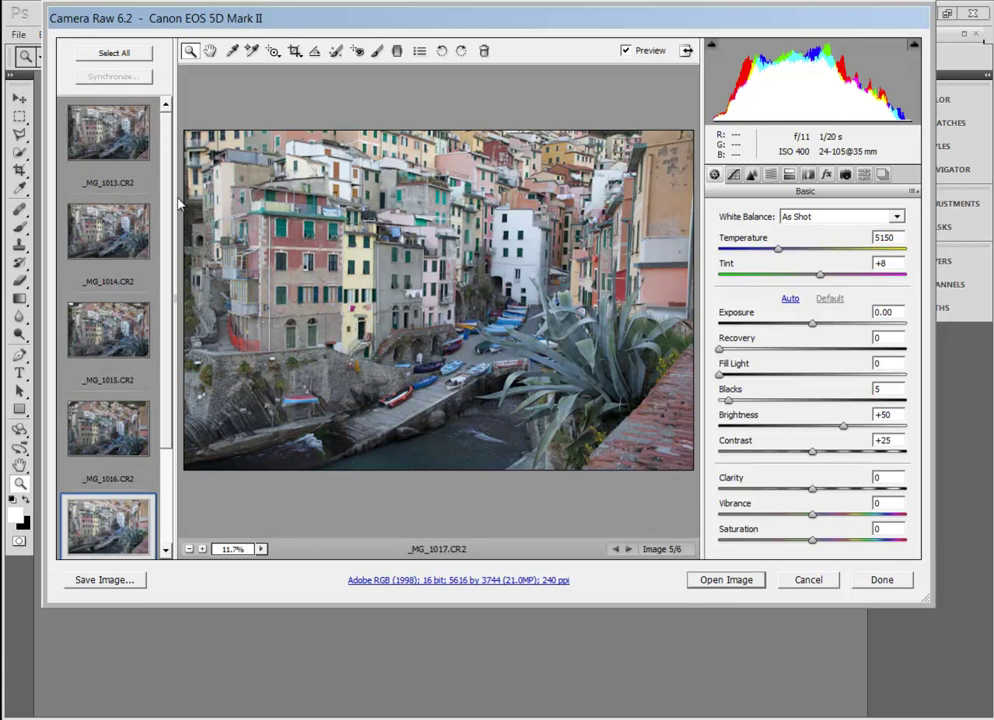
left_click(113, 150, "ctrl")
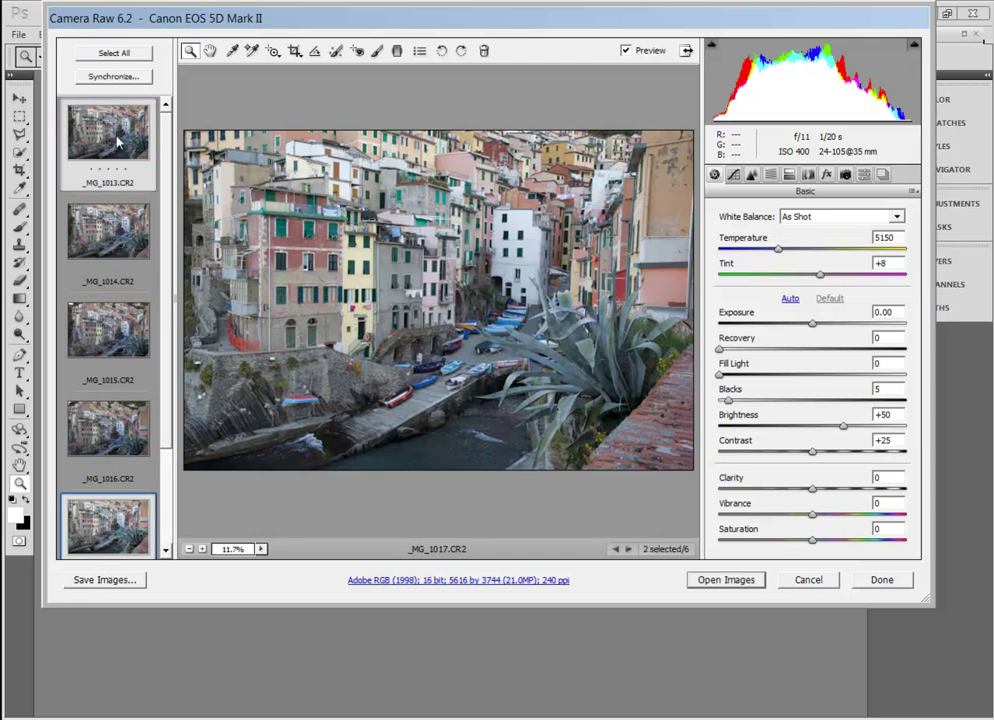
mouse_move(172, 337)
left_mouse_down()
mouse_move(177, 415)
mouse_move(180, 360)
left_mouse_up()
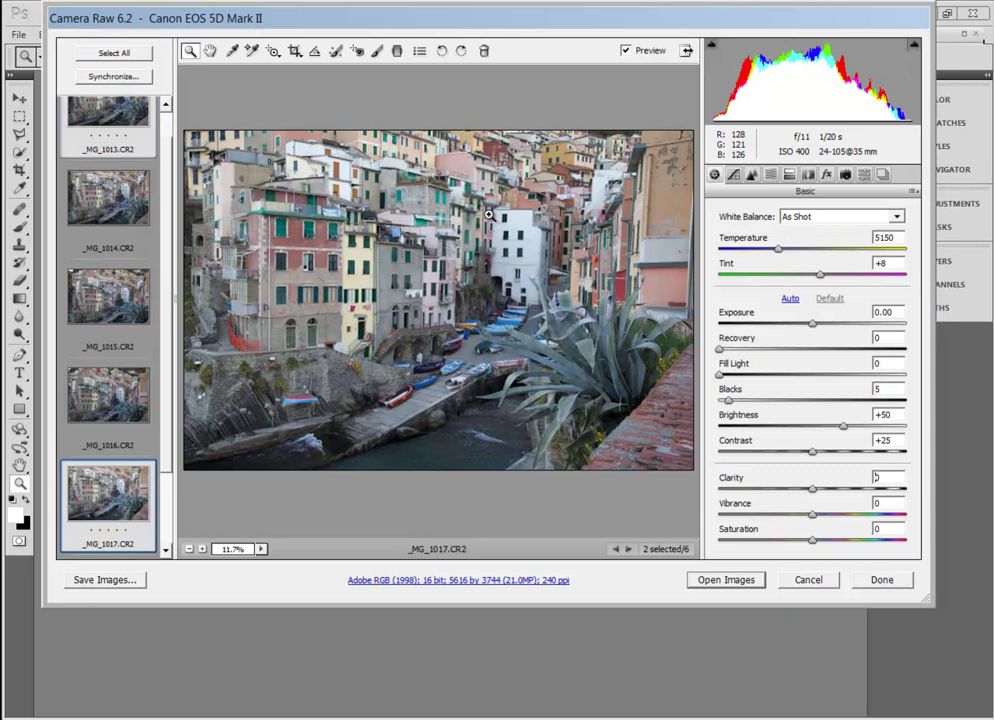
Set Clarity +40, Vibrance +40 and Auto white balance (Temperature 5750, Tint +7).
type("4")
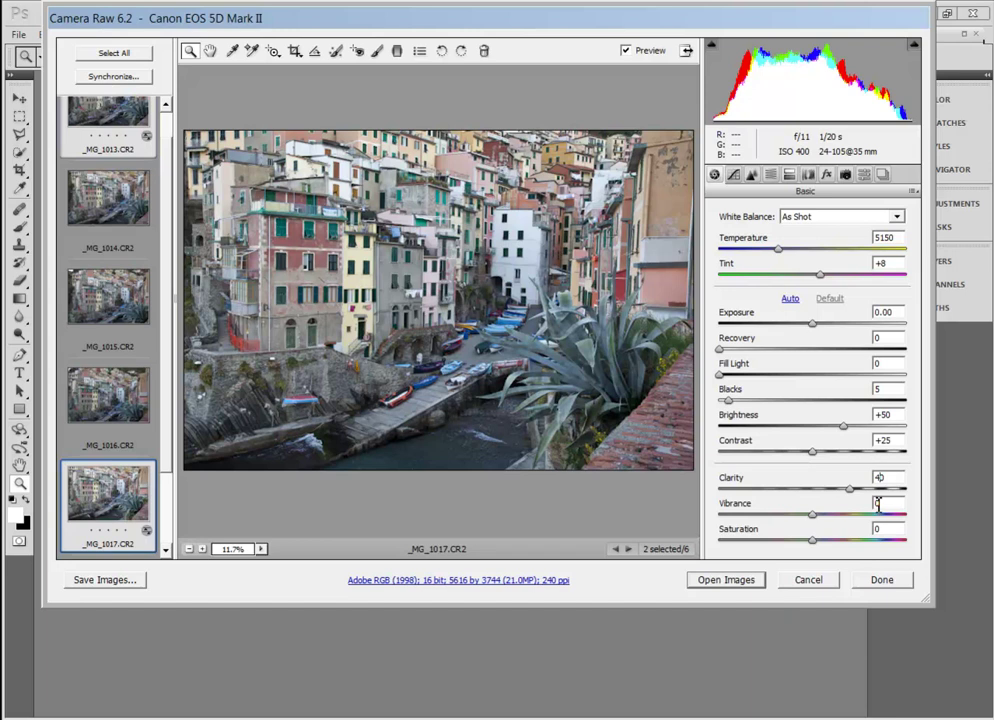
left_click(876, 503)
type("40")
left_click(896, 216)
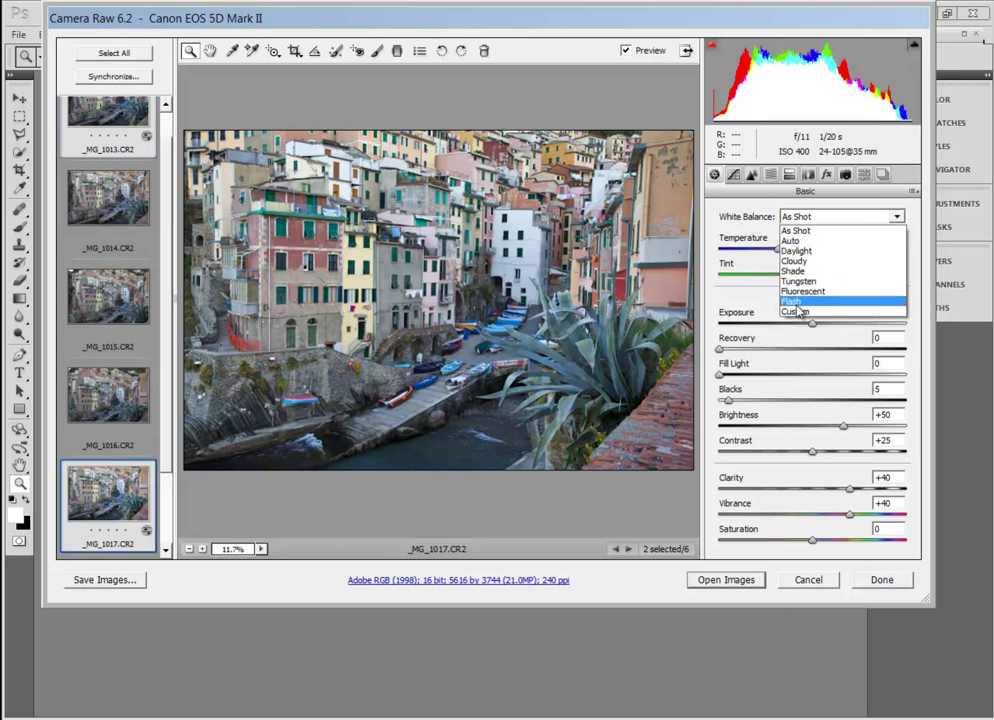
left_click(793, 242)
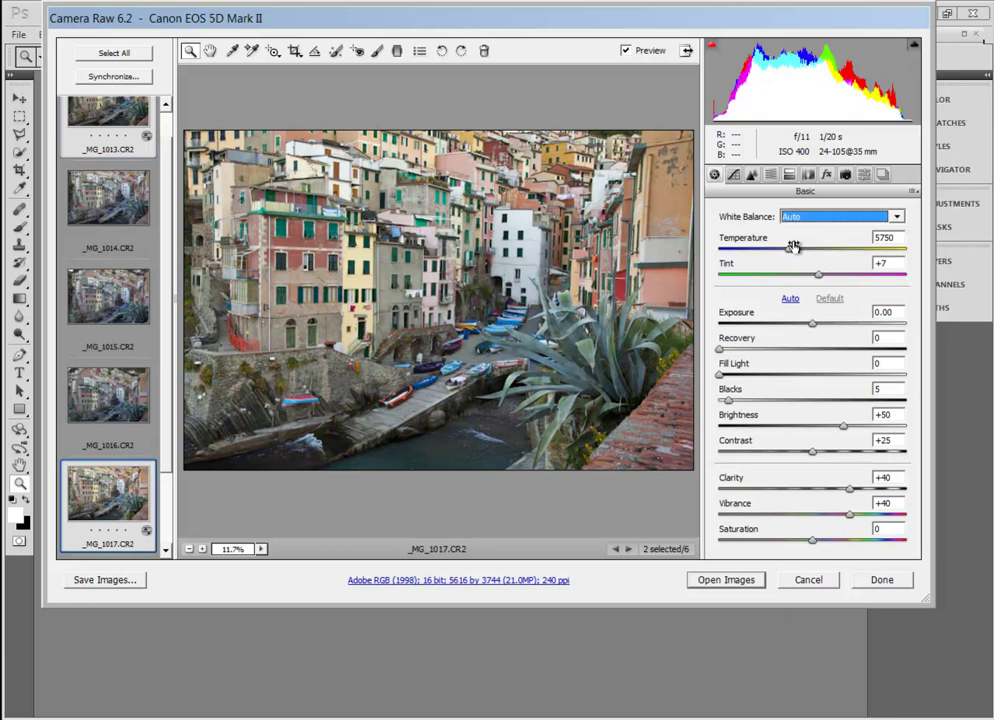
In Camera Calibration, try the Camera Faithful and Camera Landscape profiles.
left_click(845, 176)
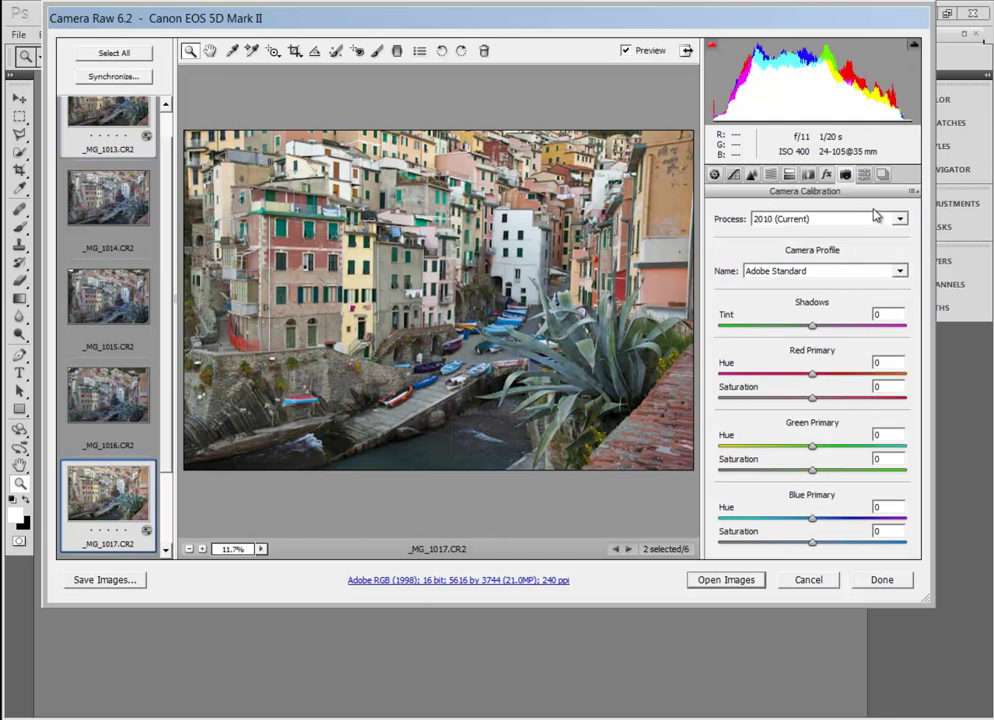
left_click(900, 272)
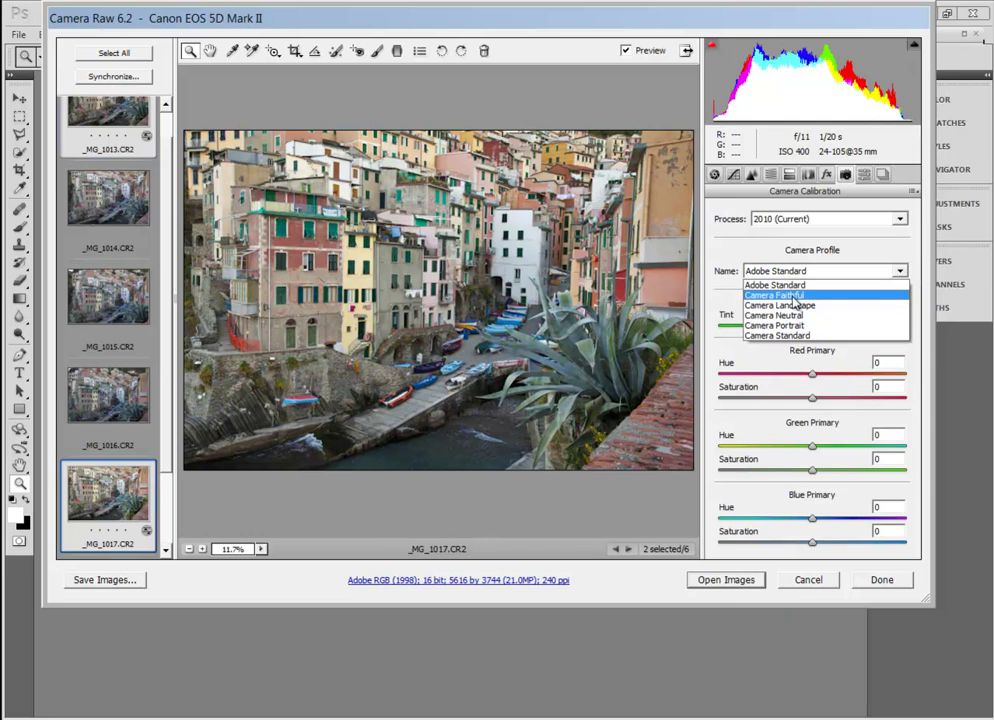
left_click(795, 297)
left_click(900, 270)
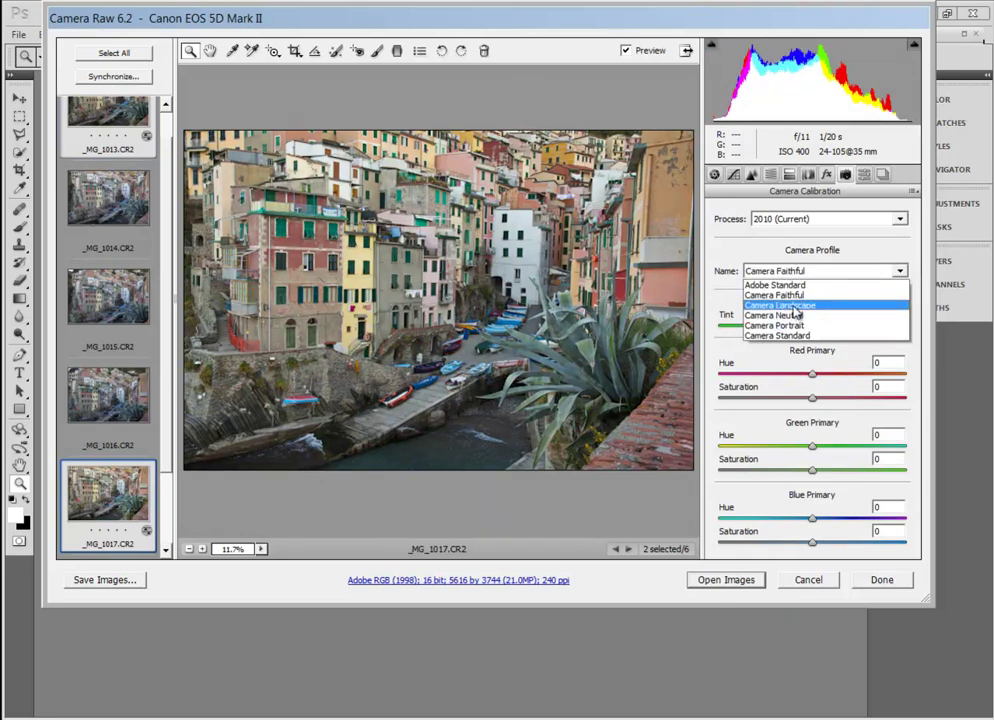
left_click(795, 309)
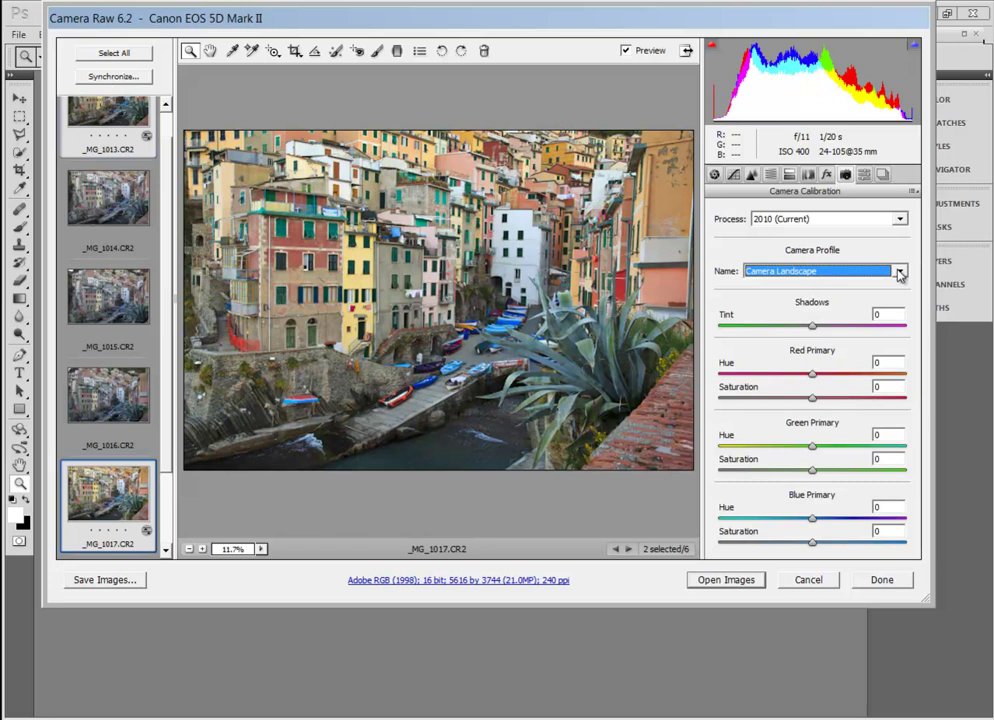
Apply the Camera Neutral profile to _MG_1017 alone, then reselect _MG_1013 with it.
left_click(104, 506)
left_click(899, 271)
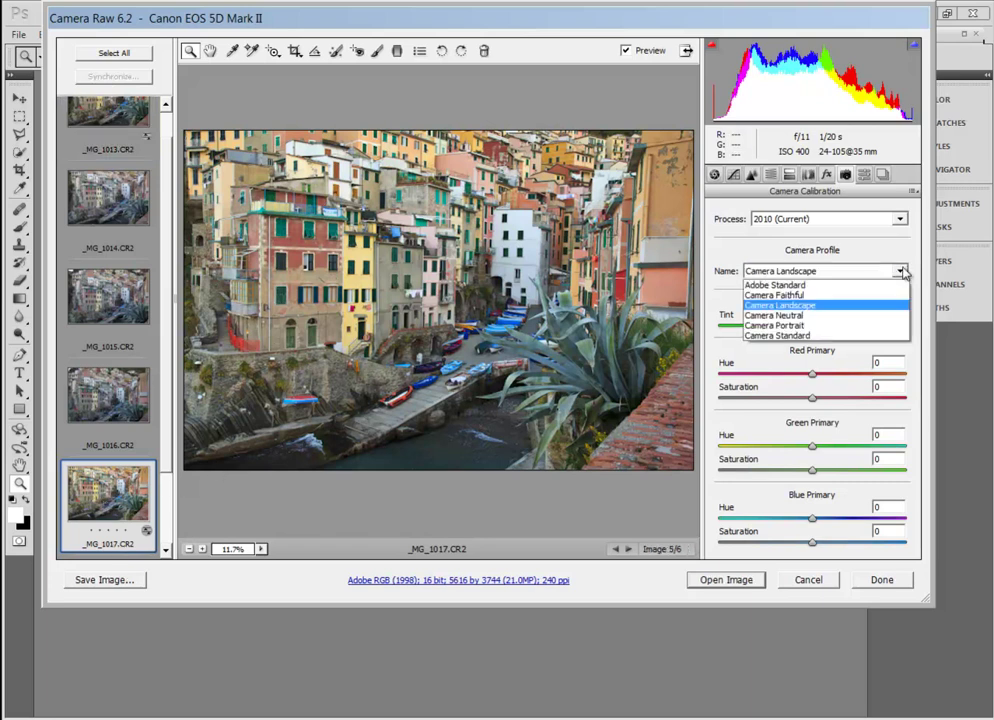
left_click(805, 316)
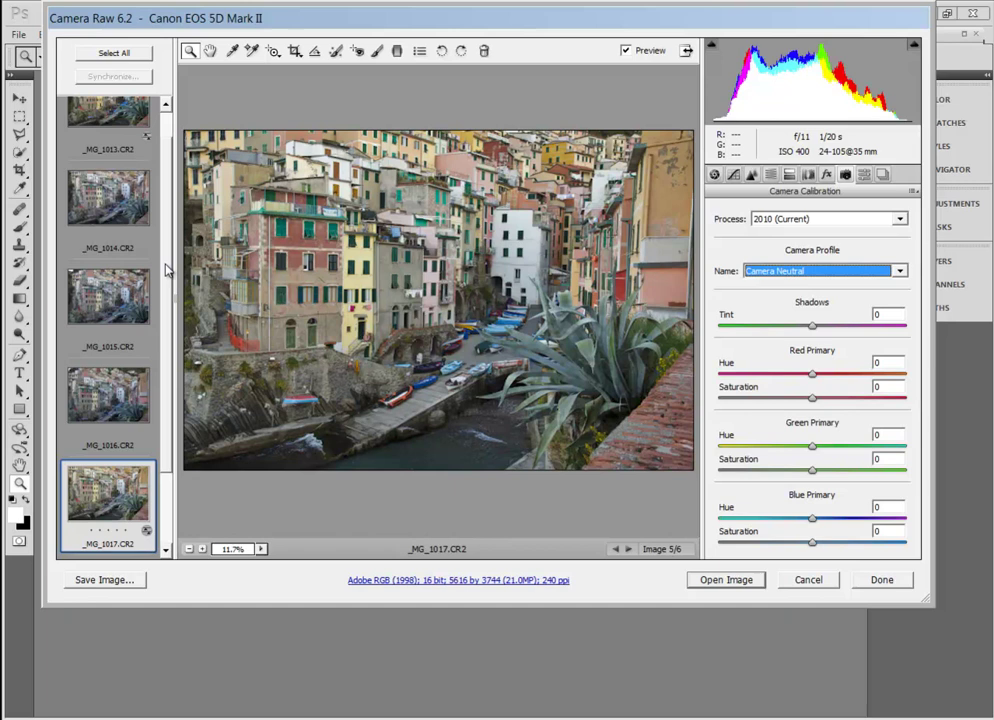
left_click_drag(167, 268, 168, 235)
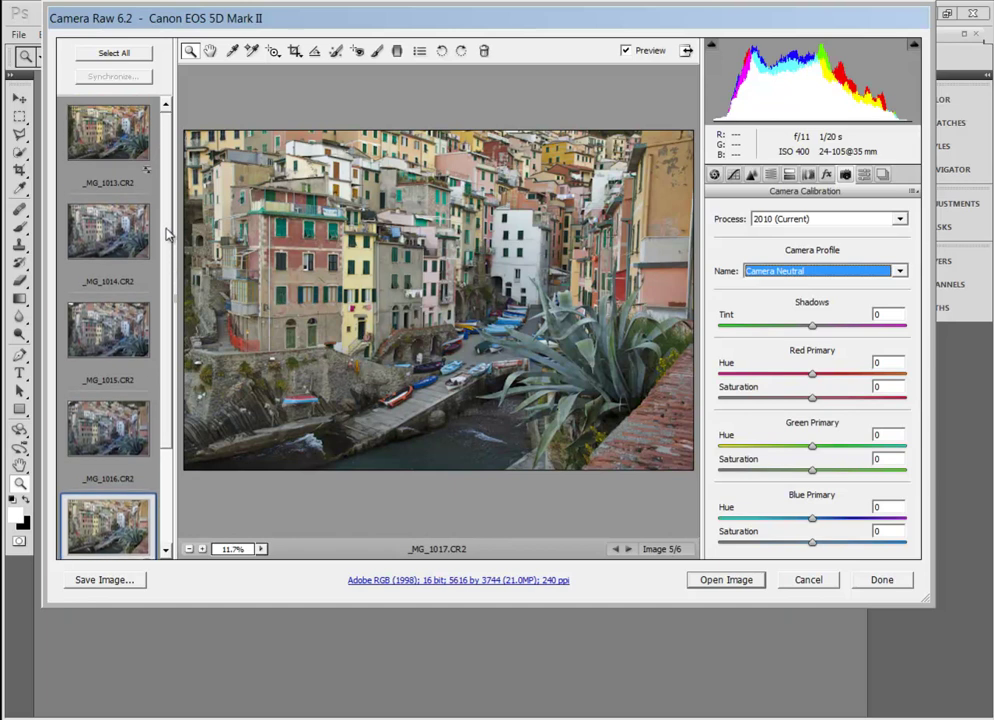
left_click(115, 133, "ctrl")
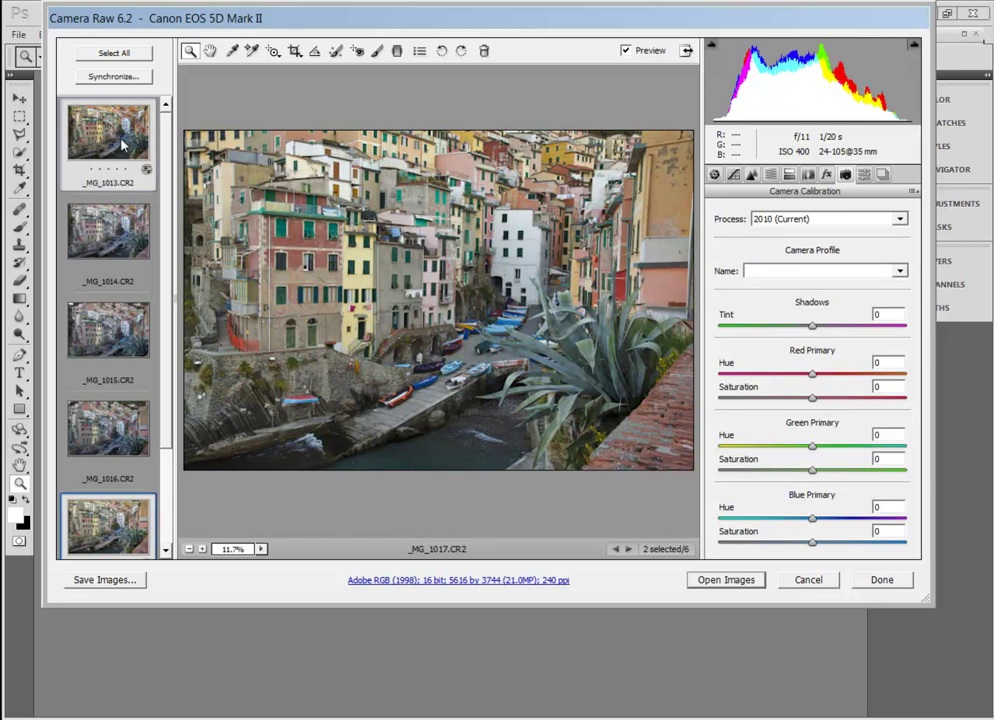
In the Detail tab, view _MG_1013 alone at 100% on the upper building facades.
left_click(752, 176)
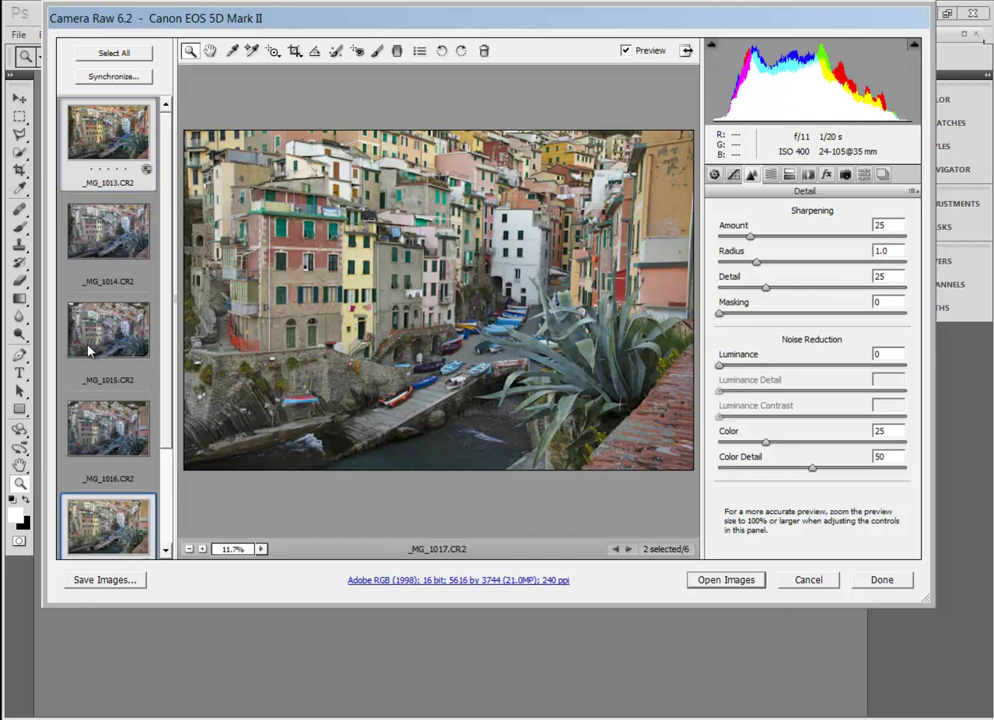
left_click(89, 122)
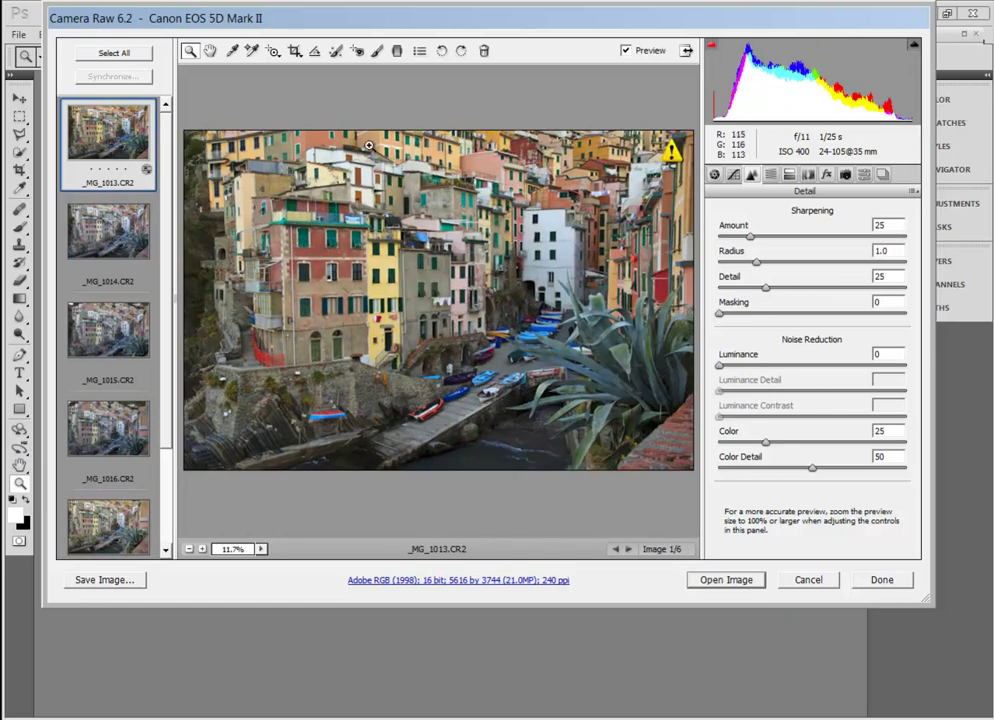
left_click(190, 53)
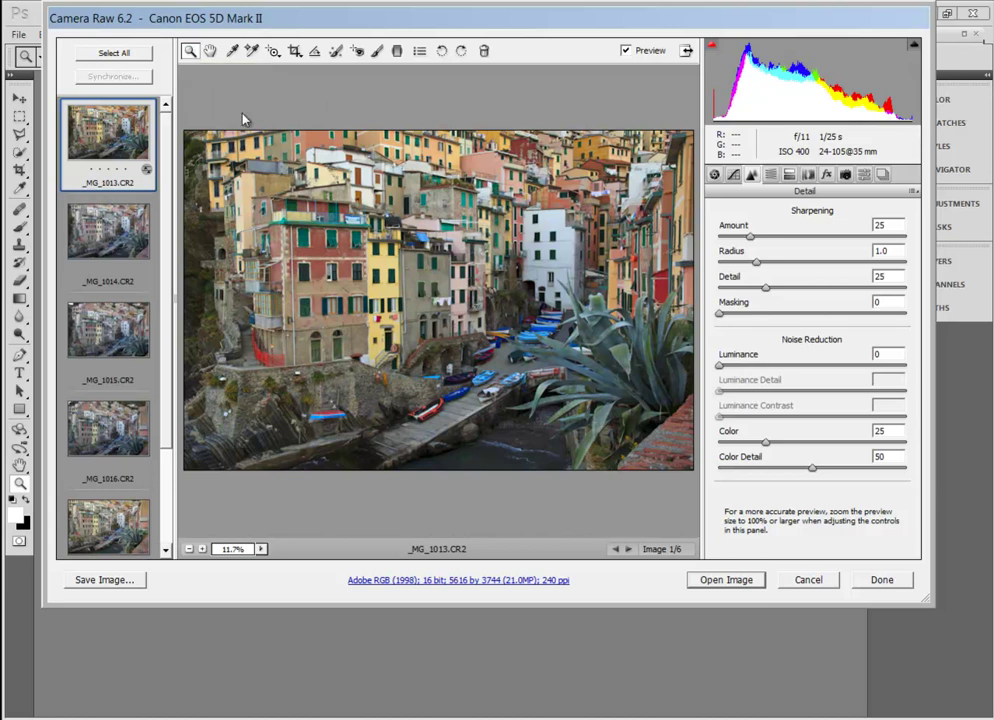
right_click(462, 297)
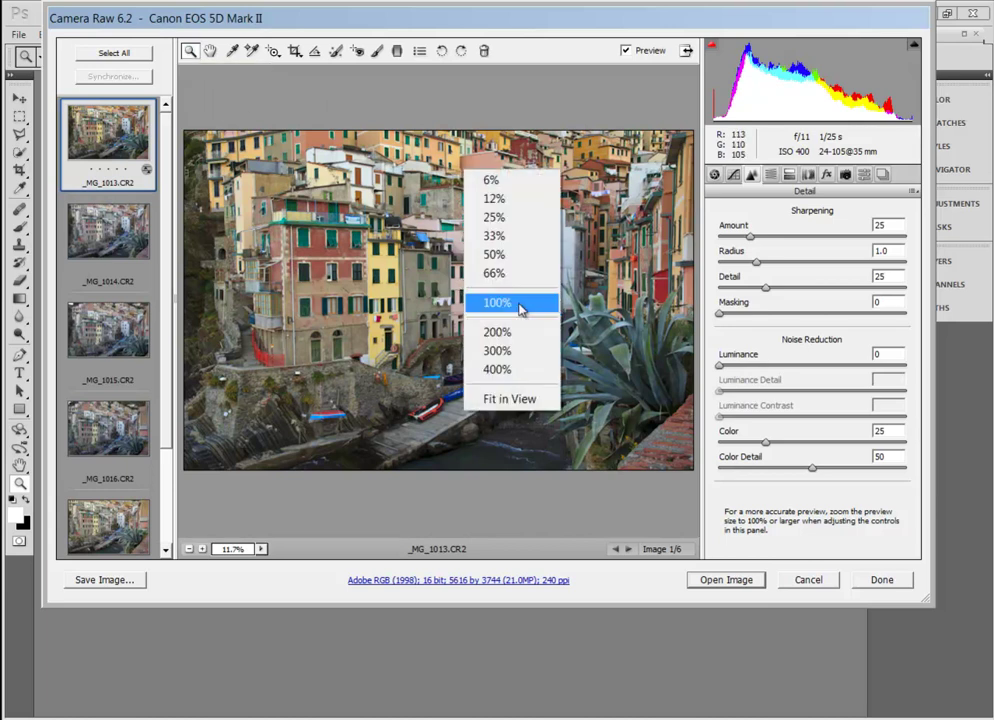
left_click(497, 302)
left_click_drag(355, 352, 434, 460)
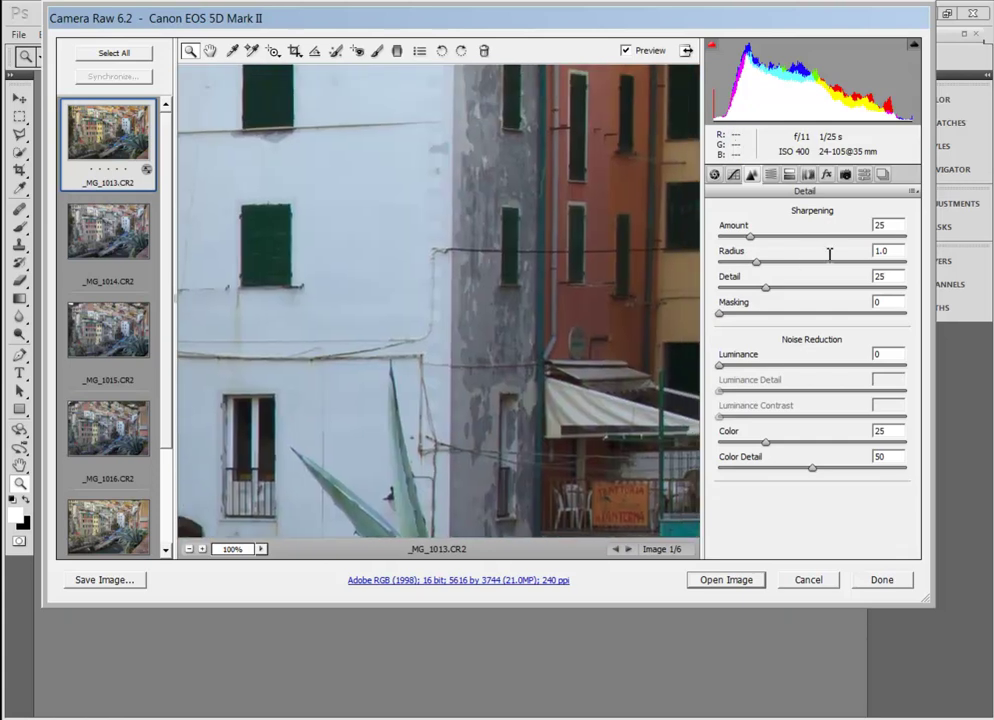
Set Sharpening Amount to 100, compare with Preview toggled, then fit the image in view.
left_click(882, 225)
type("100")
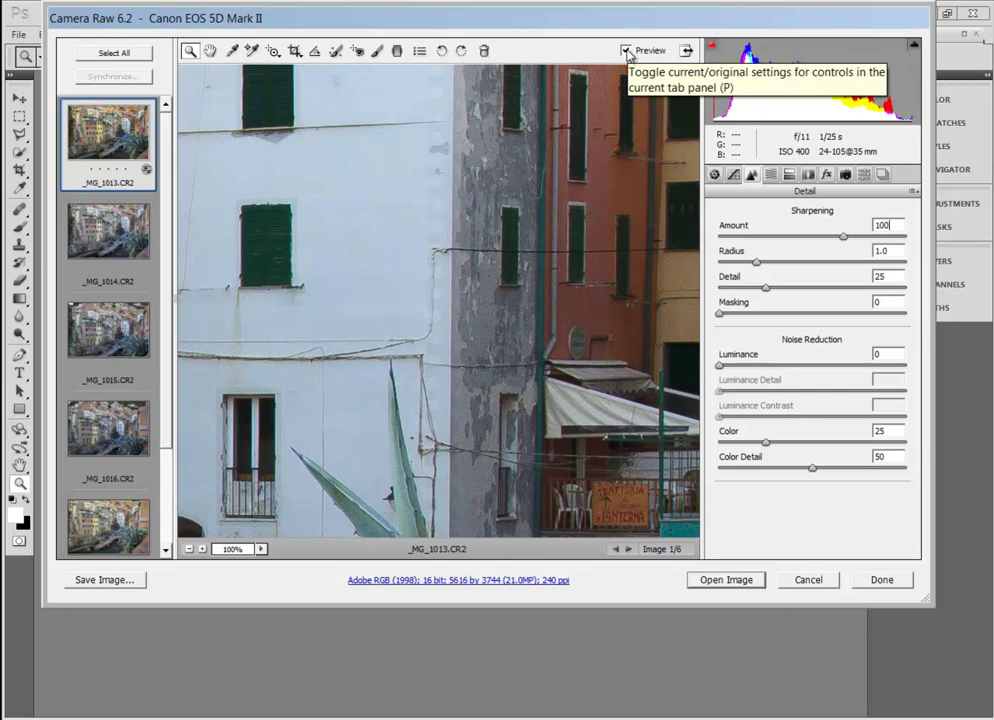
left_click(626, 51)
left_click(626, 51)
left_click(626, 51)
left_click(626, 51)
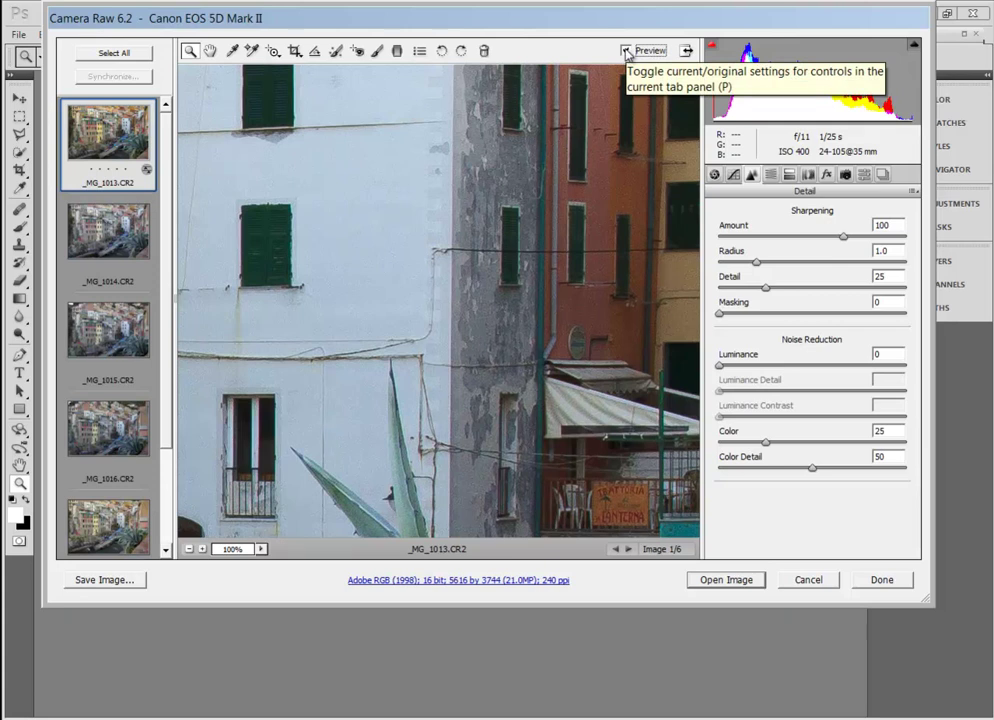
right_click(440, 315)
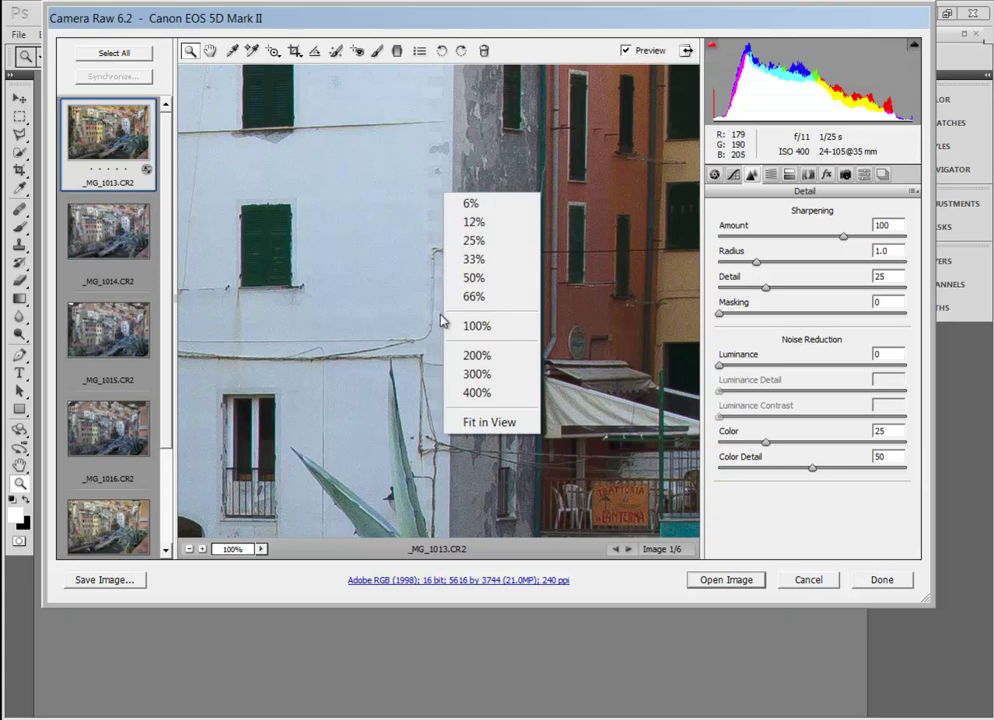
left_click(490, 423)
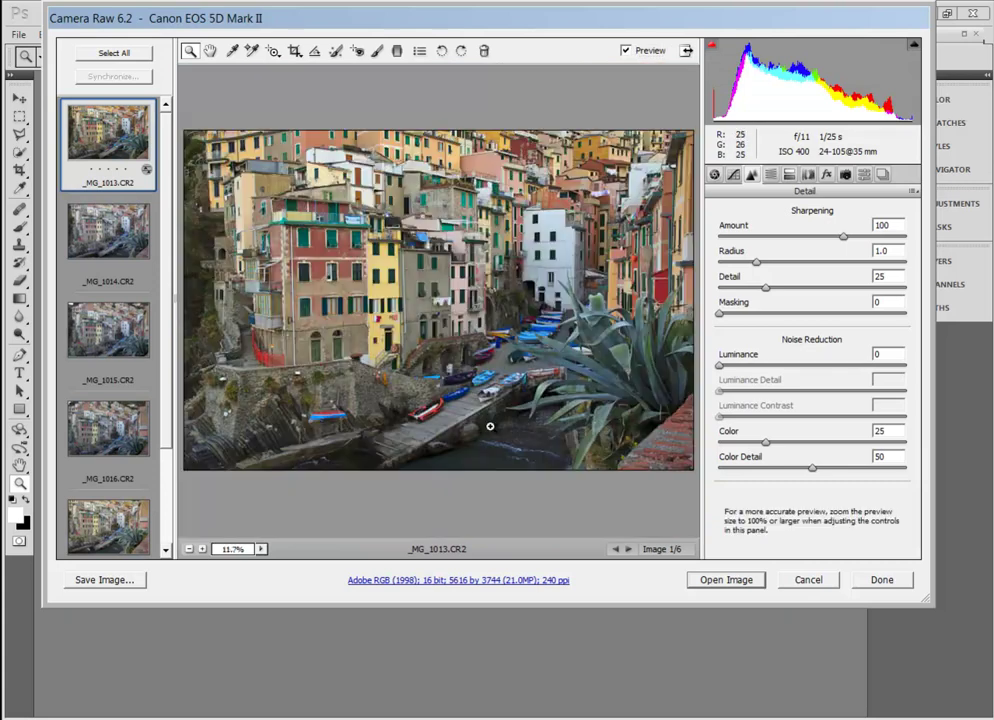
Compare the Linear tone curve on _MG_1013, then keep Medium Contrast.
left_click(735, 177)
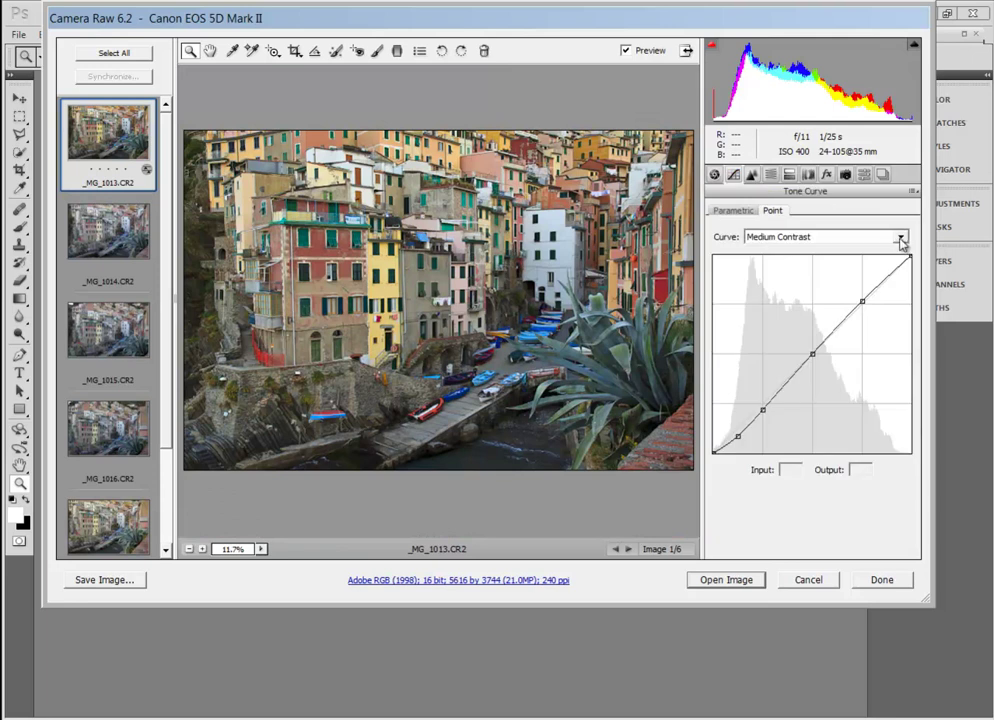
left_click(902, 240)
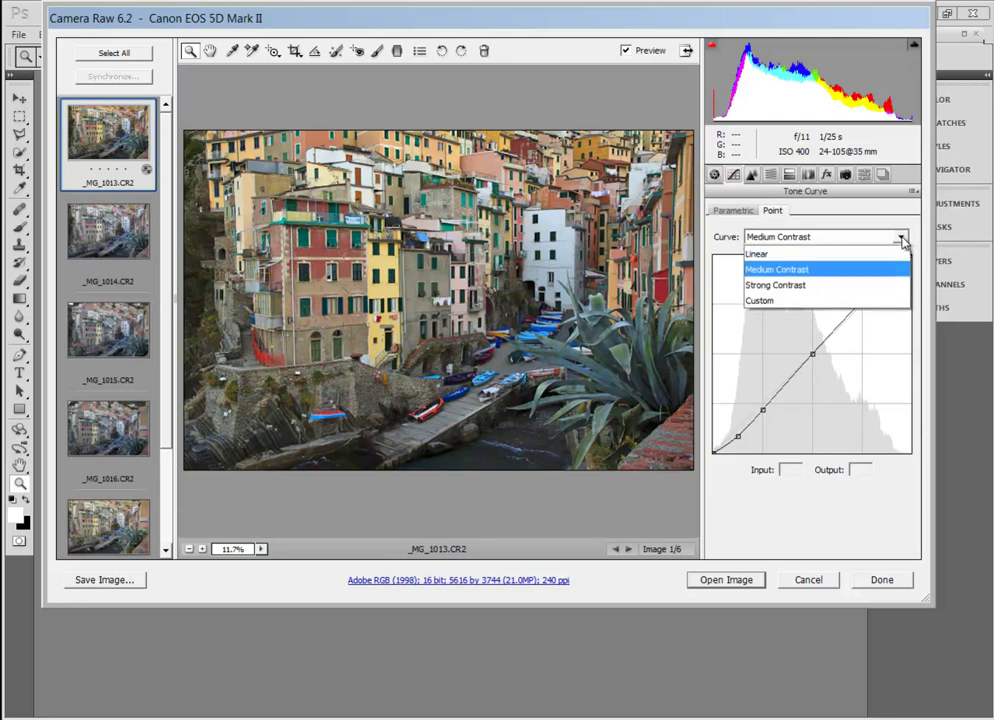
left_click(760, 256)
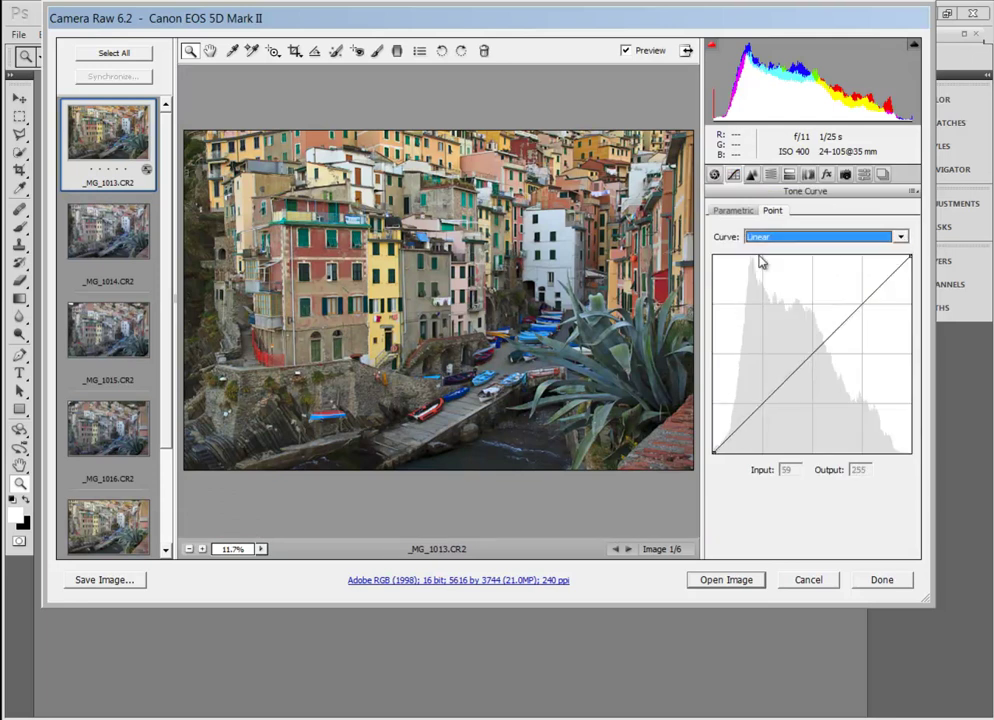
left_click(902, 237)
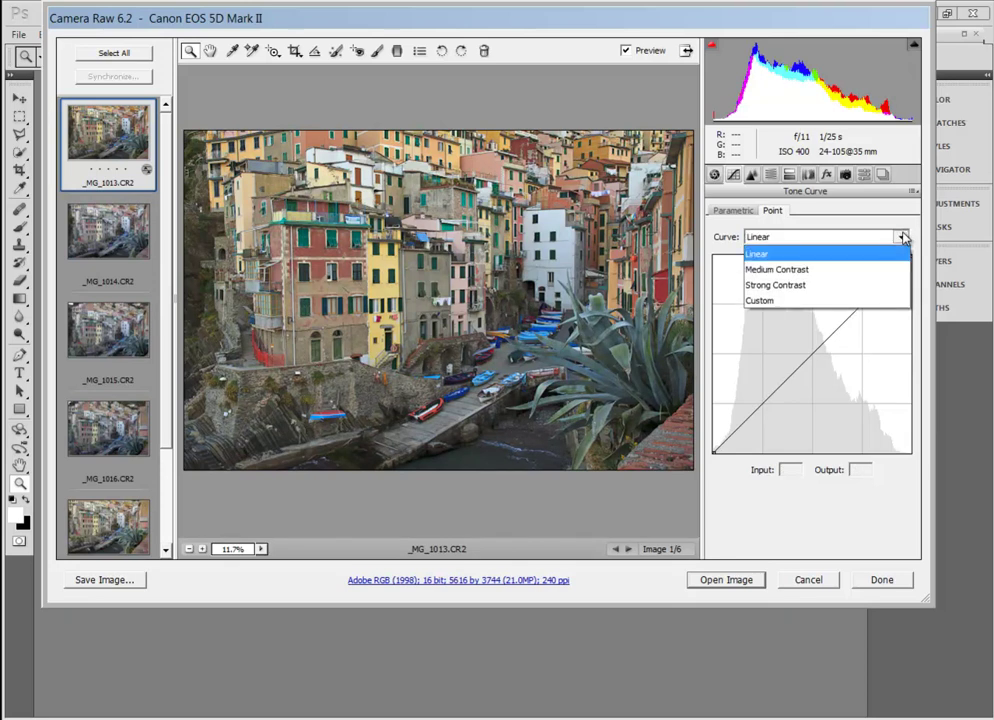
left_click(781, 276)
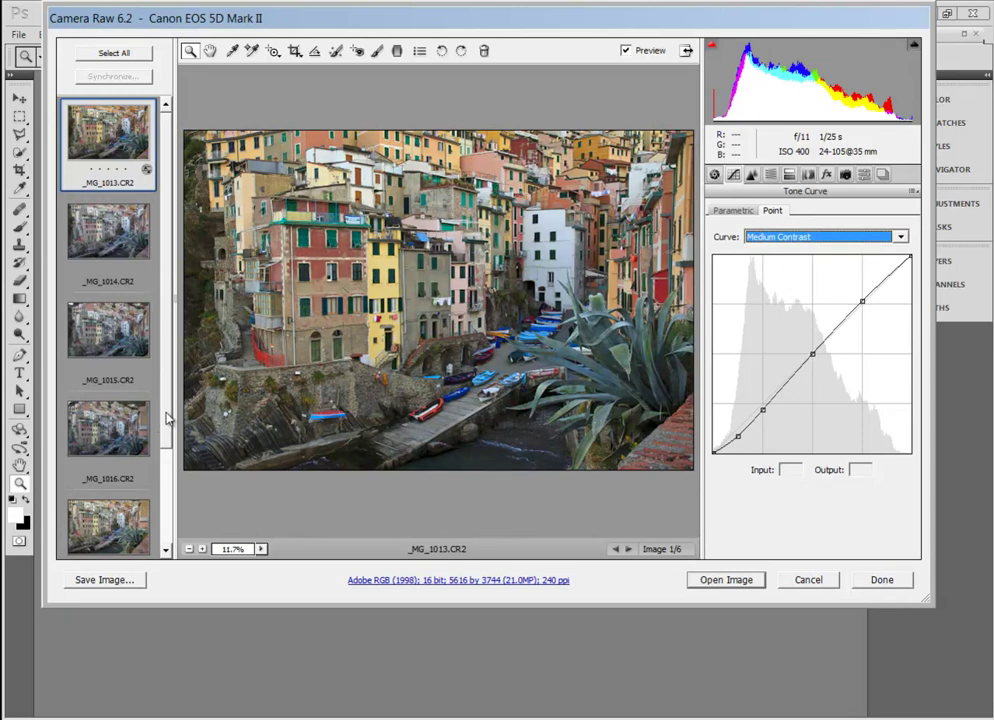
Set the tone curve of _MG_1017 to Linear.
scroll(167, 419, "down", 3)
left_click(105, 410)
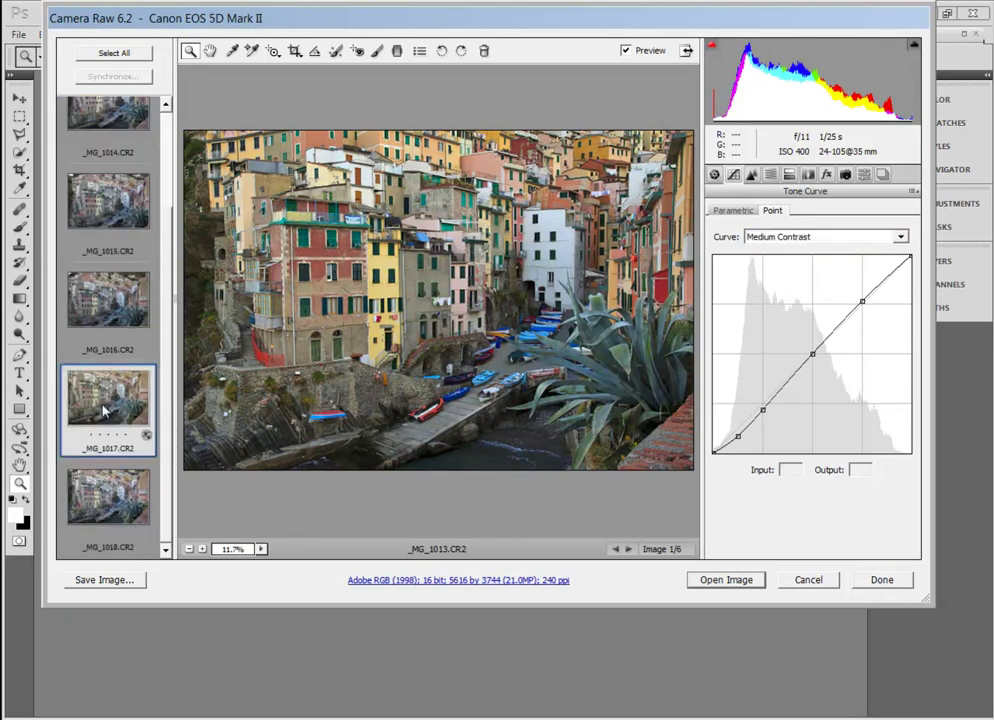
left_click(903, 240)
left_click(758, 255)
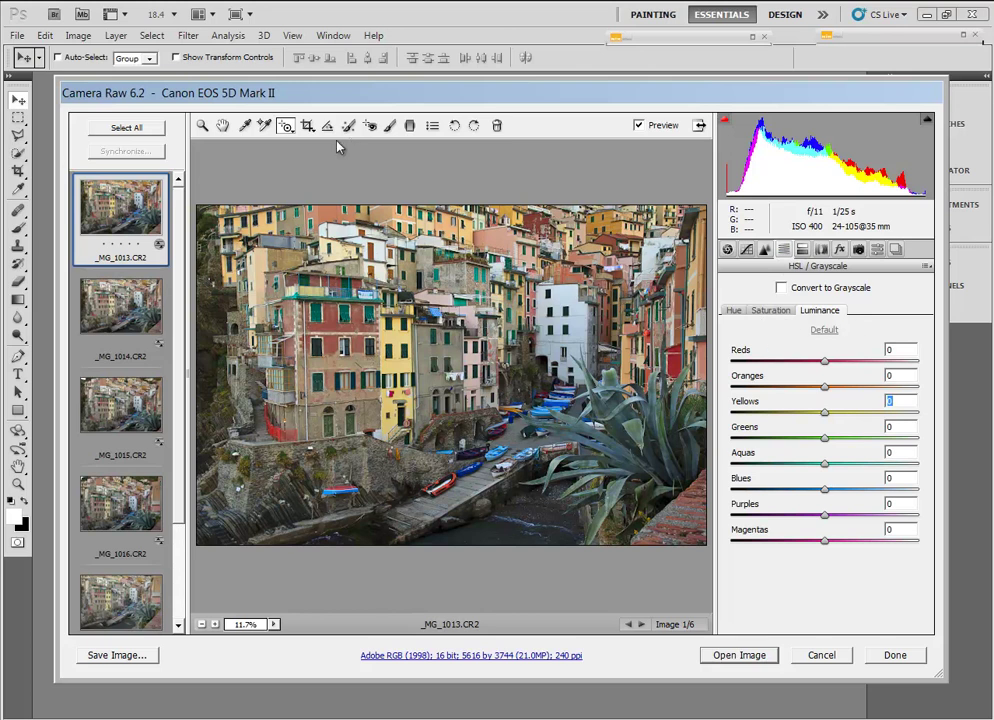
Drag the Targeted Adjustment tool in Saturation mode on the red buildings: Reds +20, Oranges +23.
left_click(286, 127)
left_click(772, 311)
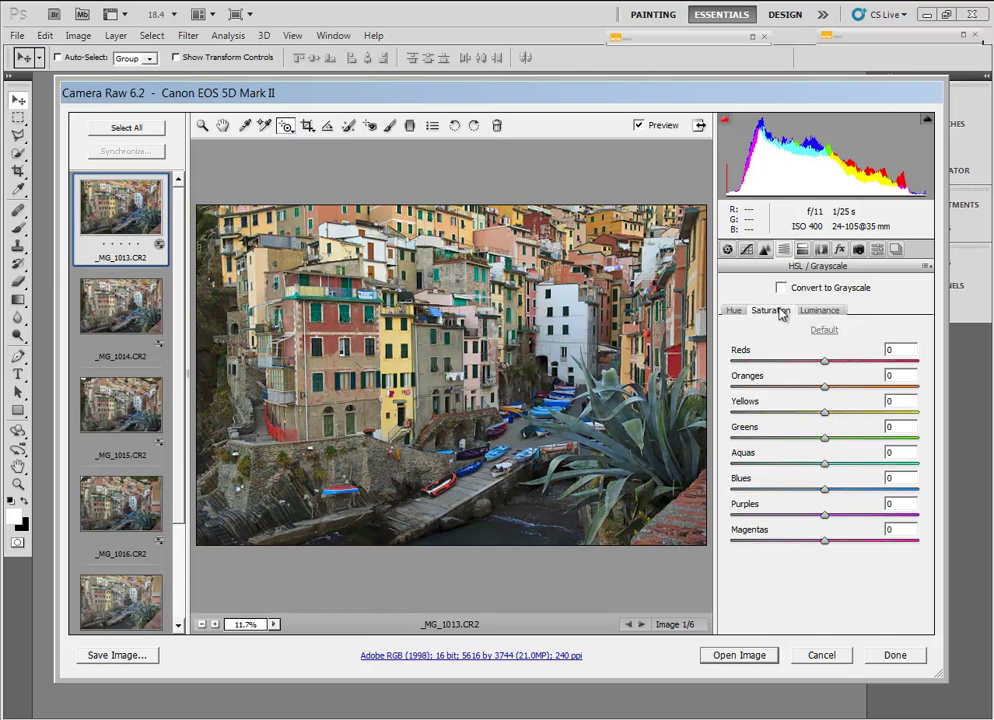
right_click(428, 343)
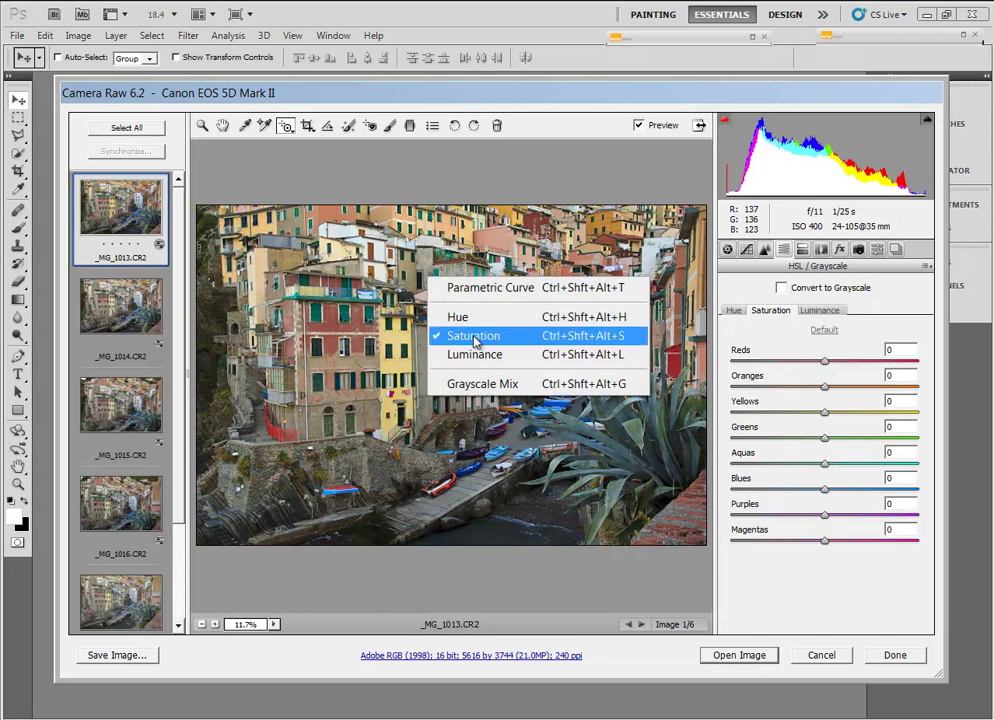
left_click(453, 344)
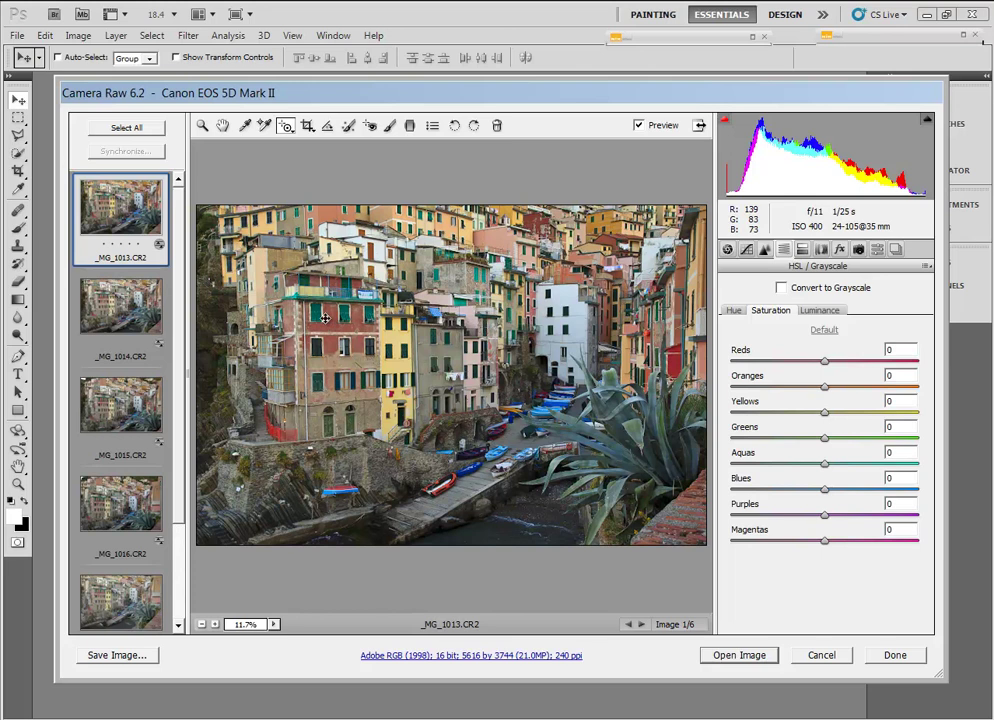
left_click_drag(325, 318, 346, 318)
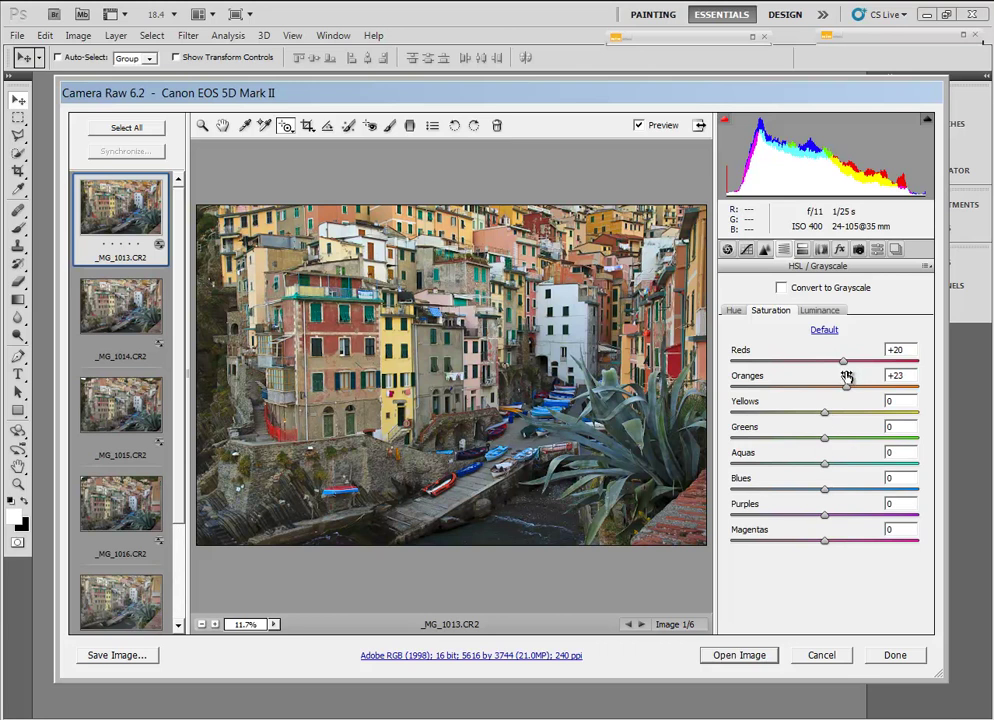
left_click(640, 126)
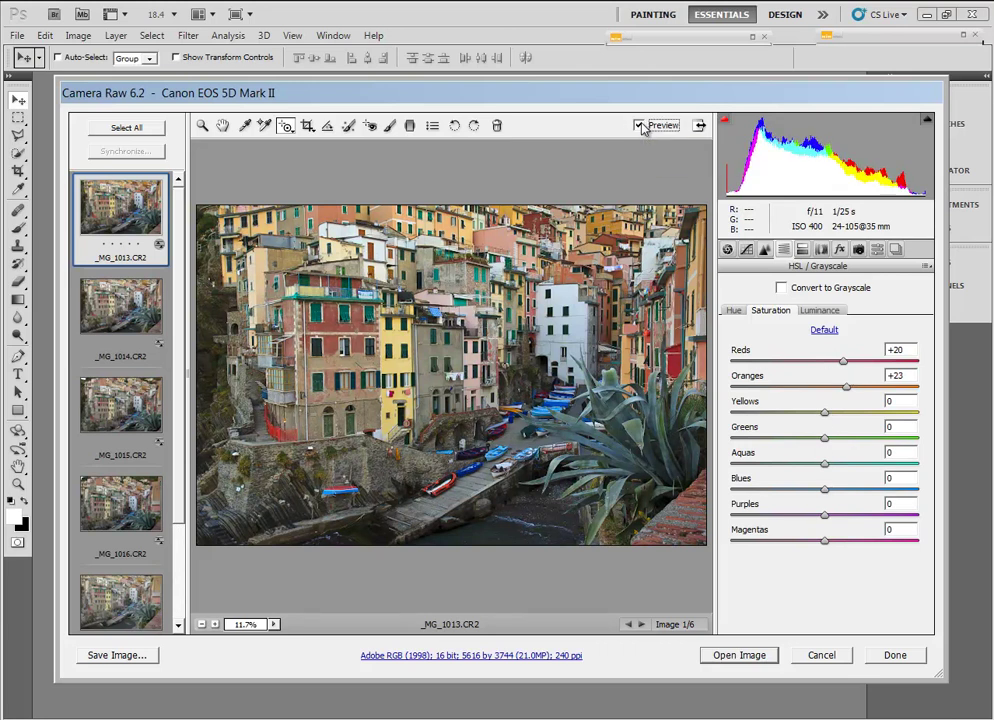
left_click(640, 126)
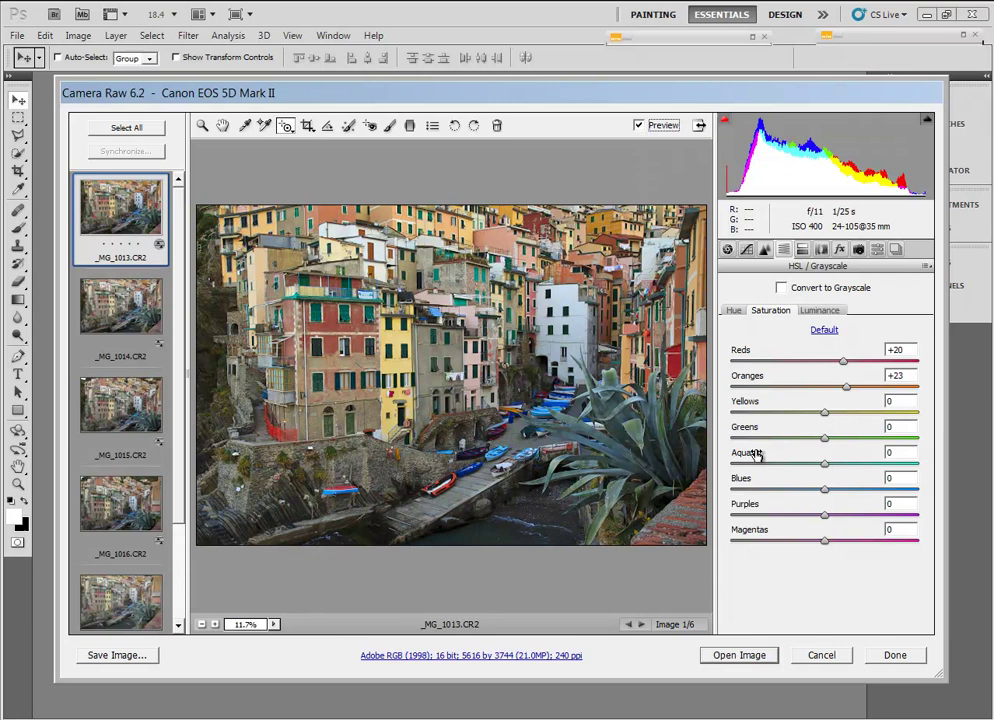
Use the Targeted Adjustment tool in Luminance mode on the yellow building: Yellows -4, Oranges -1.
right_click(392, 360)
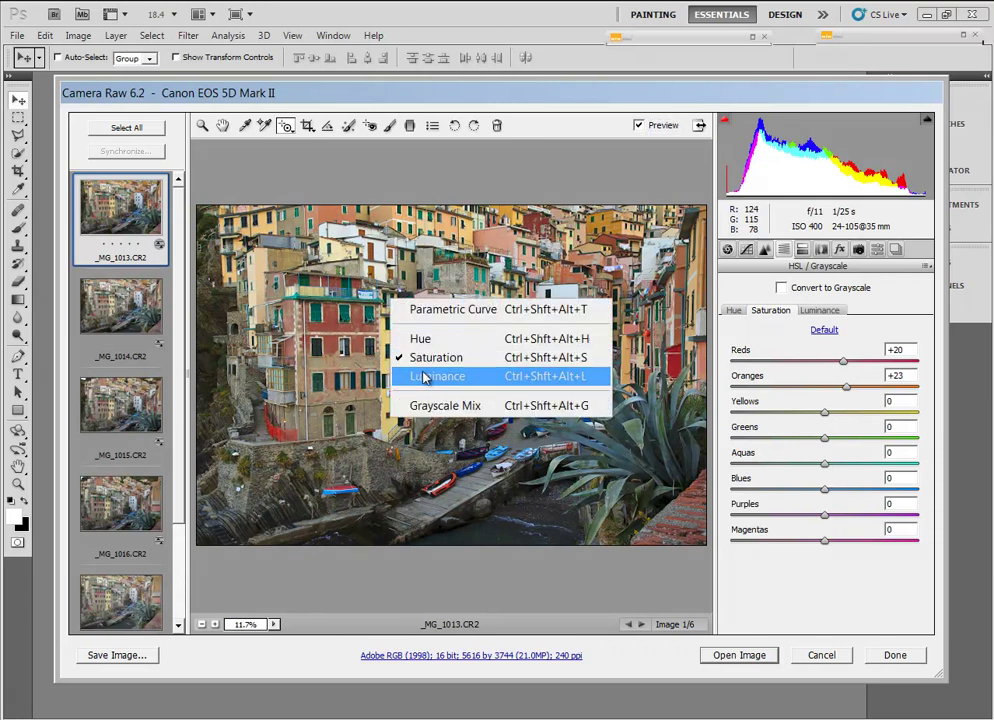
left_click(424, 377)
mouse_move(401, 380)
left_mouse_down()
mouse_move(401, 362)
mouse_move(398, 381)
left_mouse_up()
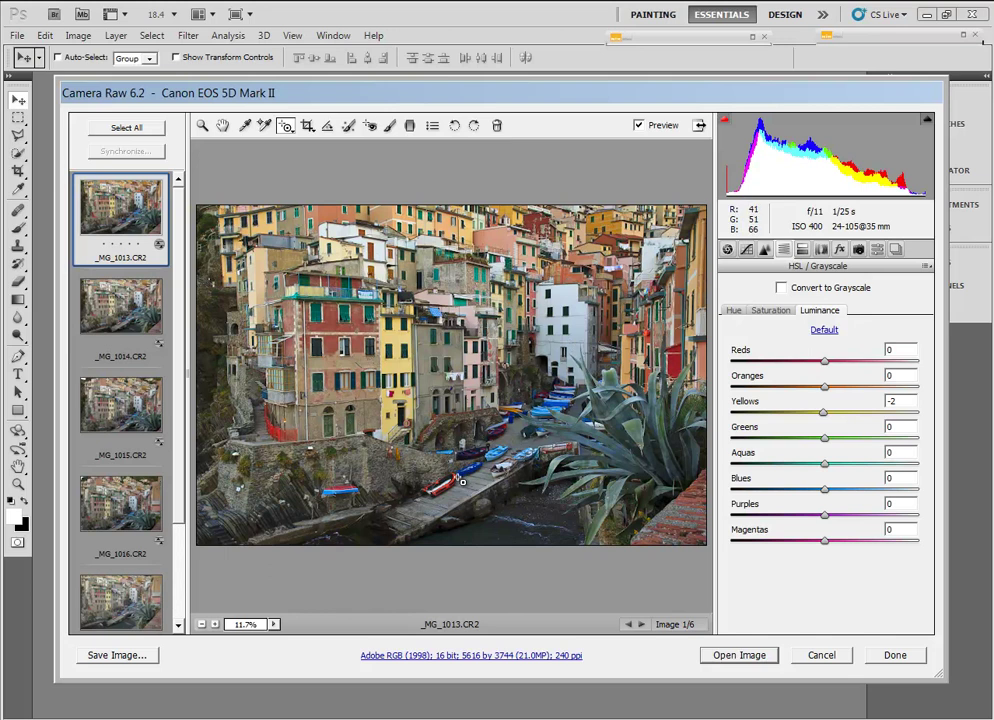
right_click(207, 368)
mouse_move(203, 330)
left_mouse_down()
mouse_move(314, 343)
mouse_move(195, 350)
left_mouse_up()
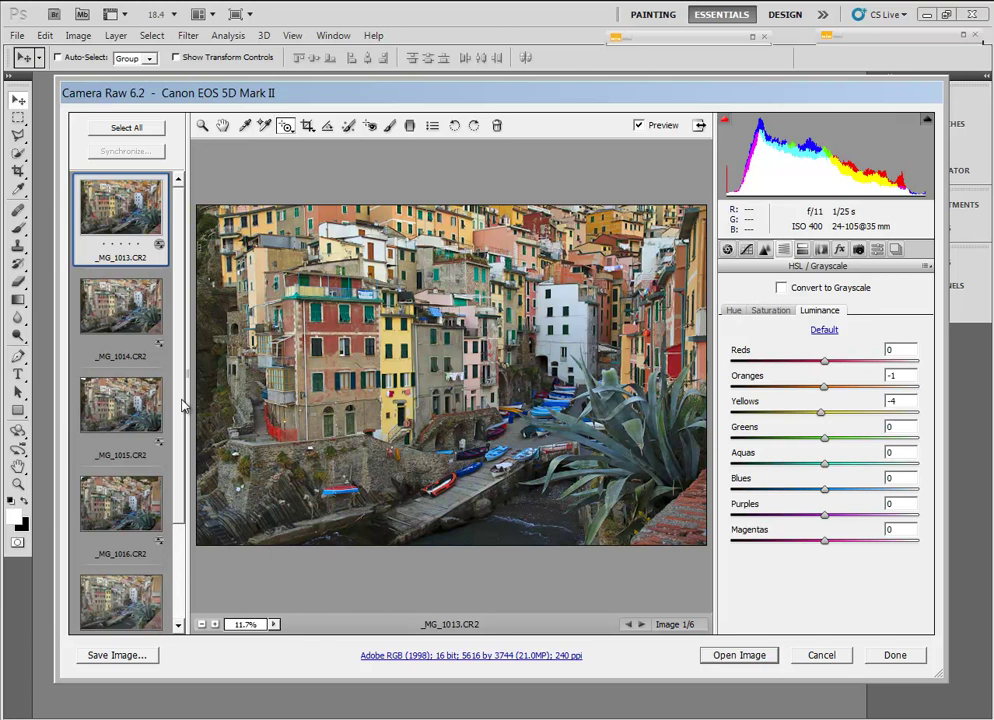
Add _MG_1017 to the selection with _MG_1013 and open both in Photoshop.
scroll(178, 427, "down", 1)
scroll(137, 545, "down", 3)
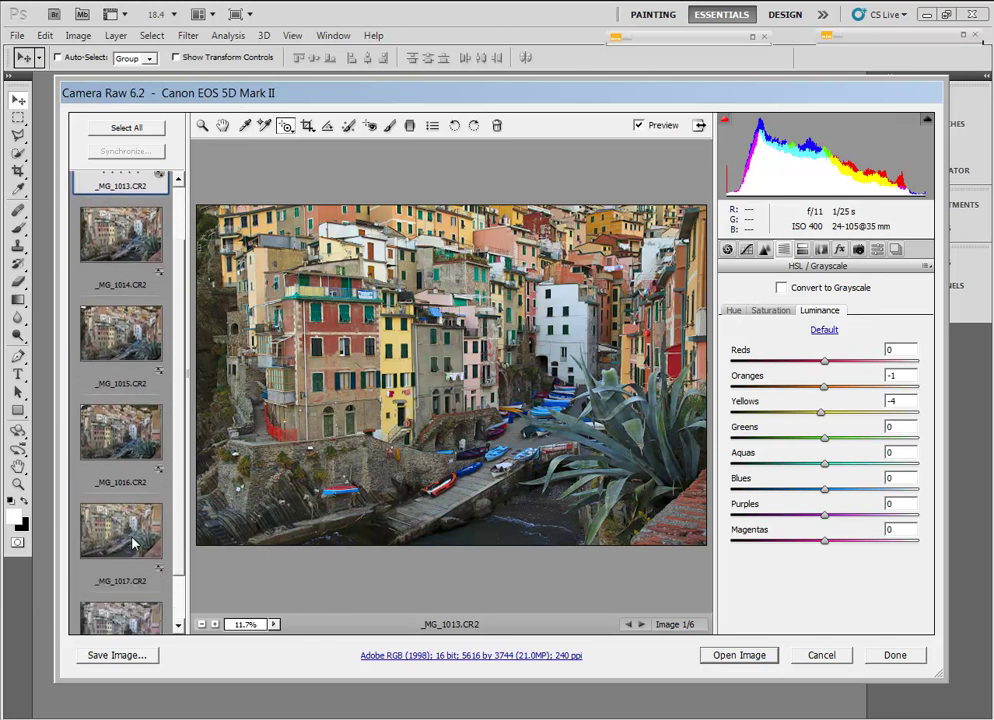
left_click(133, 543, "ctrl")
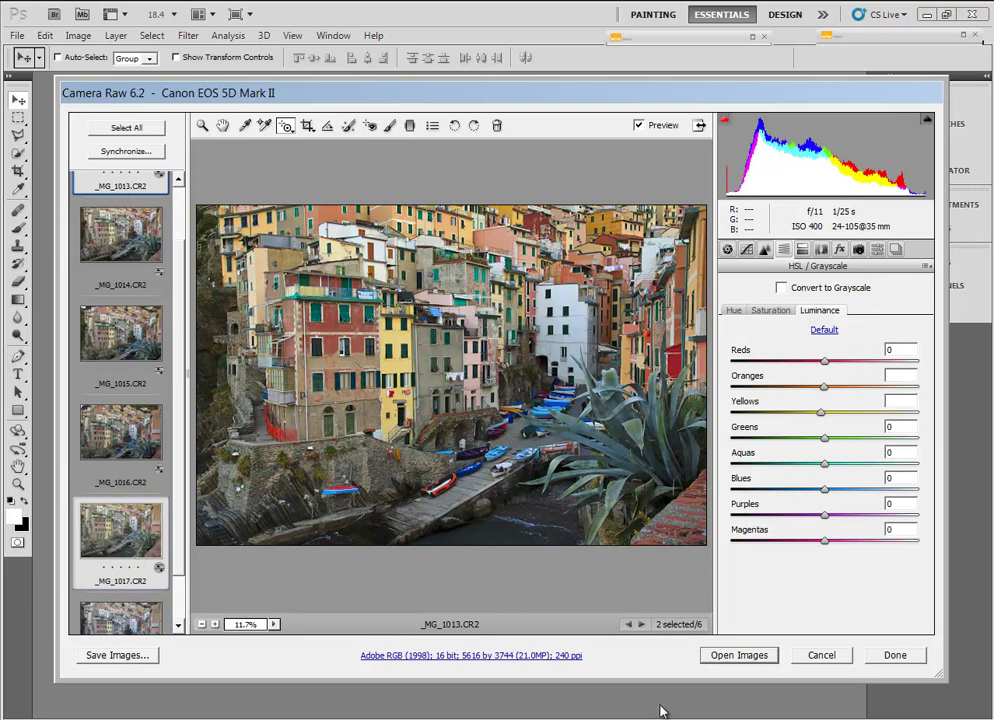
left_click(752, 656)
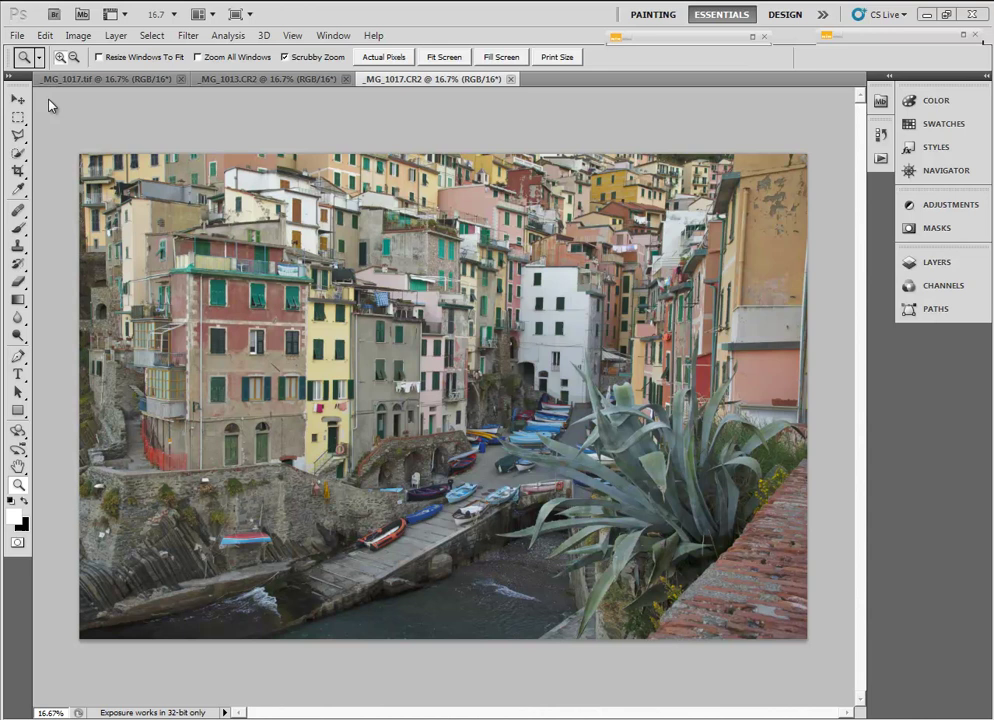
Save the _MG_1017 photo as a TIFF named '_MG_1017 Working'.
left_click(16, 36)
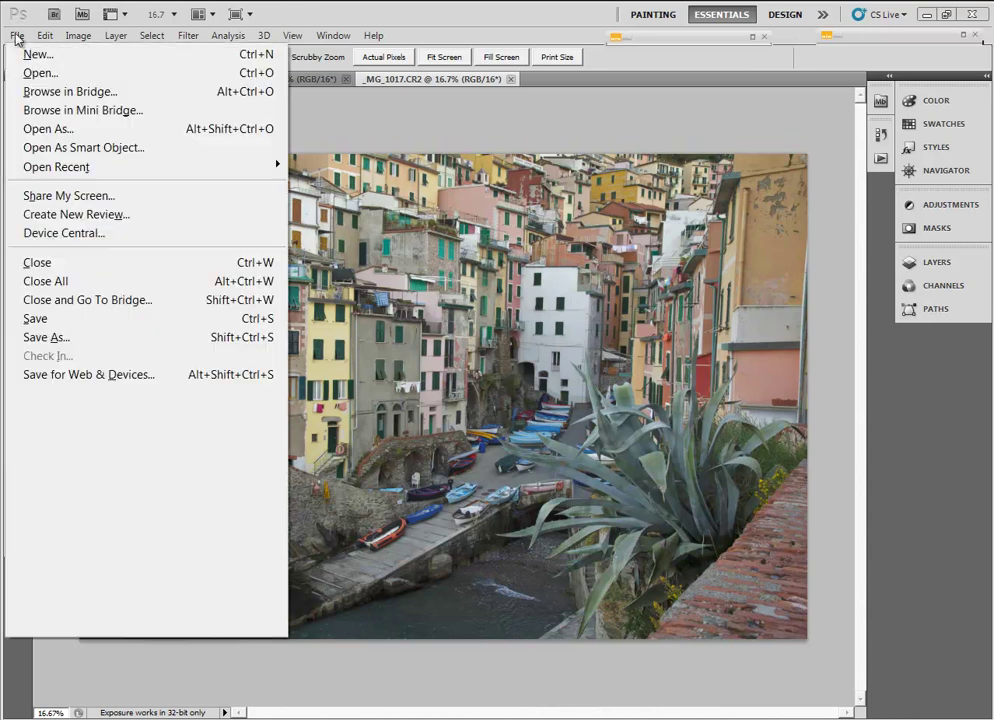
left_click(45, 337)
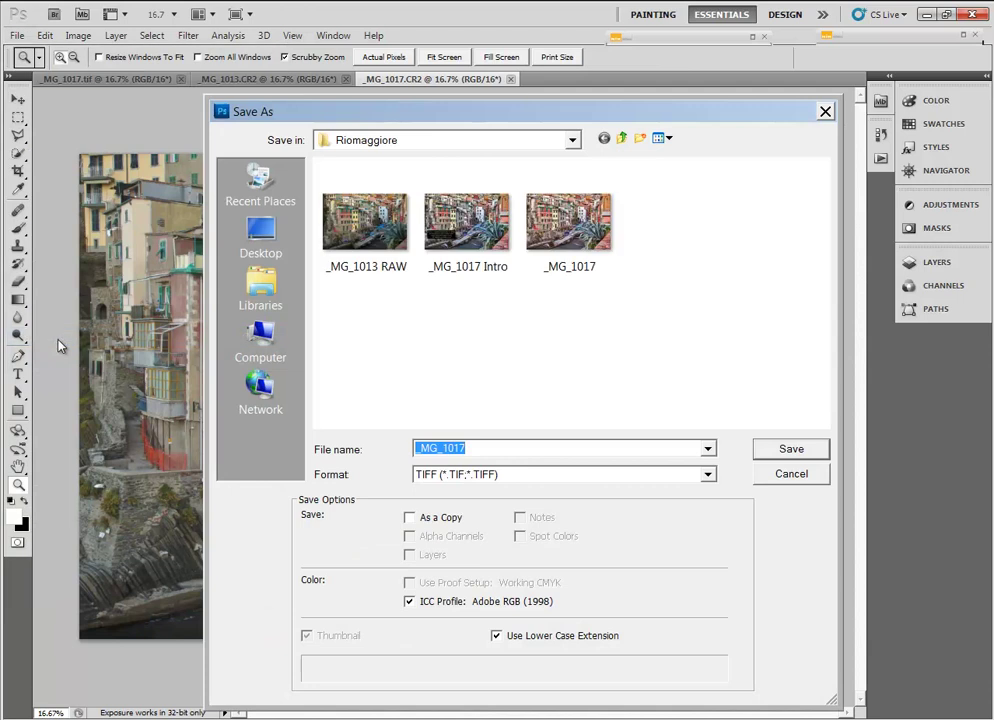
left_click(564, 448)
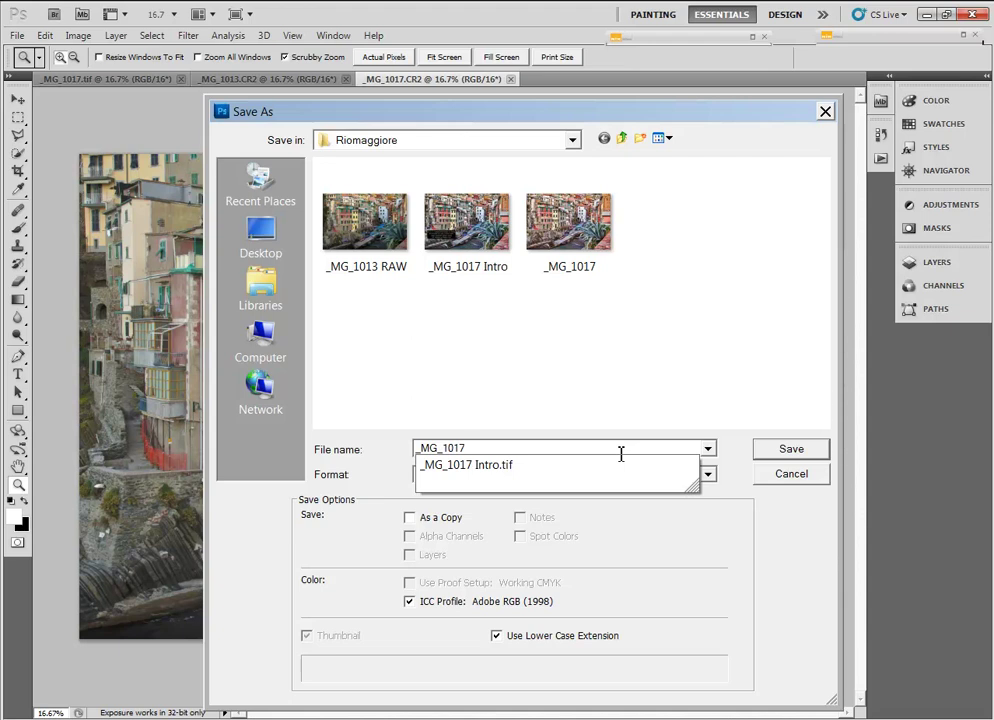
type("Working")
left_click(790, 450)
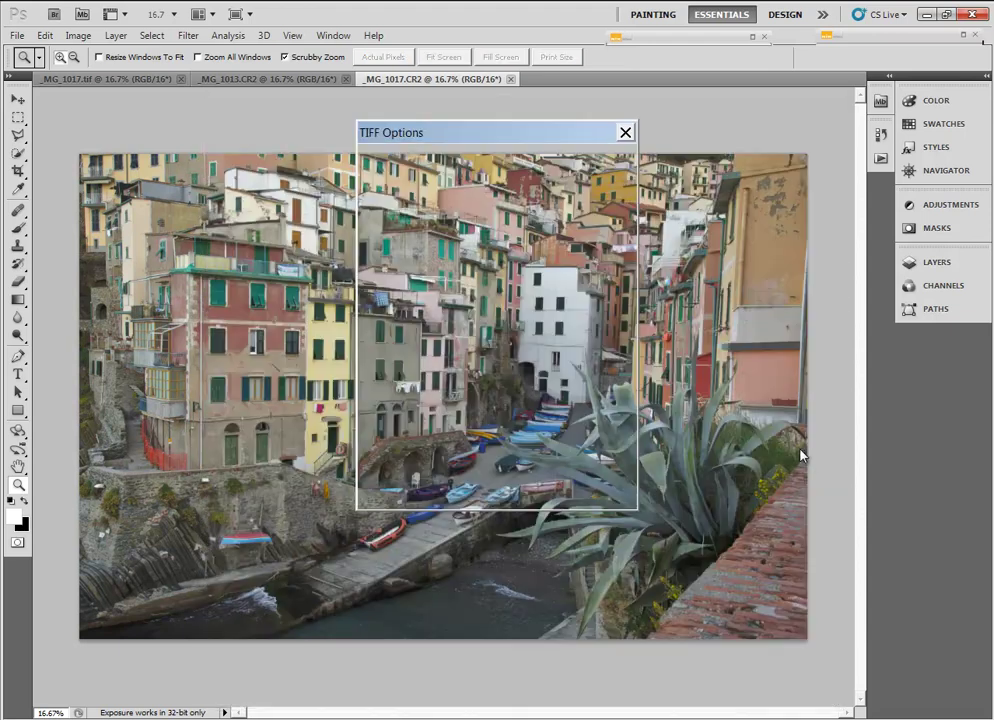
left_click(603, 165)
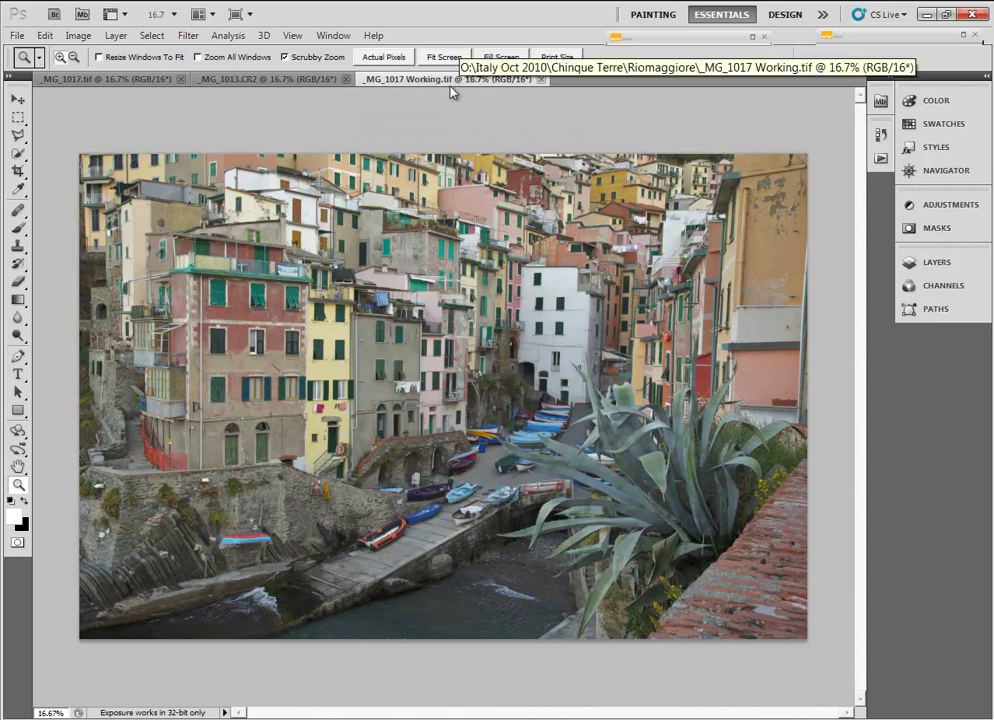
Save the _MG_1013 photo as a TIFF named '_MG_1013 Working'.
left_click(255, 80)
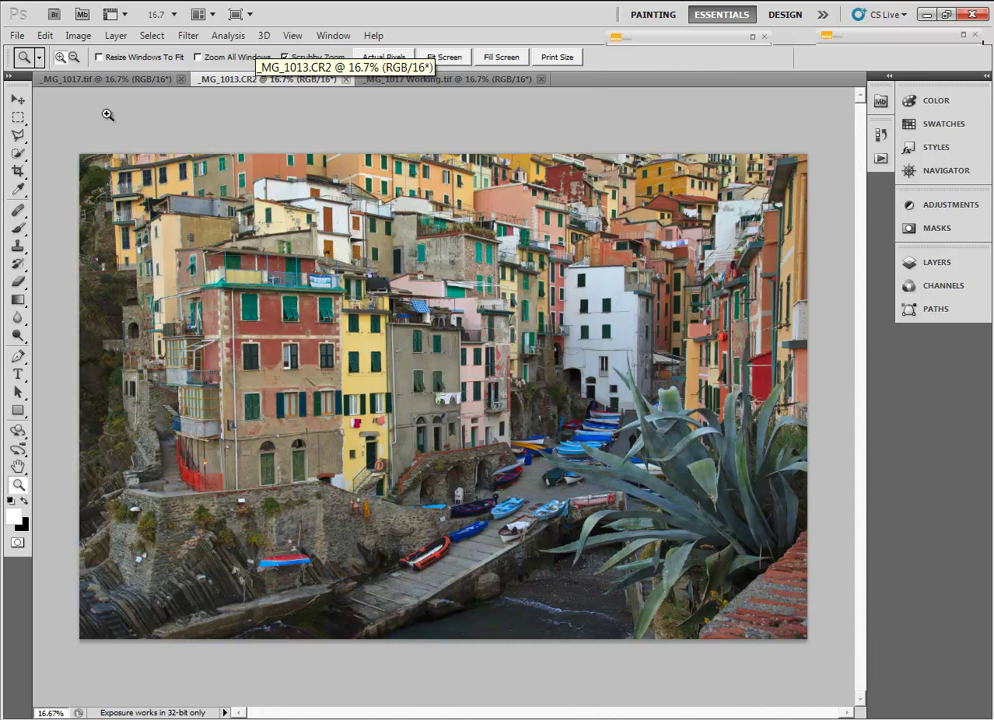
left_click(17, 35)
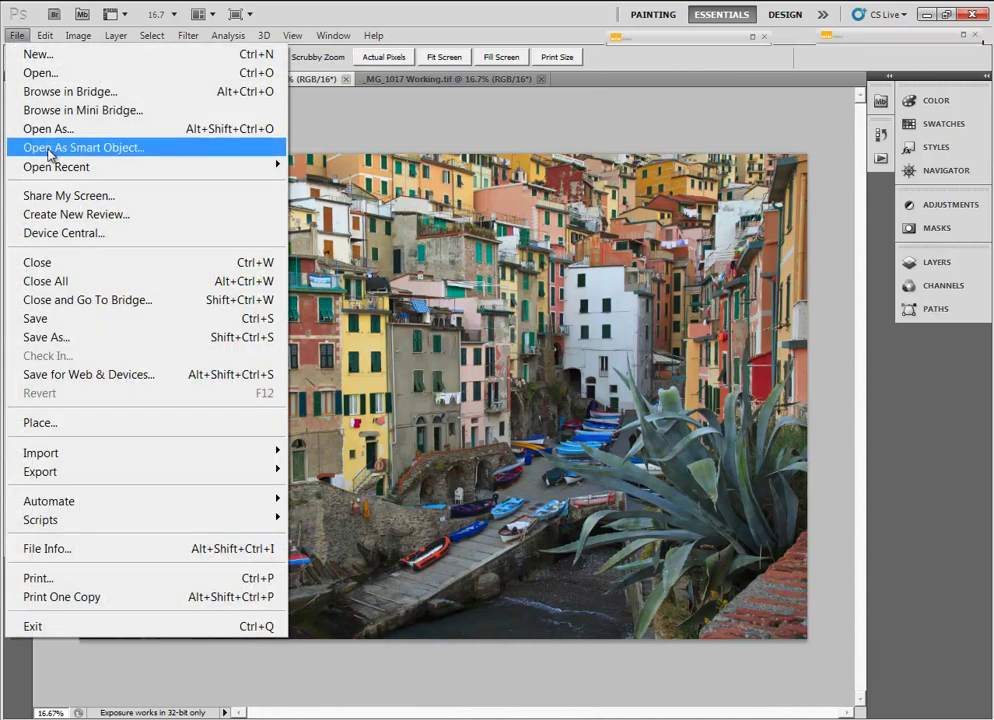
left_click(55, 338)
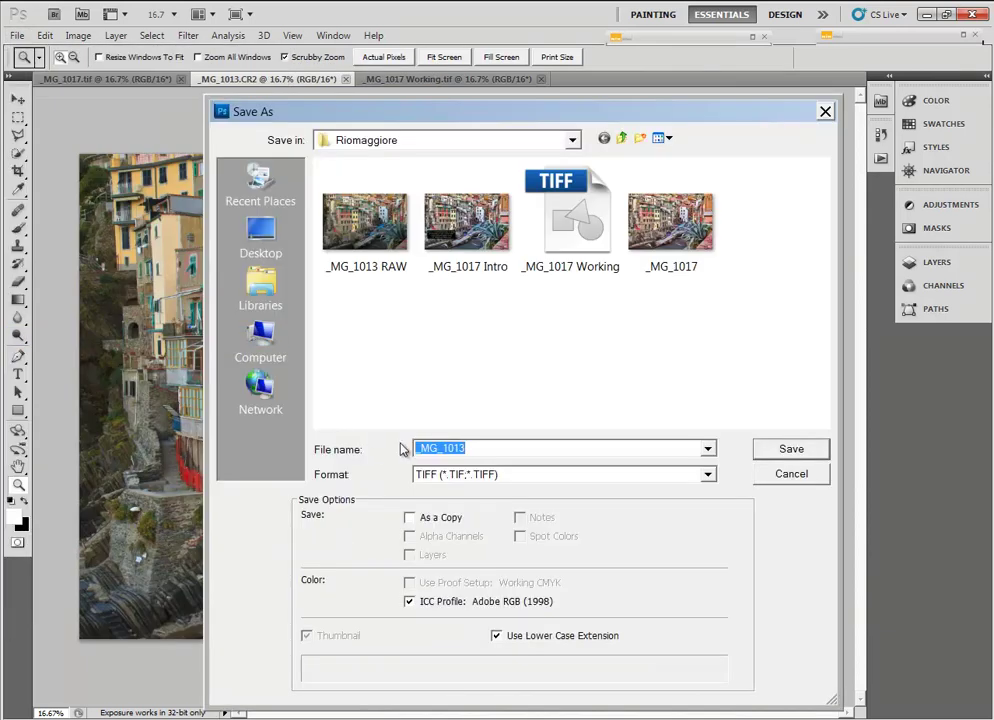
left_click(563, 446)
type("Working")
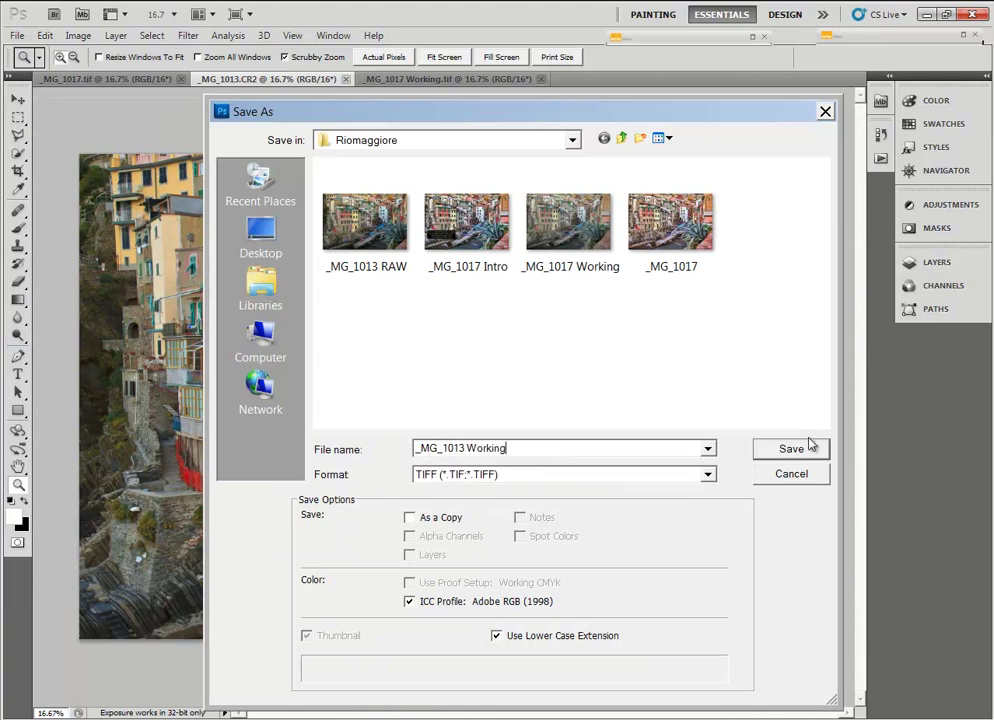
left_click(811, 446)
left_click(607, 165)
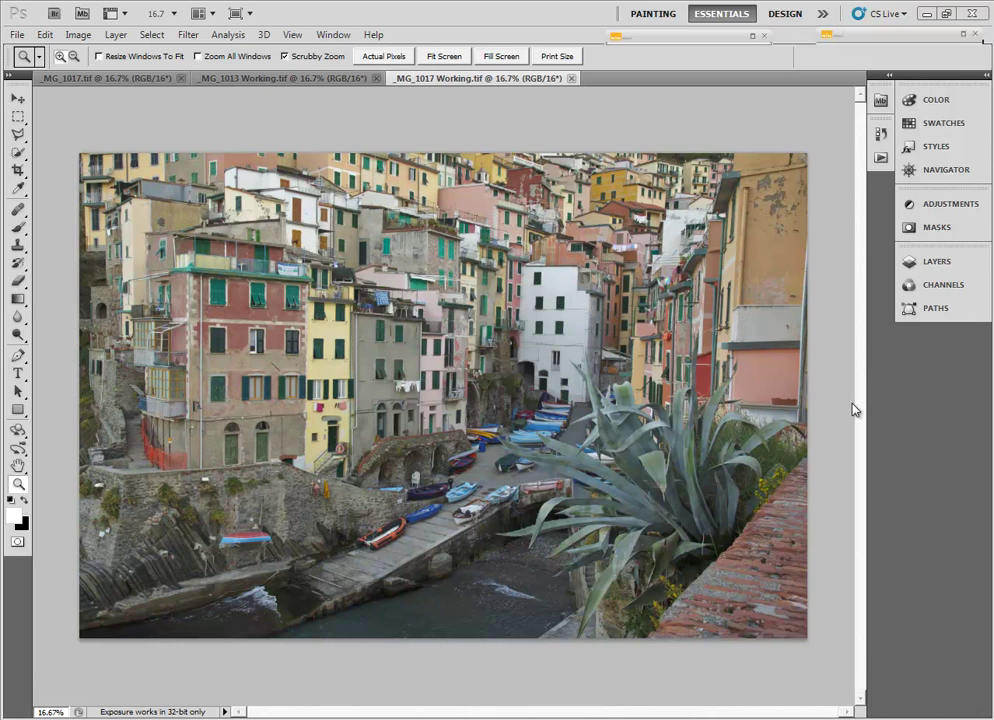
Copy the background of _MG_1017 Working onto a new Layer 1.
left_click(938, 263)
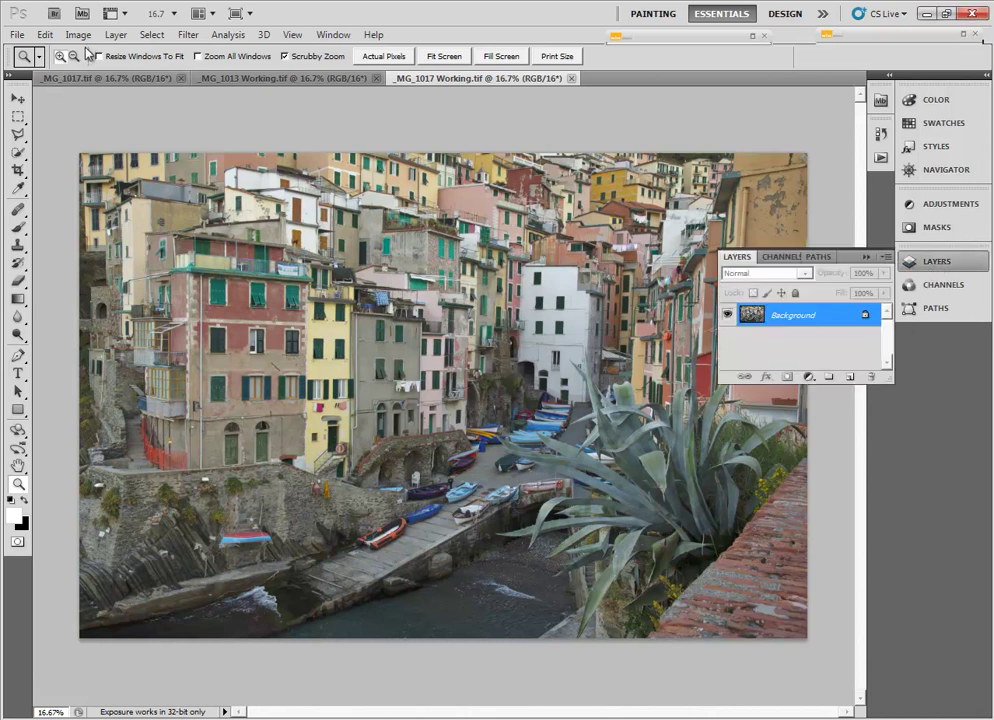
left_click(113, 35)
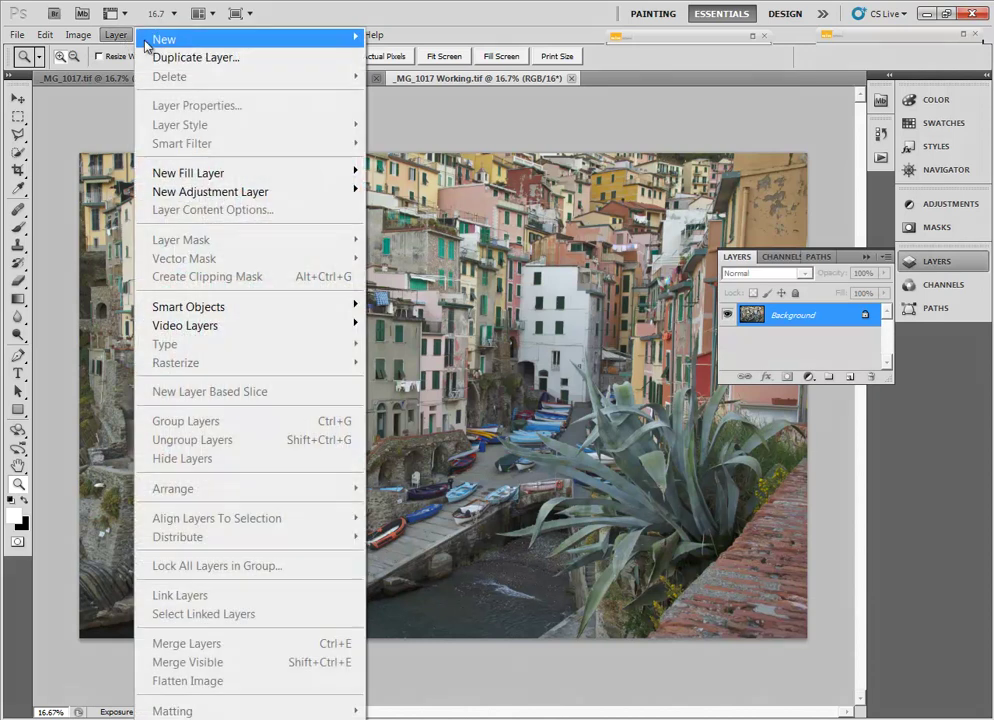
mouse_move(150, 42)
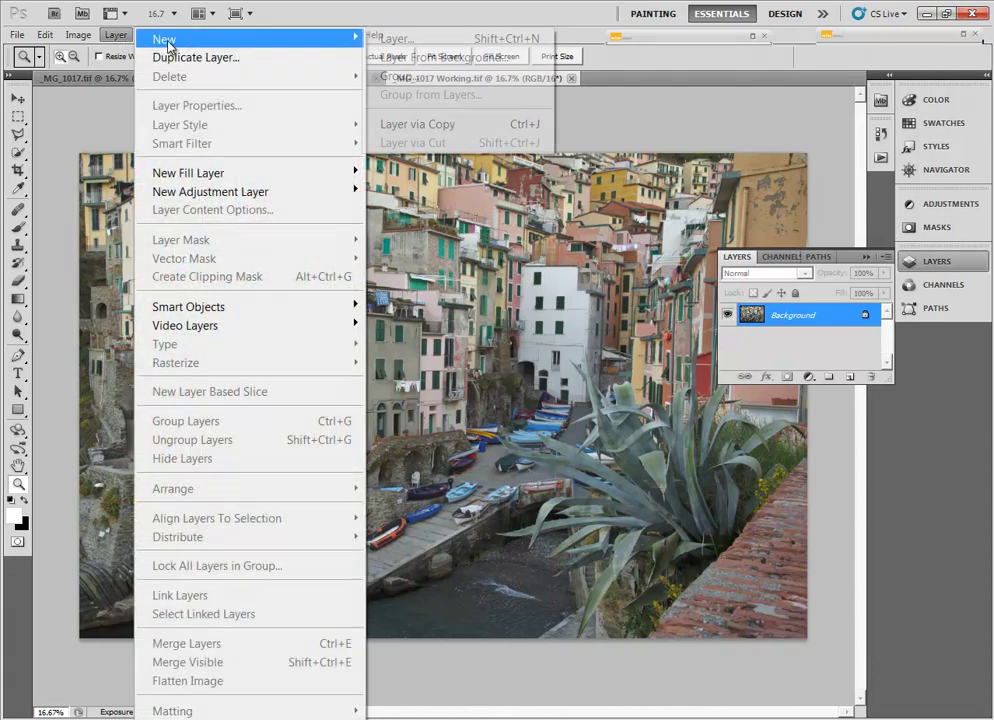
left_click(450, 127)
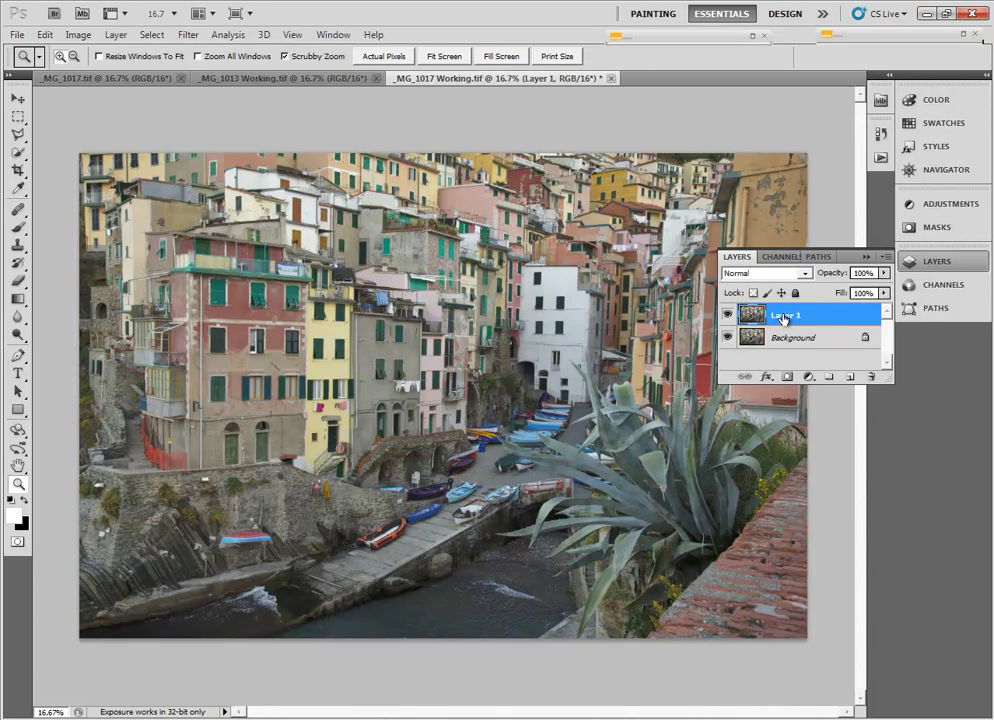
Free Transform Layer 1, pulling both bottom corners outward to straighten the verticals.
left_click(45, 34)
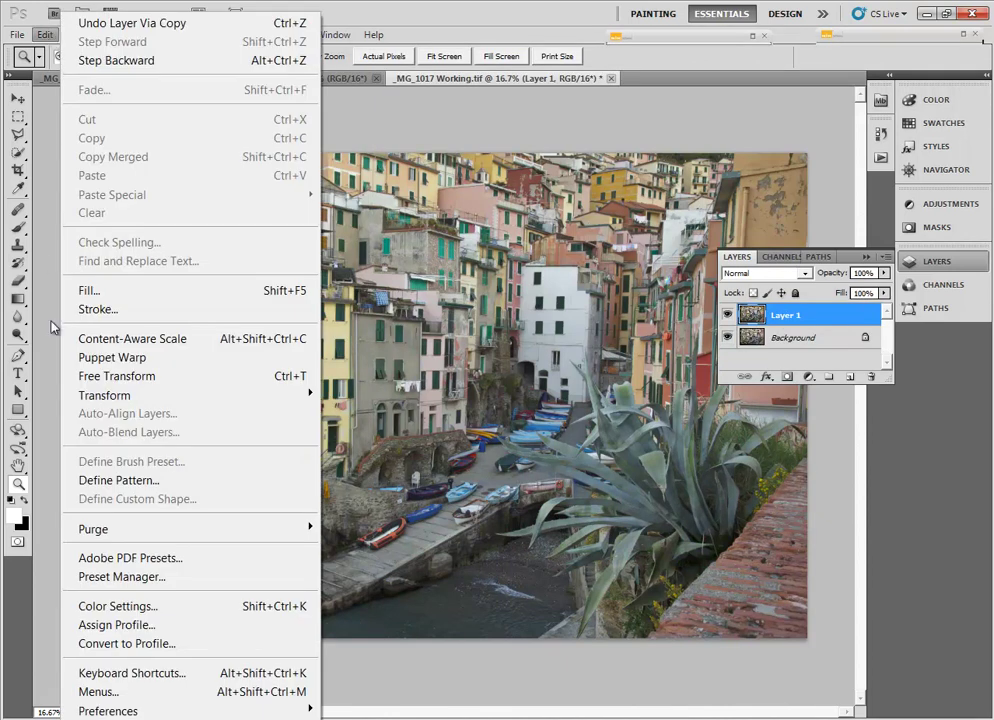
left_click(98, 378)
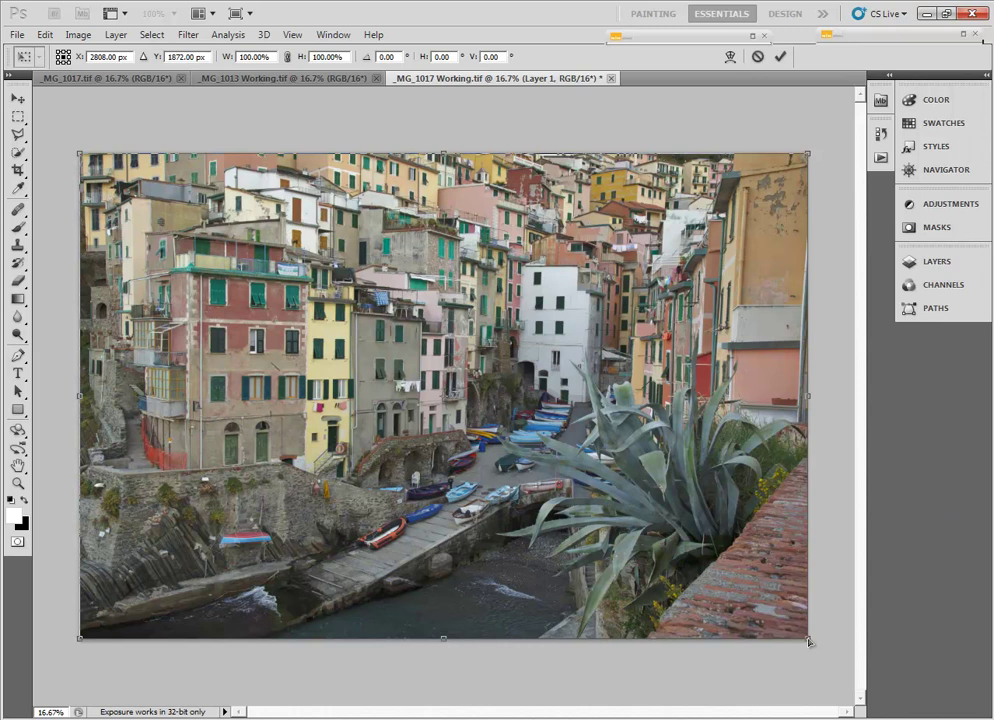
mouse_move(809, 642)
left_mouse_down()
mouse_move(825, 646)
mouse_move(825, 637)
left_mouse_up()
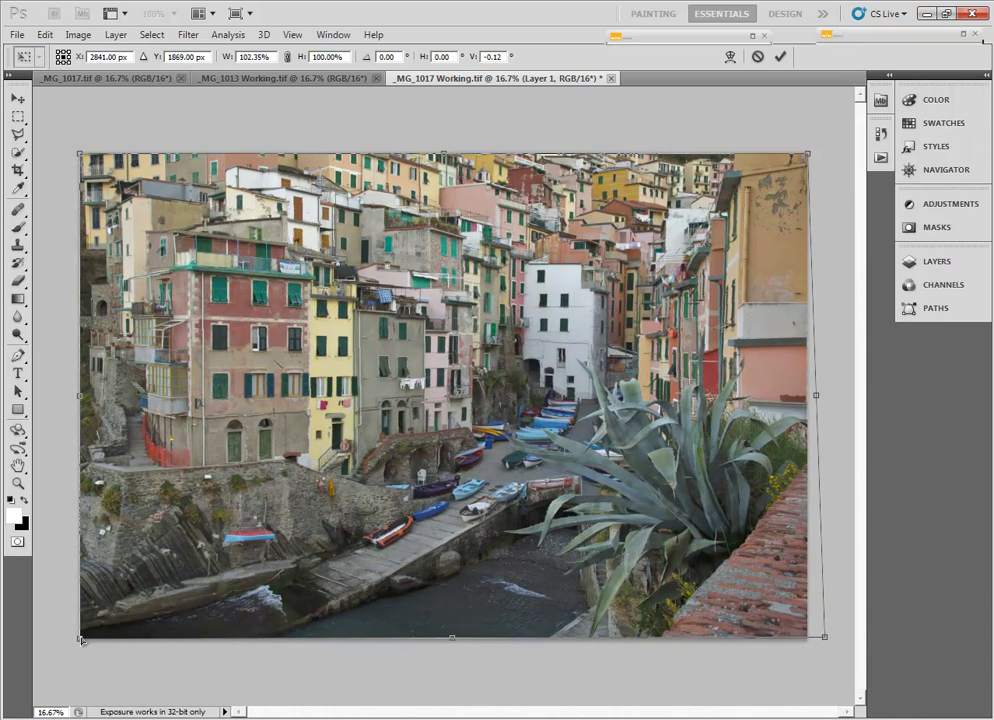
left_click_drag(80, 639, 75, 637)
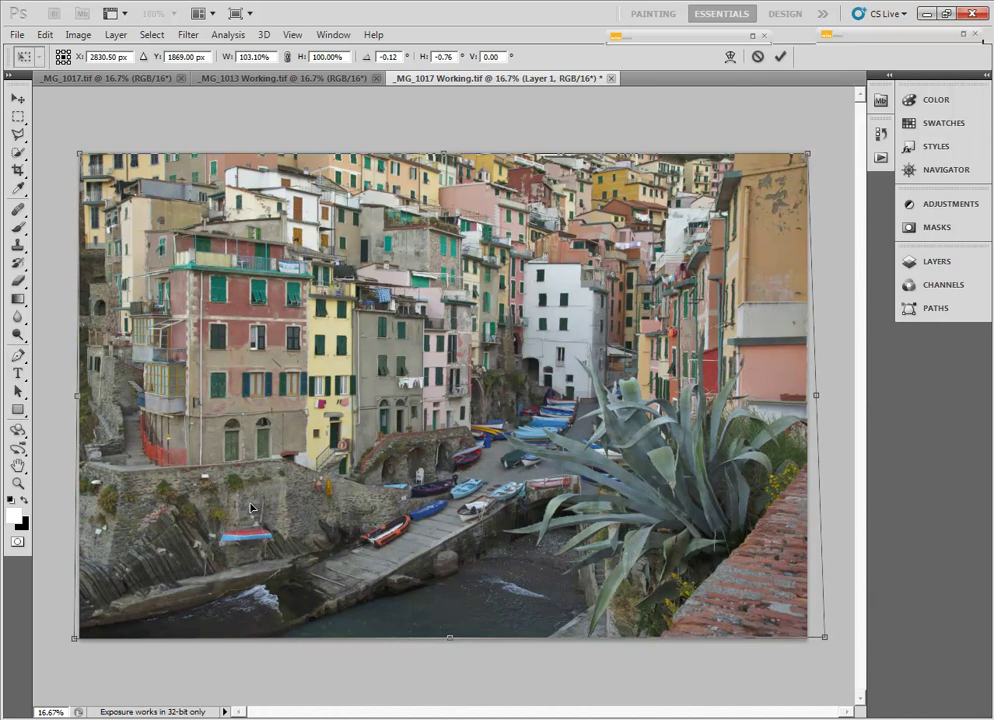
key("Return")
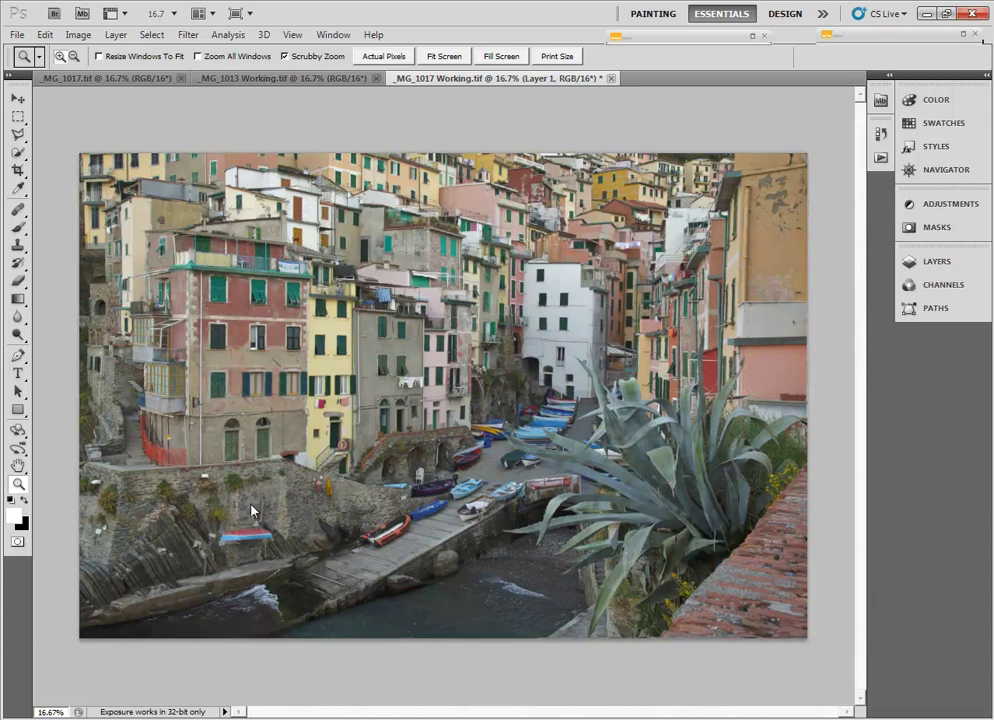
Hide and reshow Layer 1 to compare the corrected perspective with the original.
key("F7")
left_click(729, 316)
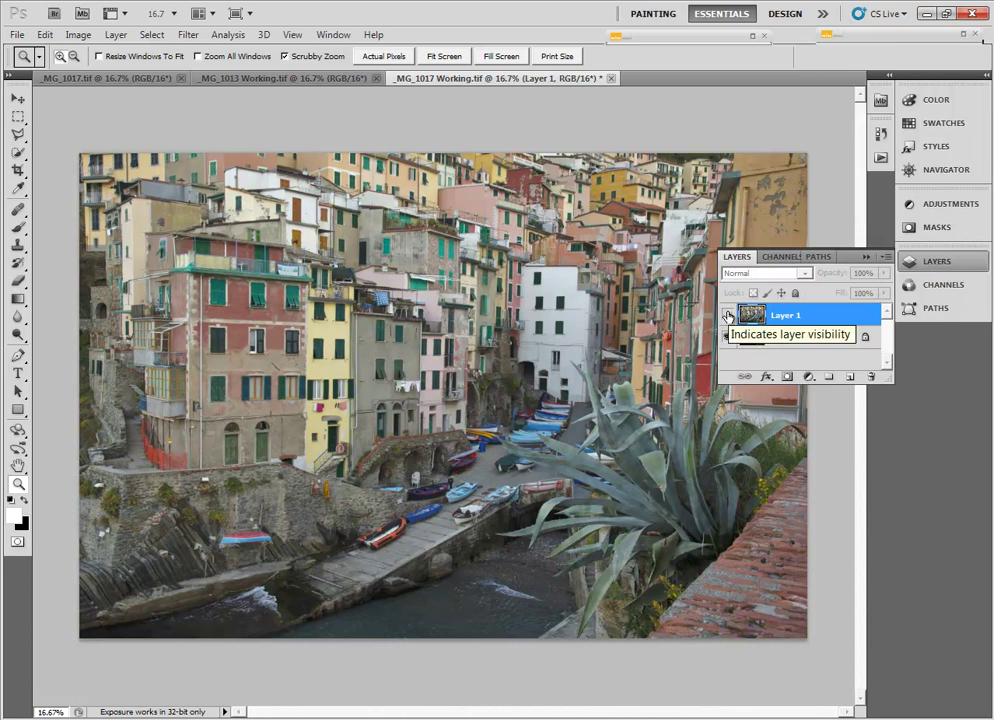
left_click(728, 315)
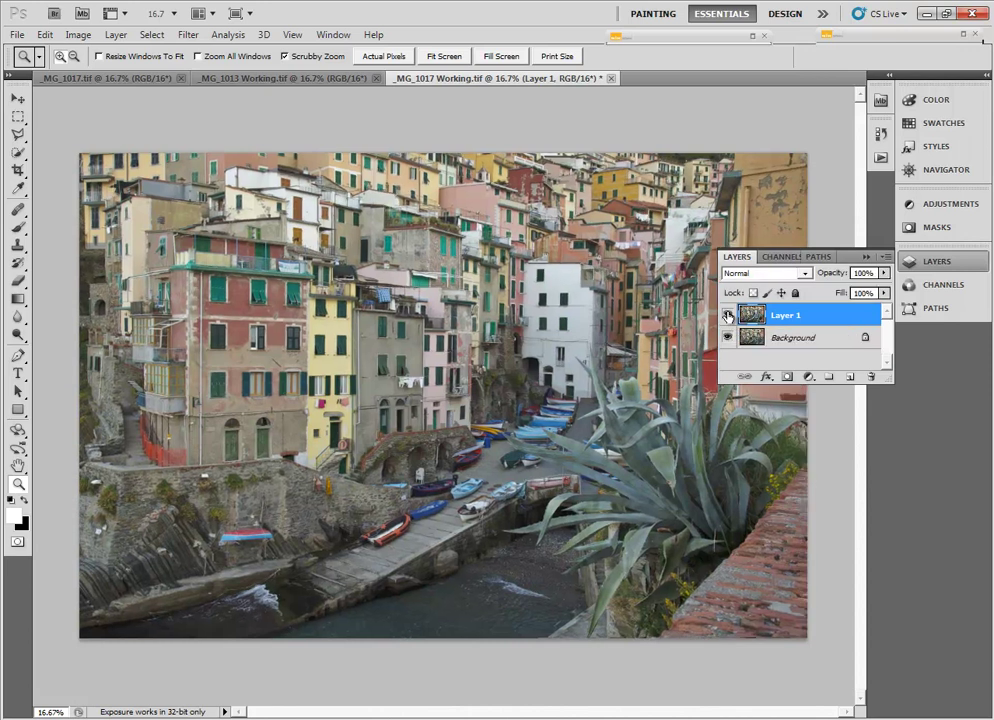
key("F7")
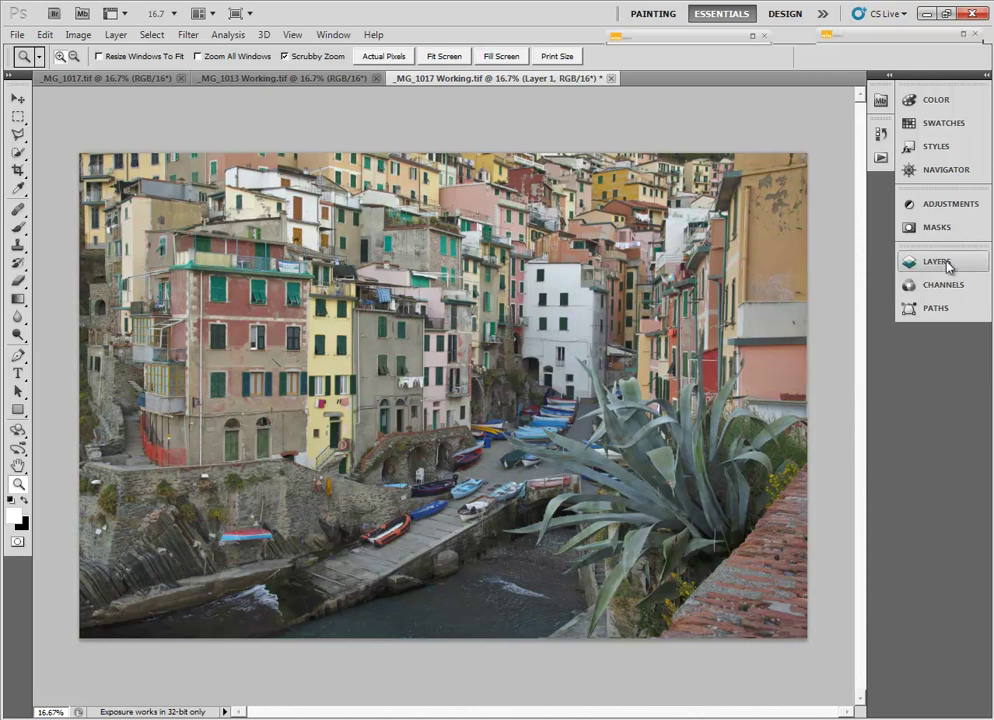
Flatten the image into a single layer from the Layers panel menu.
left_click(912, 262)
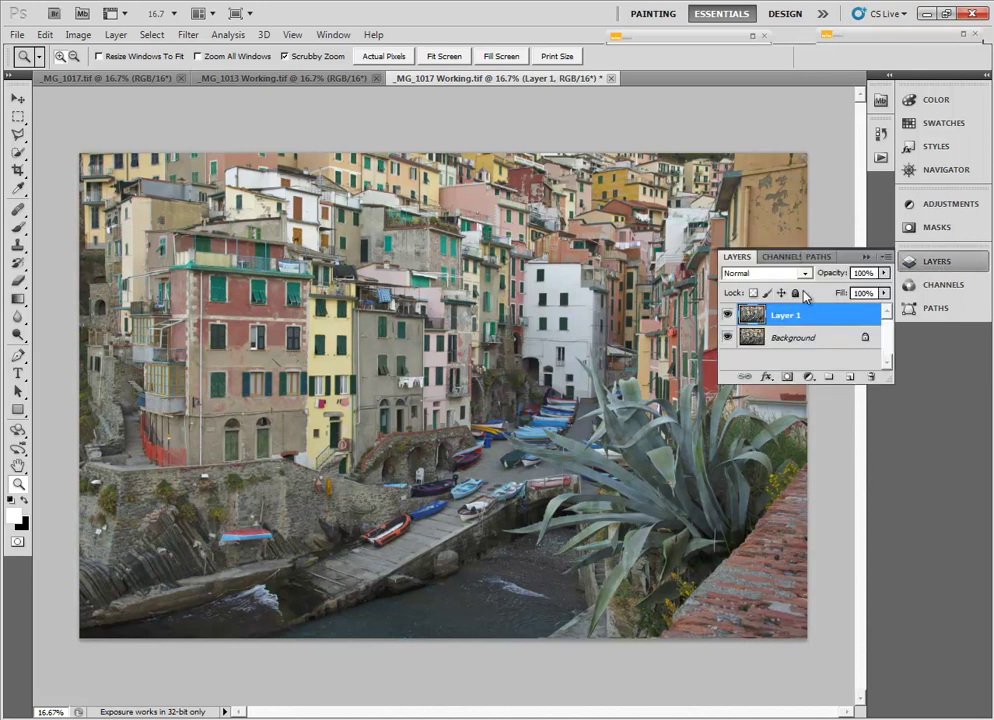
left_click(884, 262)
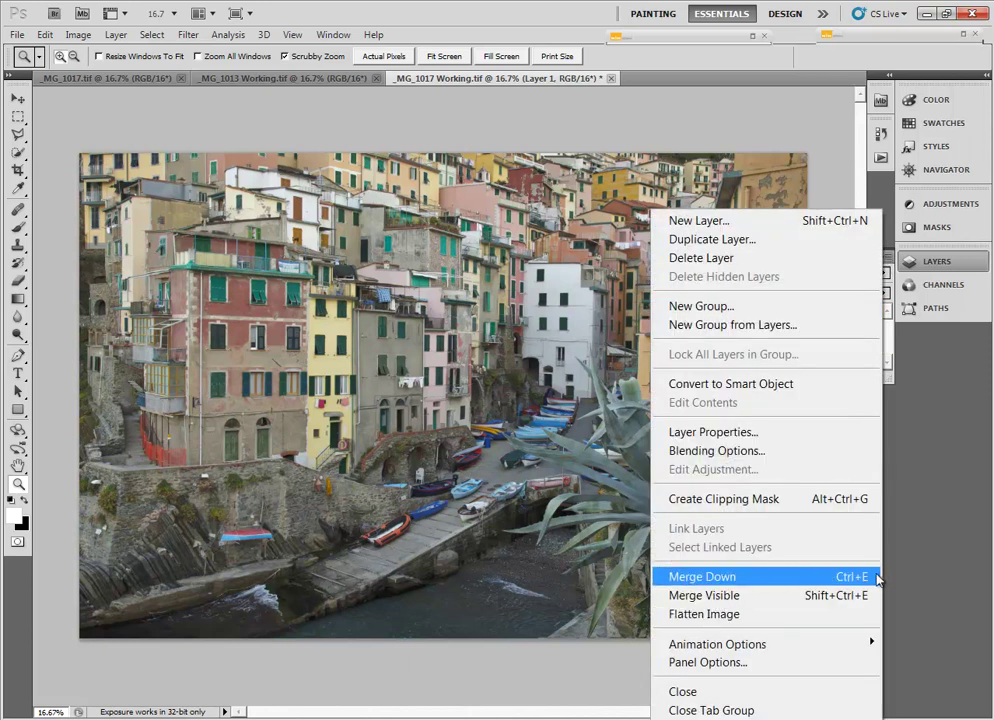
left_click(704, 614)
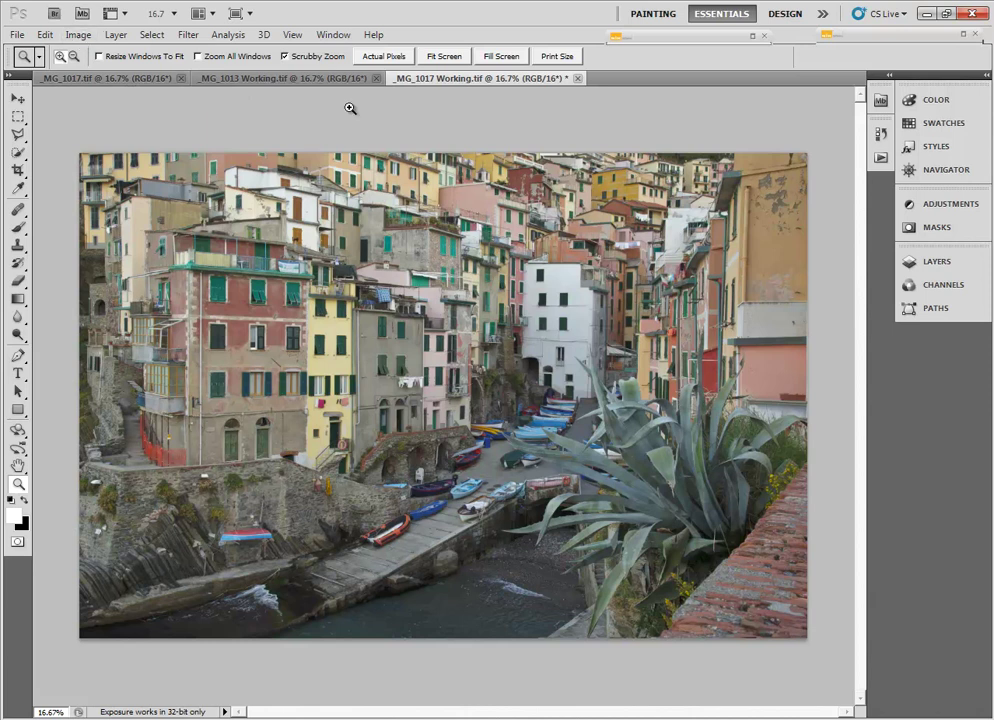
Switch to the _MG_1013 Working photo and back to _MG_1017 Working.
left_click(283, 78)
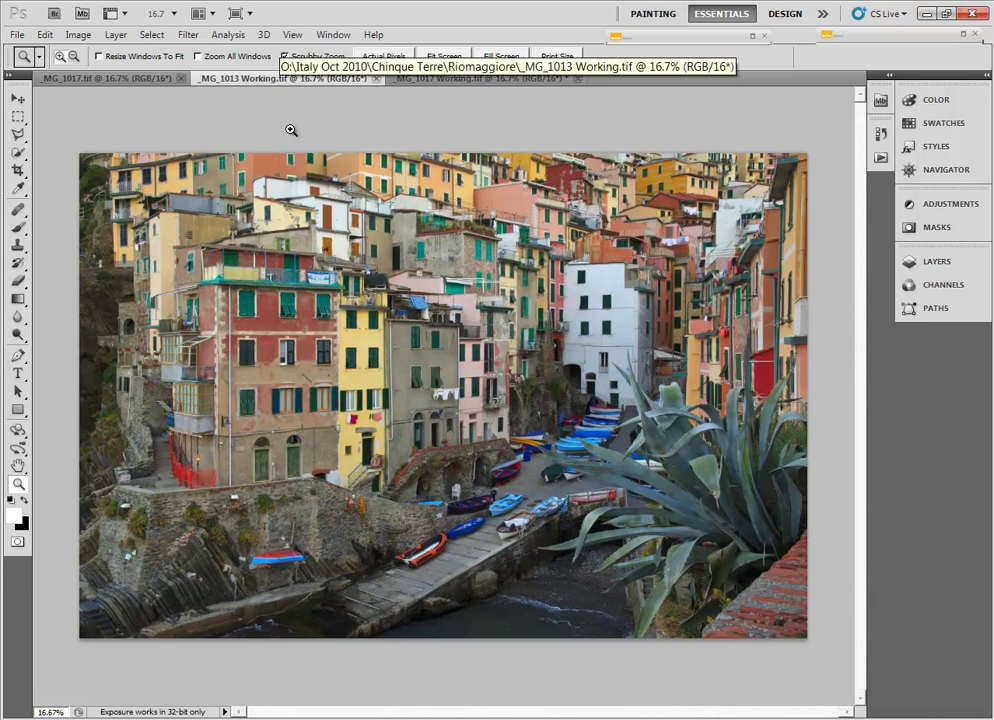
left_click(473, 80)
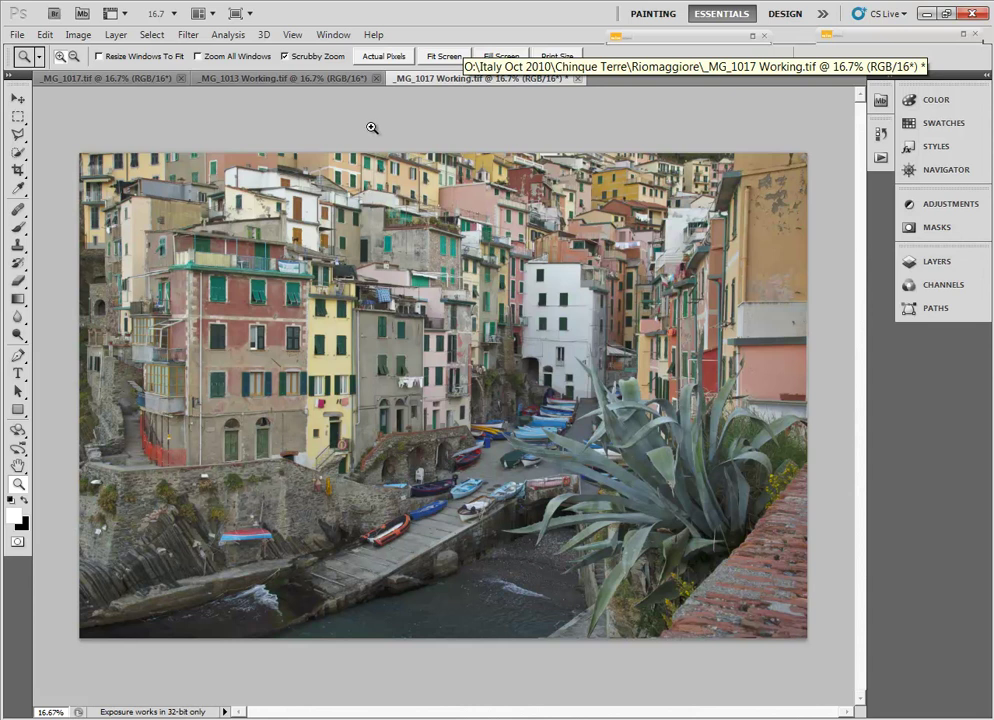
Launch Nik HDR Efex Pro on the Riomaggiore image and browse its preset thumbnails.
left_click(188, 34)
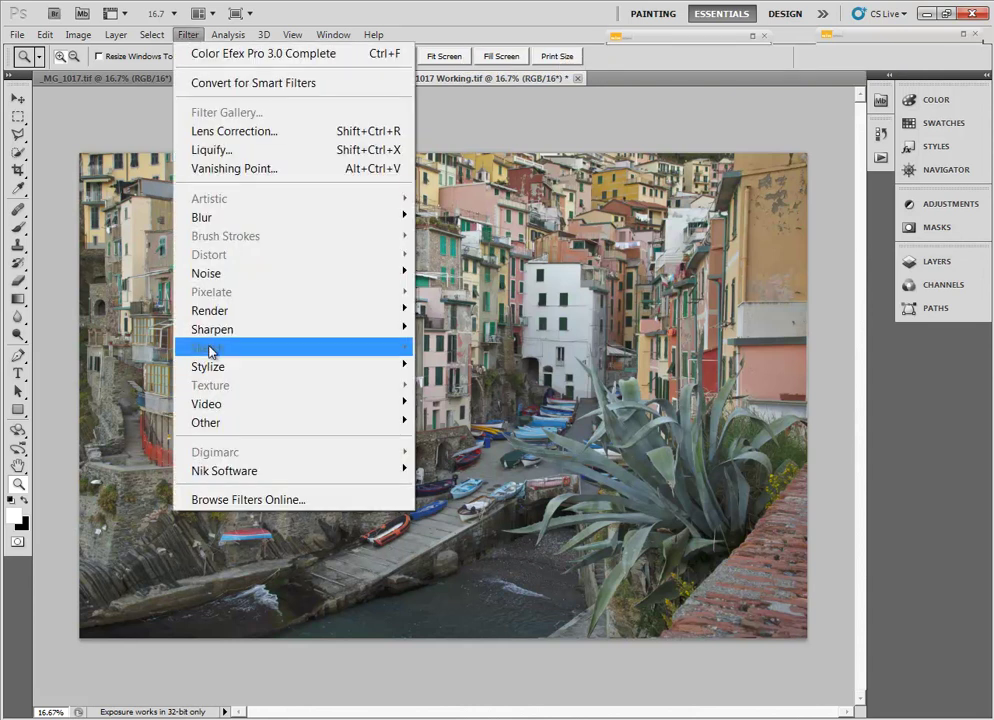
mouse_move(204, 470)
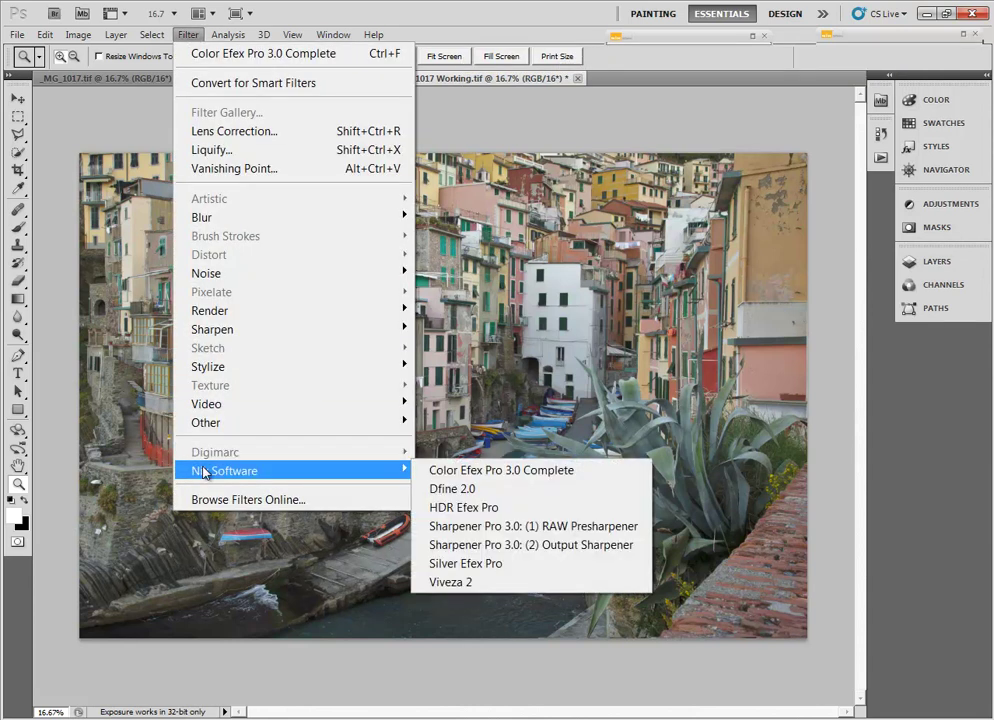
left_click(476, 509)
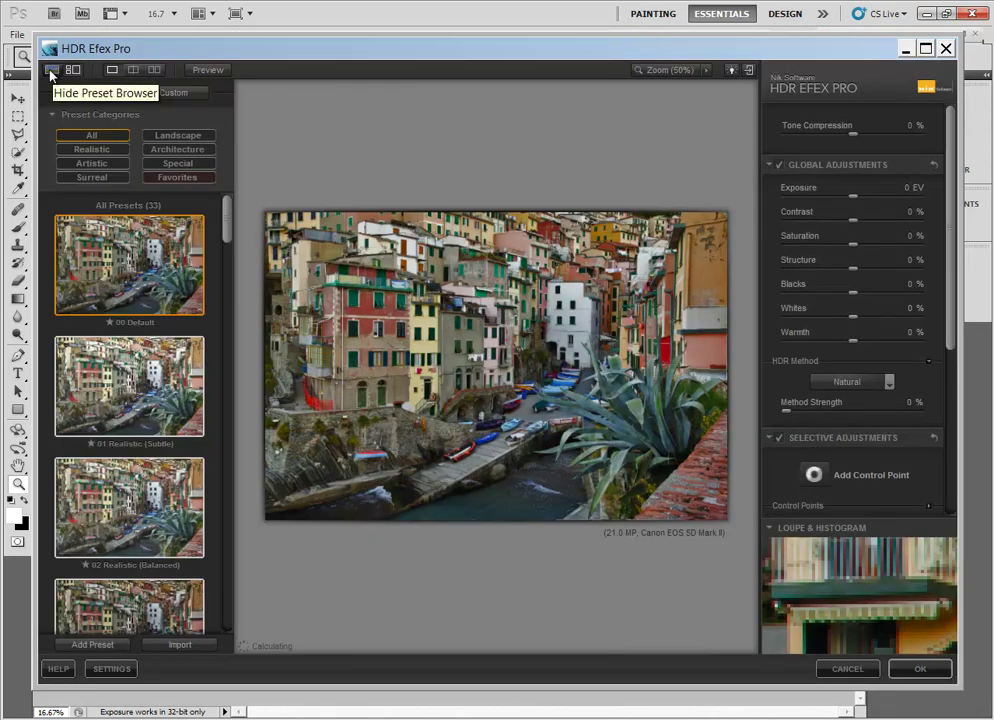
left_click(50, 75)
left_click(78, 72)
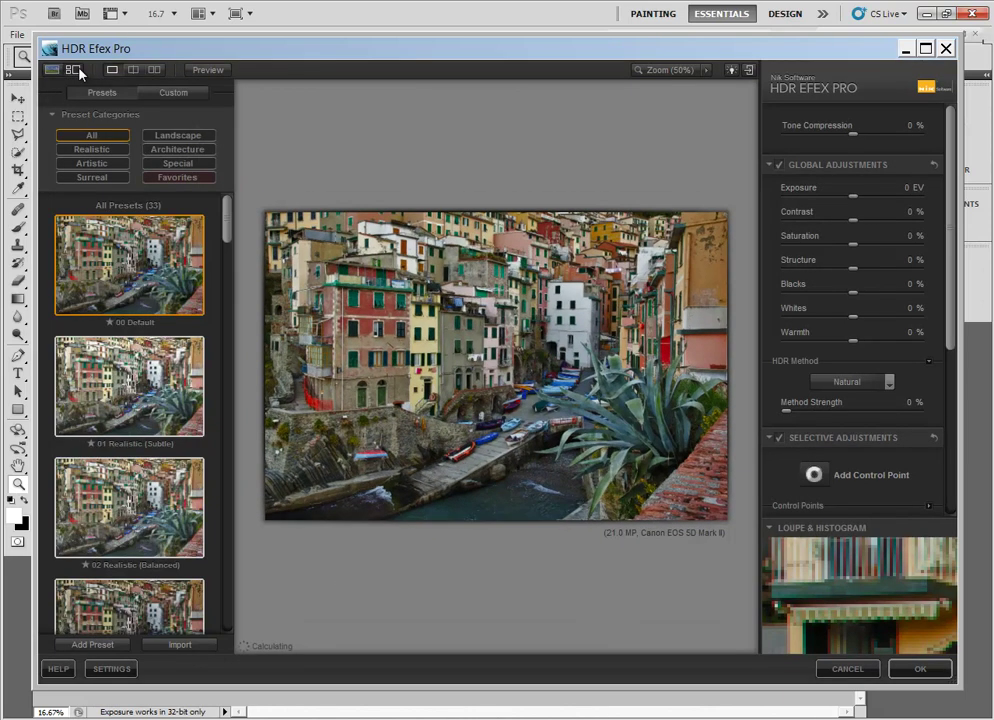
left_click_drag(226, 219, 229, 252)
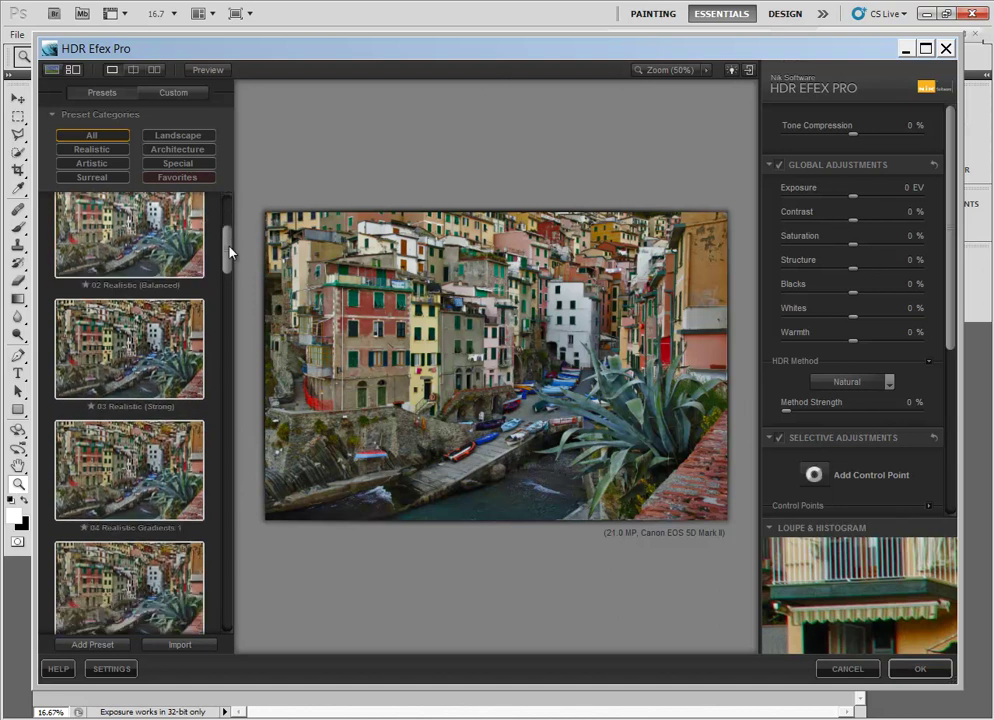
Apply the 03 Realistic (Strong) preset, set Exposure to -0.09 EV, and try the Grainy method.
left_click(142, 343)
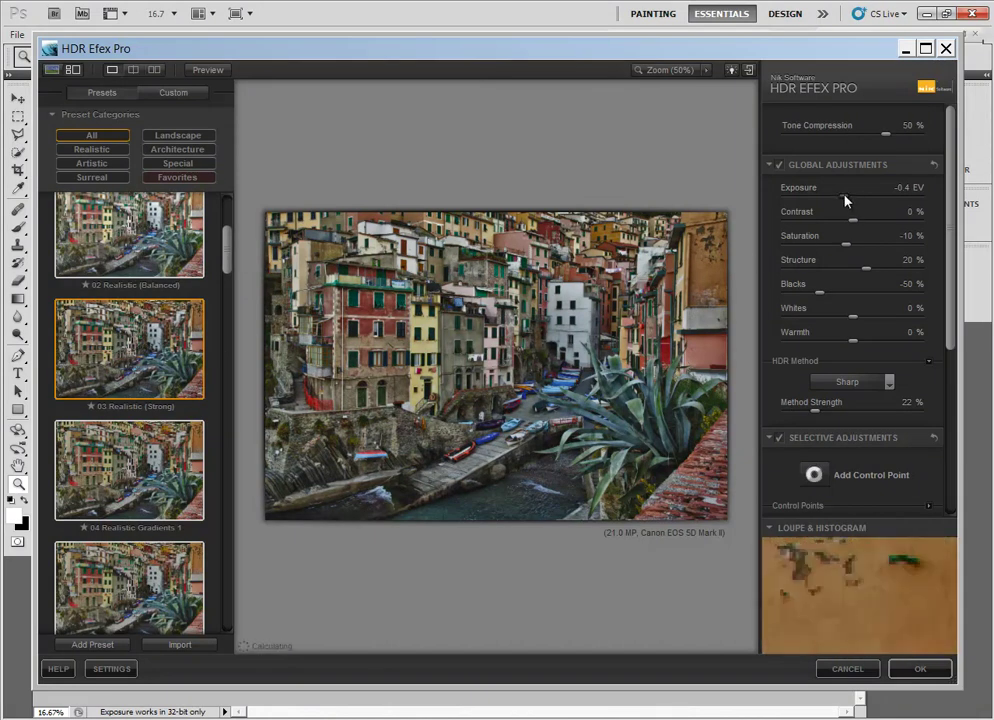
left_click_drag(845, 199, 850, 204)
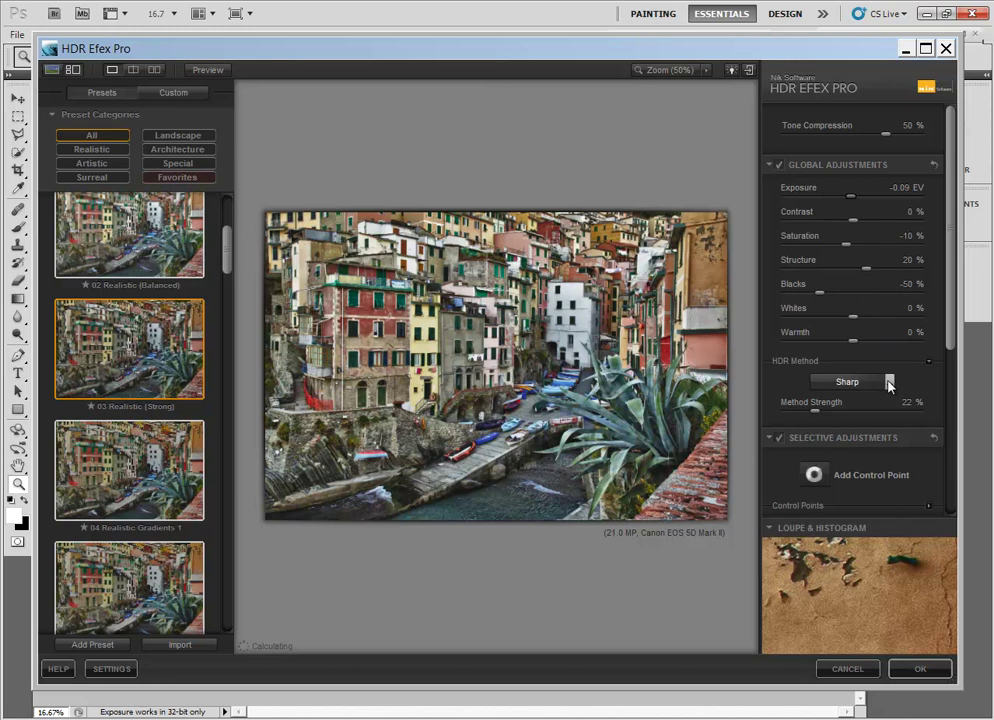
left_click(889, 382)
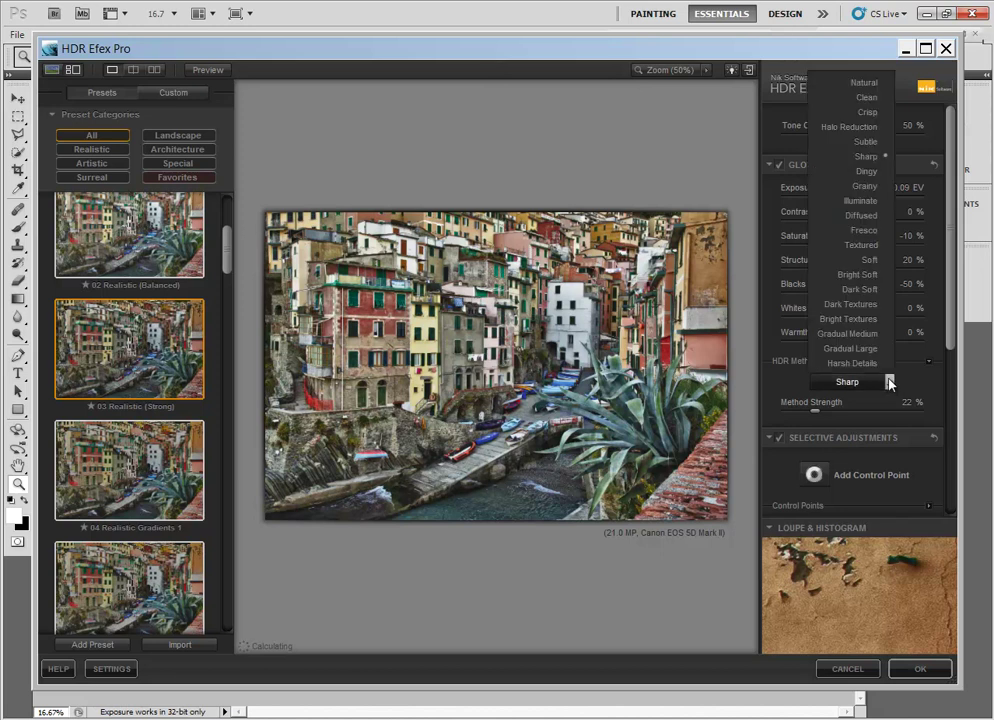
left_click(866, 186)
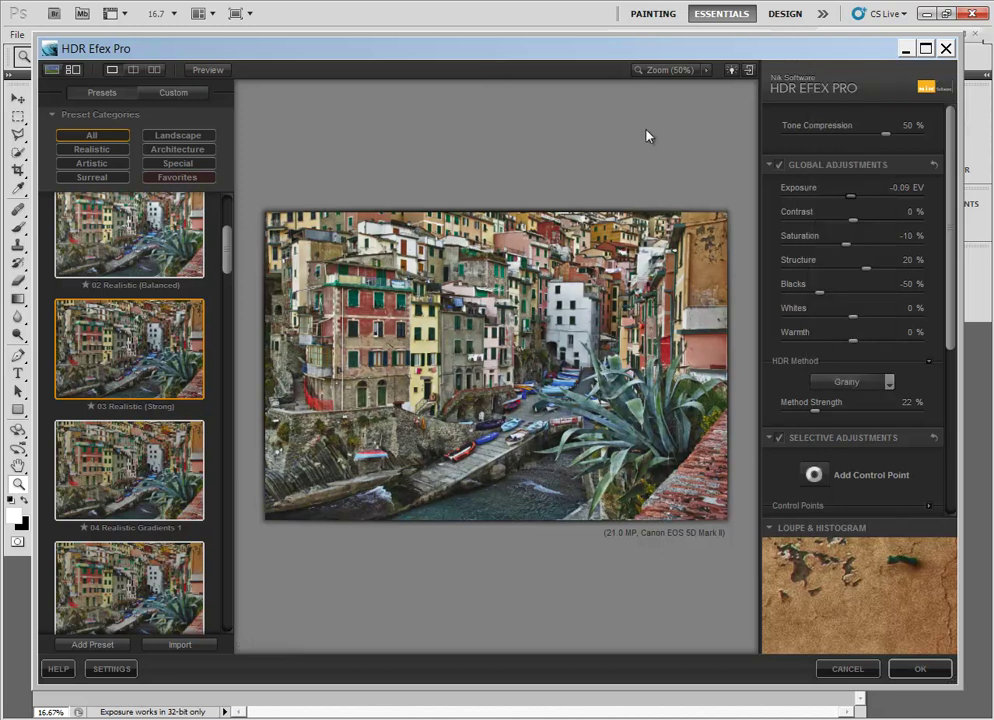
Inspect the preview at 100%, switch the HDR method to Crisp, then fit the photo.
left_click(705, 70)
left_click(743, 118)
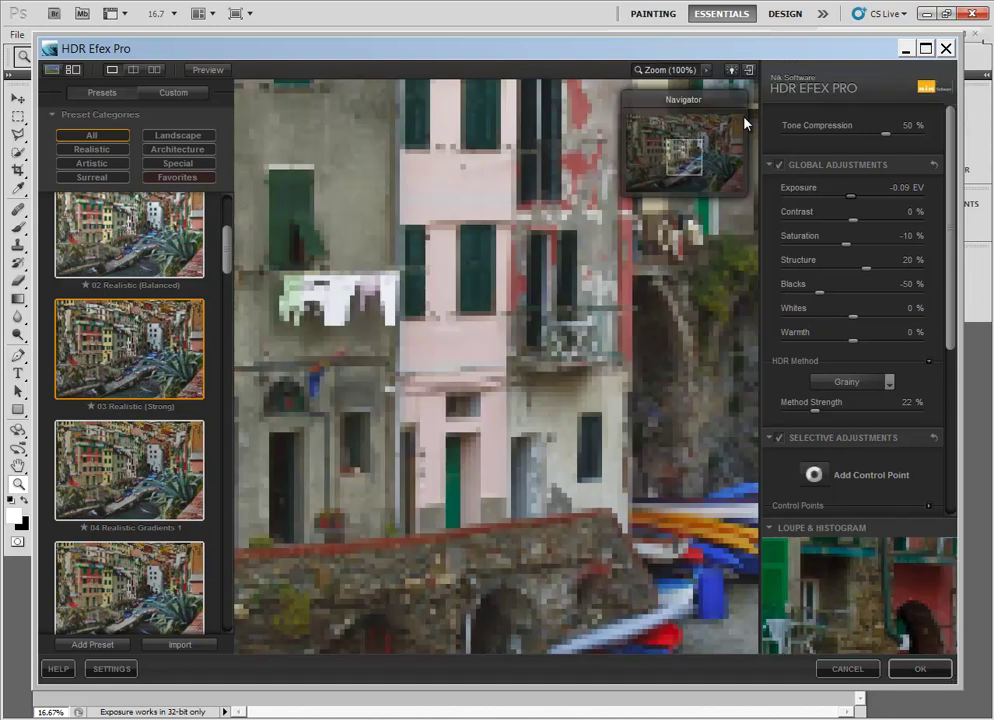
left_click(720, 170)
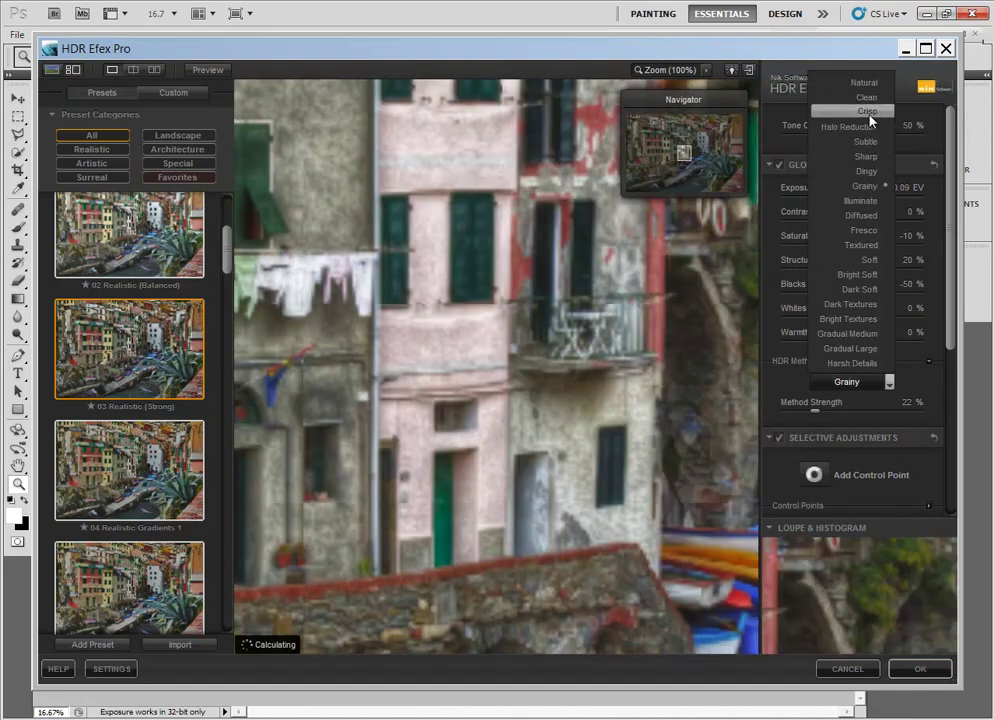
left_click(867, 112)
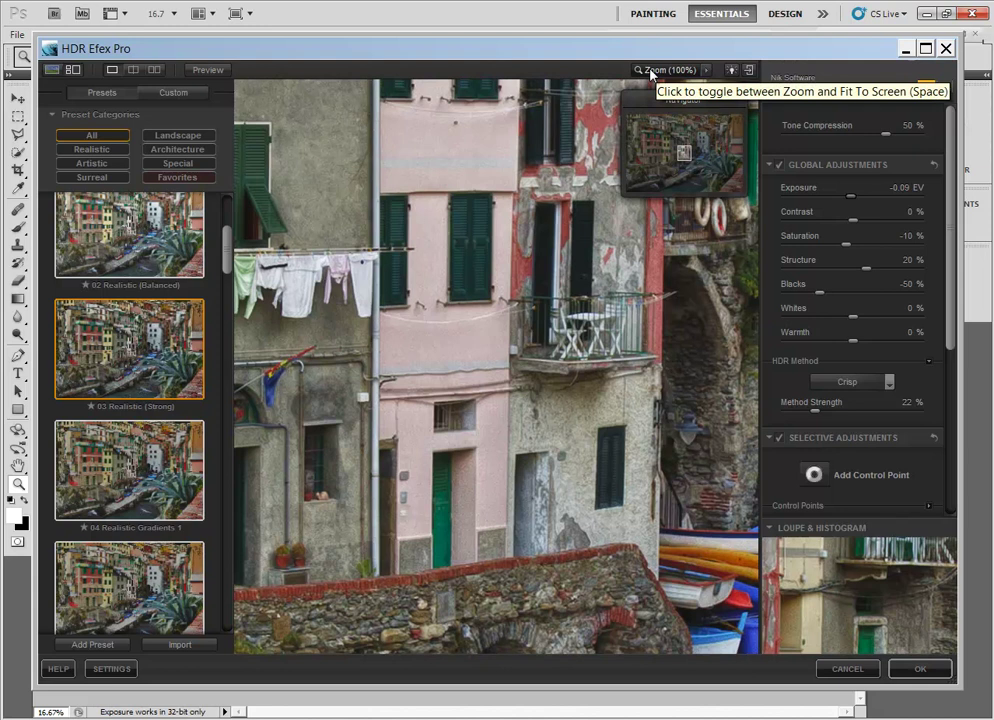
left_click(651, 72)
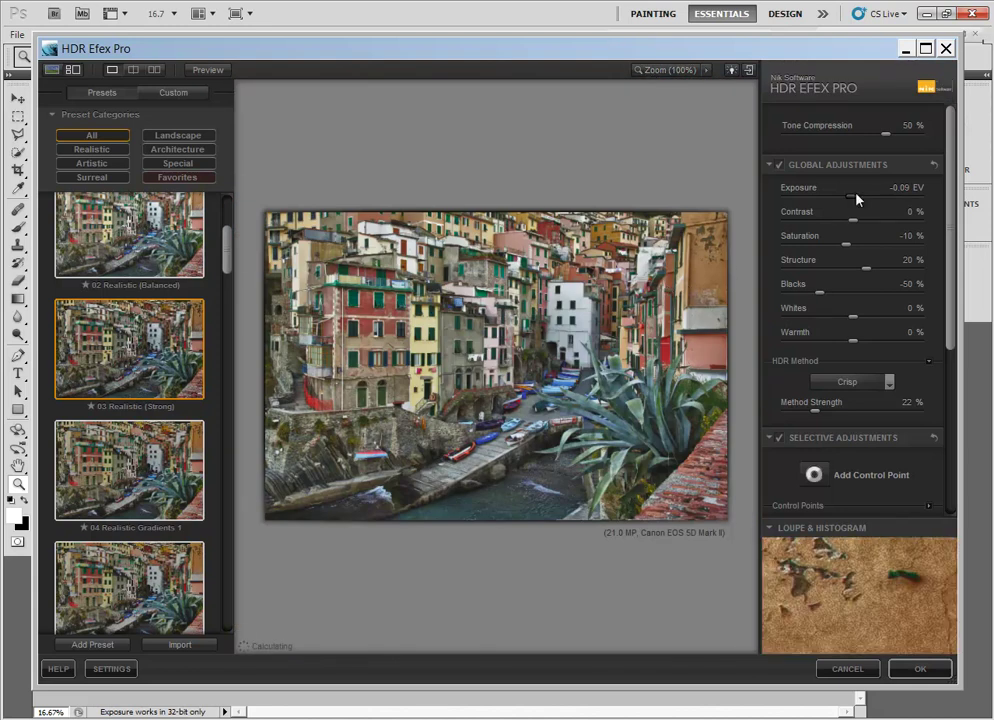
Set Exposure 0.12 EV, Blacks -38%, Warmth 25%, Structure 32%, and apply the HDR look.
left_click_drag(857, 199, 864, 199)
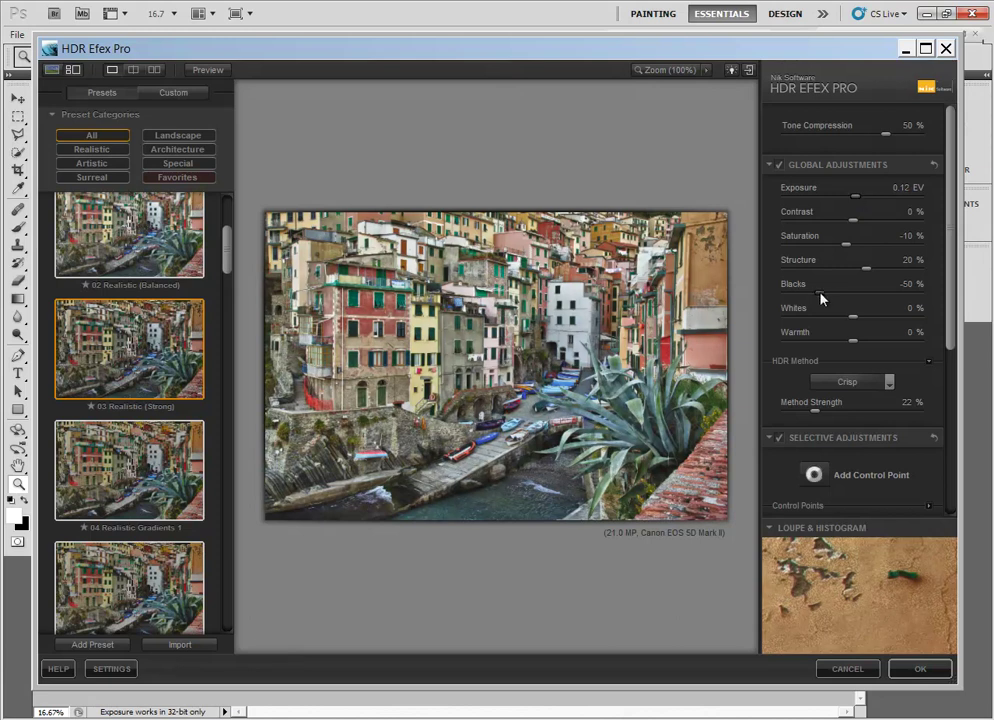
left_click_drag(820, 297, 828, 295)
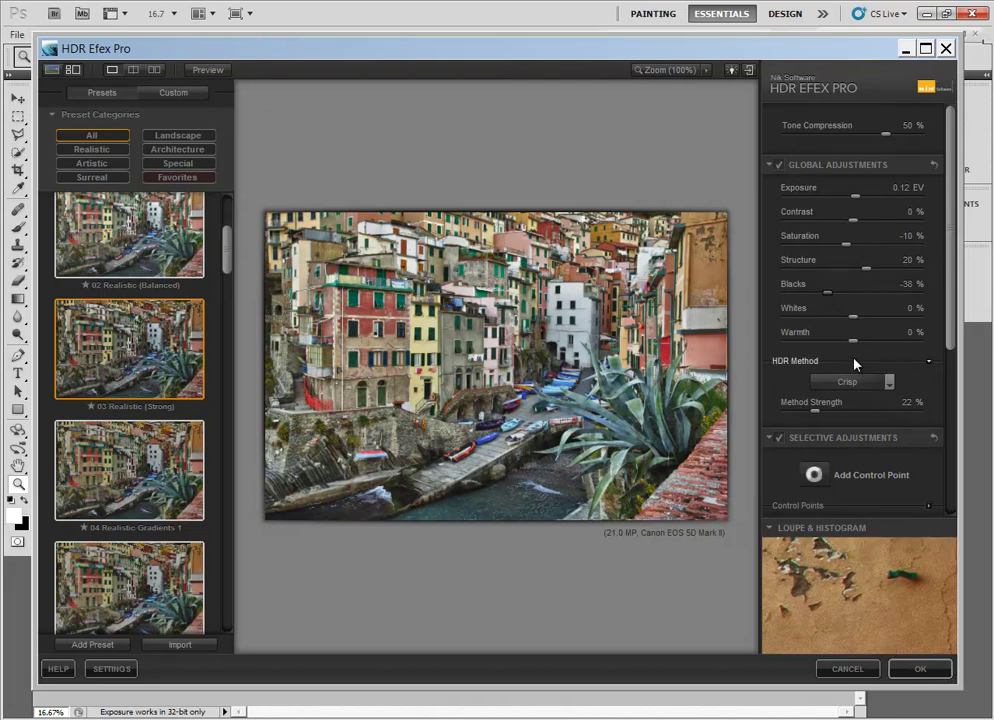
left_click_drag(857, 344, 872, 343)
left_click_drag(879, 272, 873, 272)
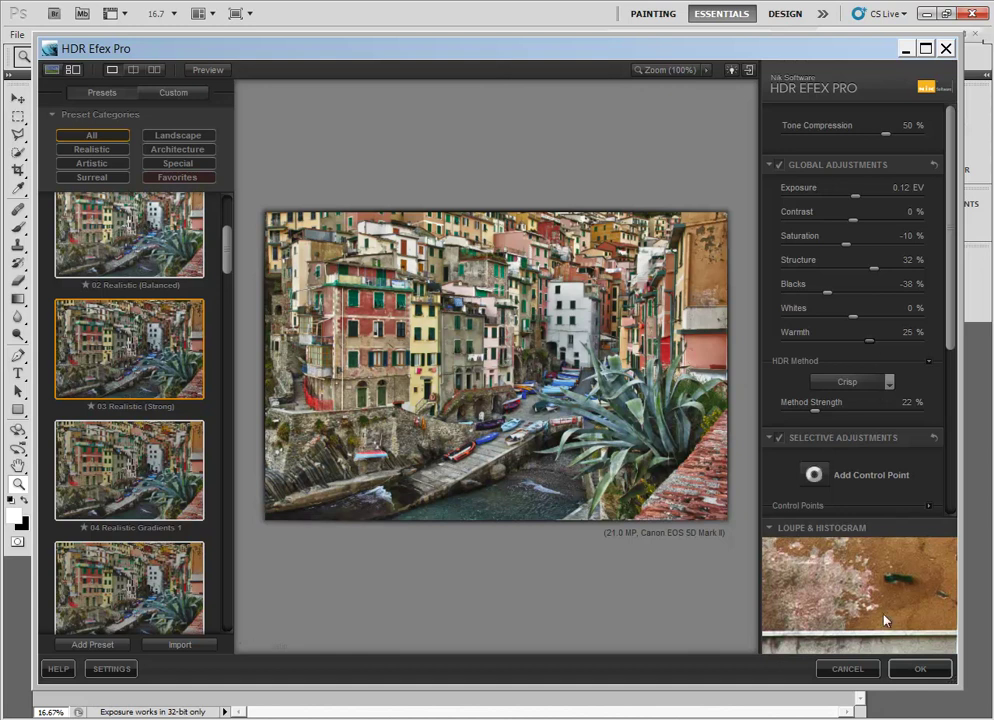
left_click(928, 672)
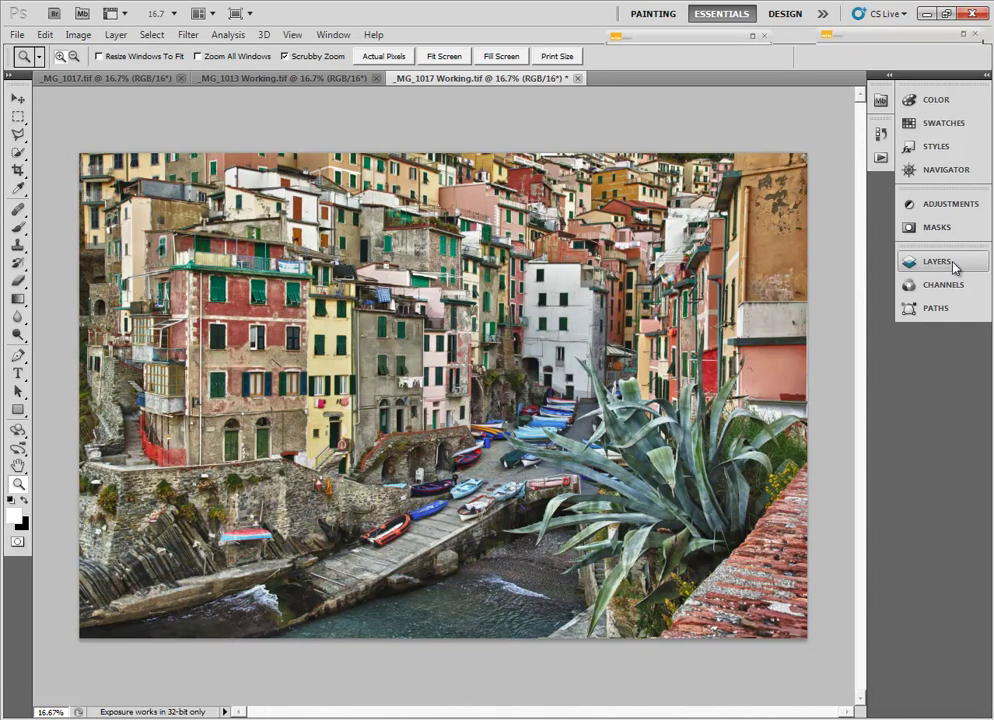
Duplicate the HDR result as a new '_MG_1017 Working copy' document.
left_click(938, 262)
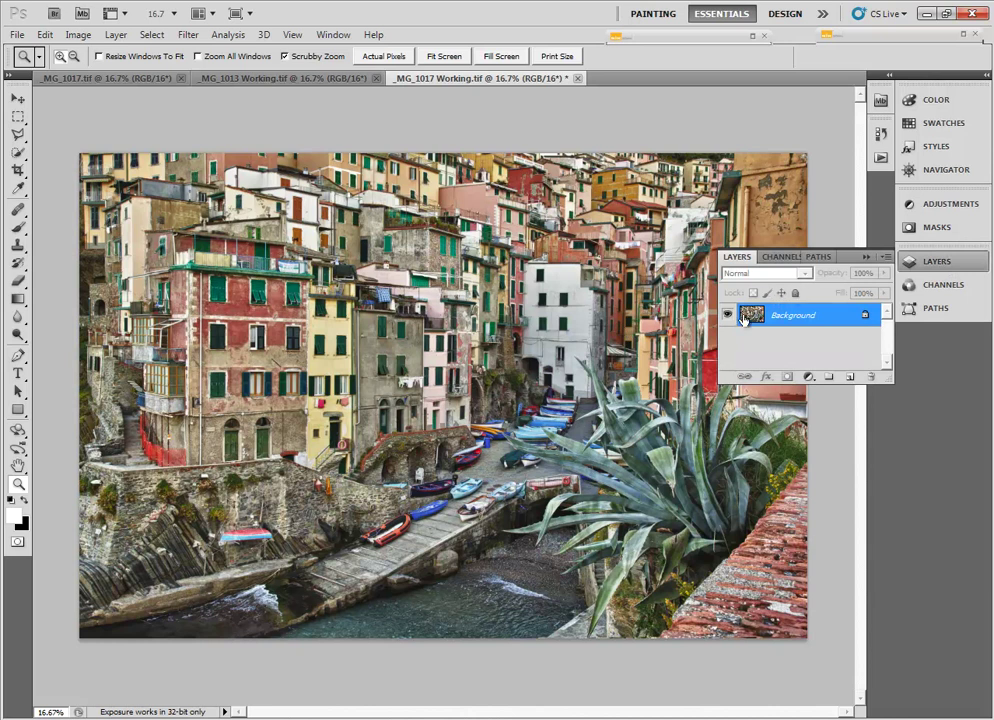
left_click(78, 34)
left_click(105, 302)
left_click(668, 134)
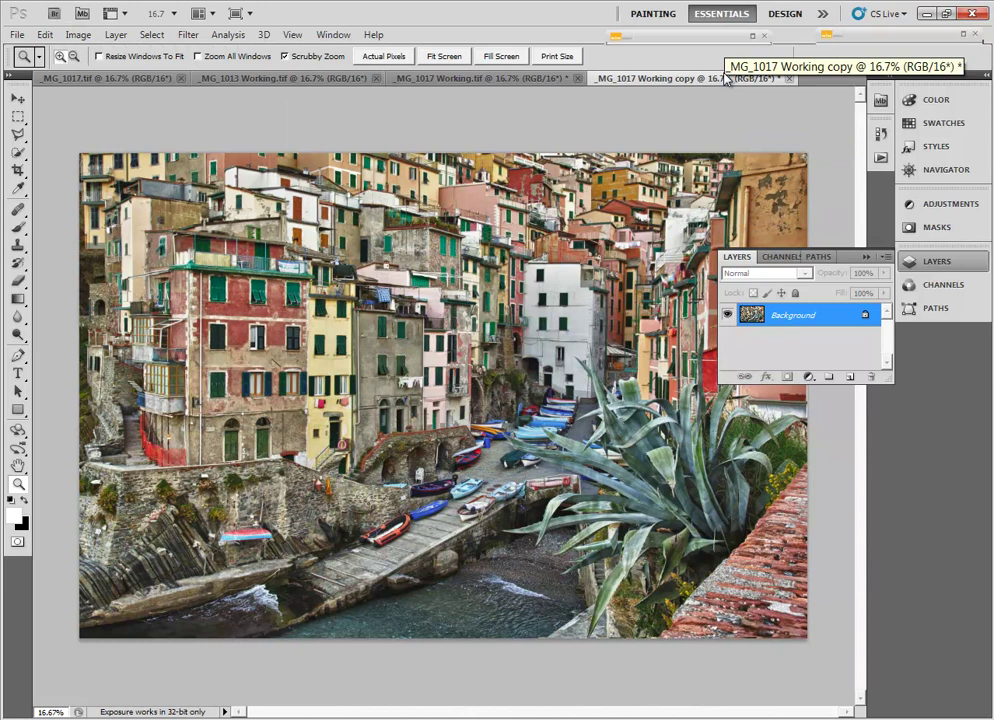
Step the _MG_1017 Working.tif document back to its pre-HDR look.
left_click(480, 80)
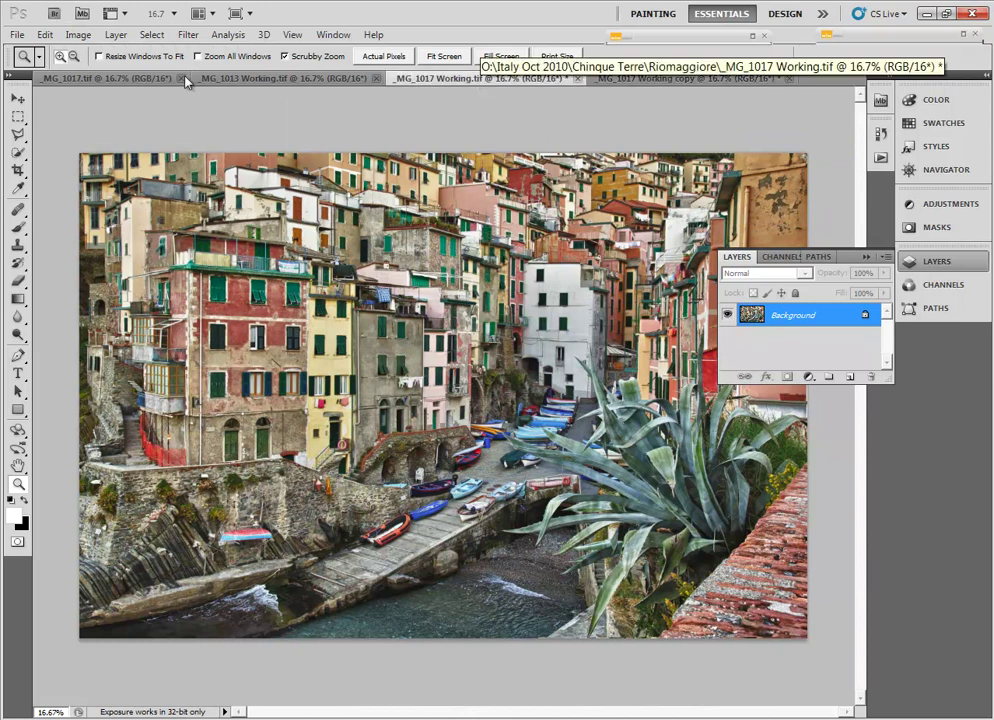
left_click(45, 34)
left_click(110, 61)
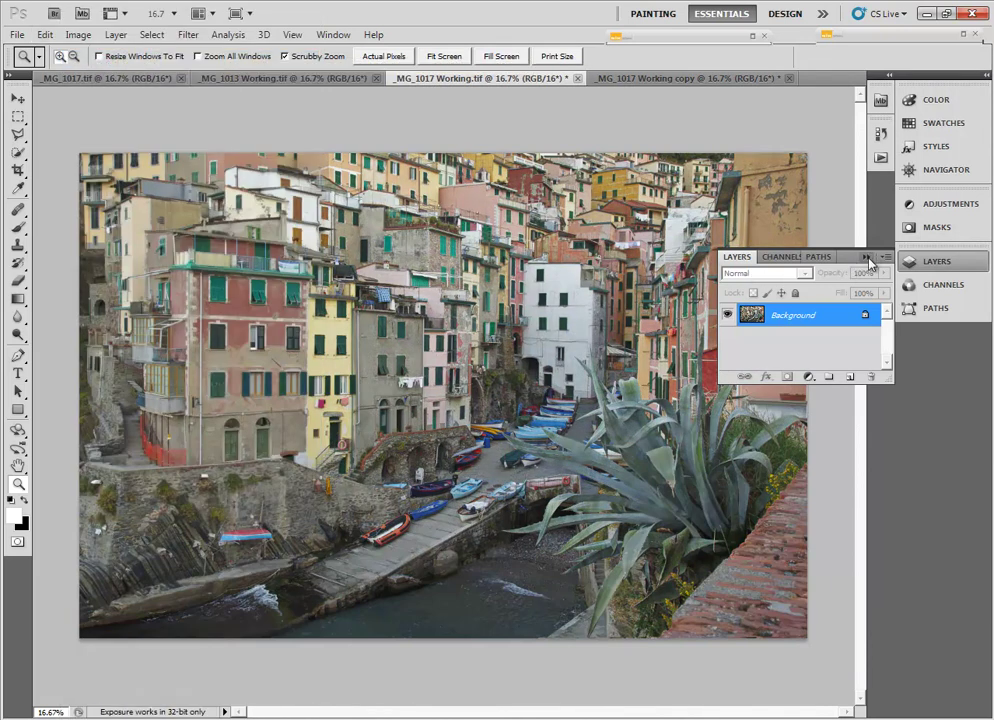
Drag the HDR copy onto the original as Layer 1, then close the copy without saving.
left_click_drag(710, 78, 665, 335)
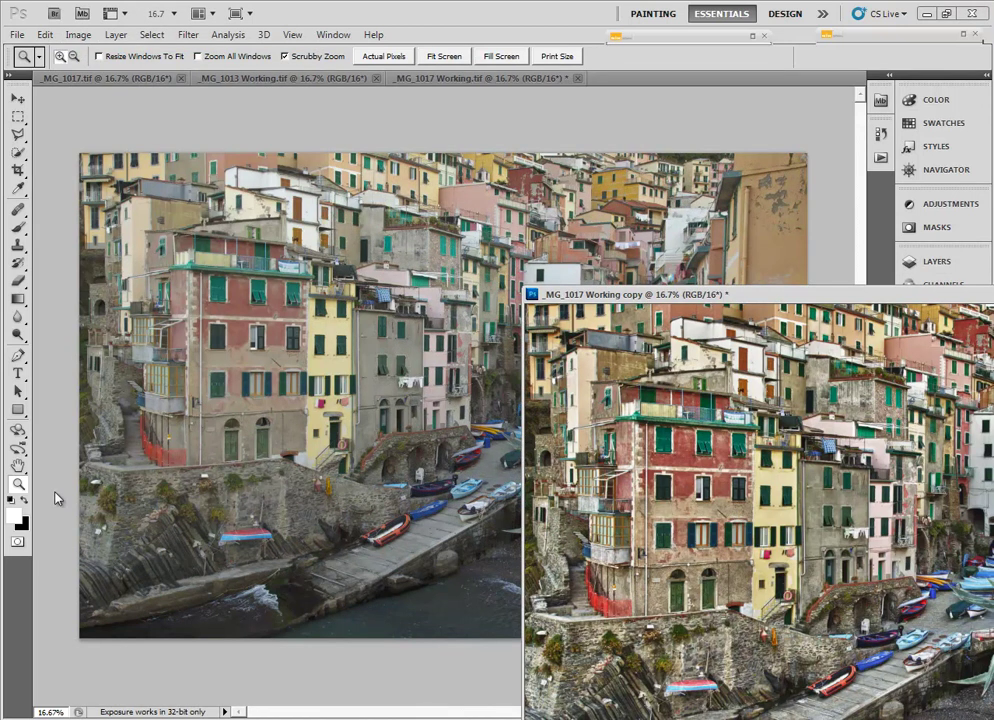
left_click(20, 101)
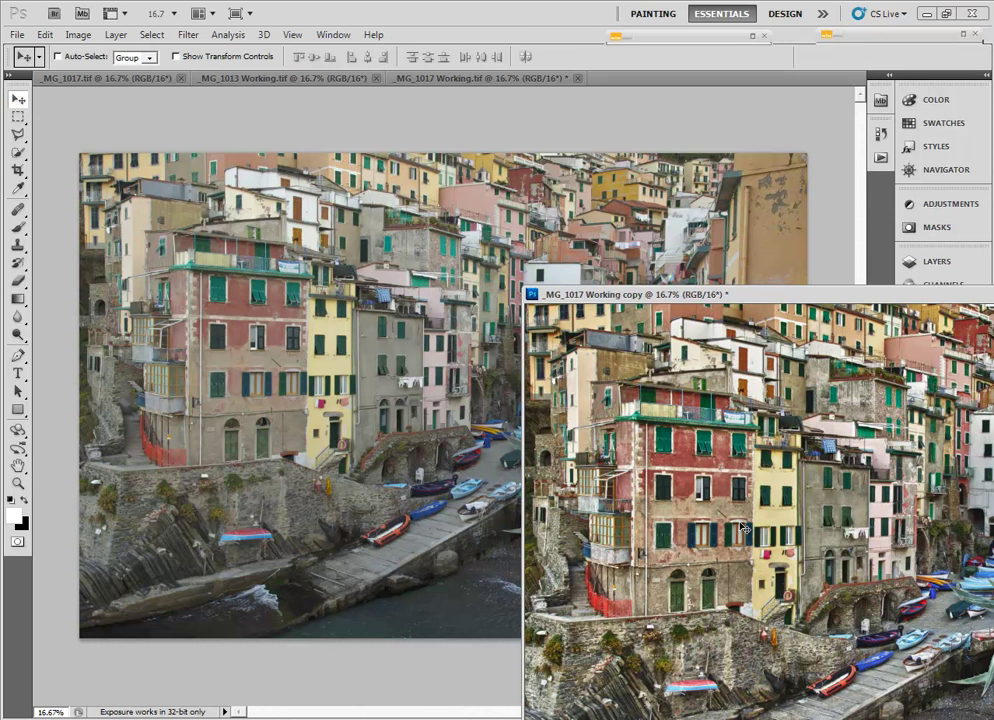
left_click_drag(815, 535, 375, 366)
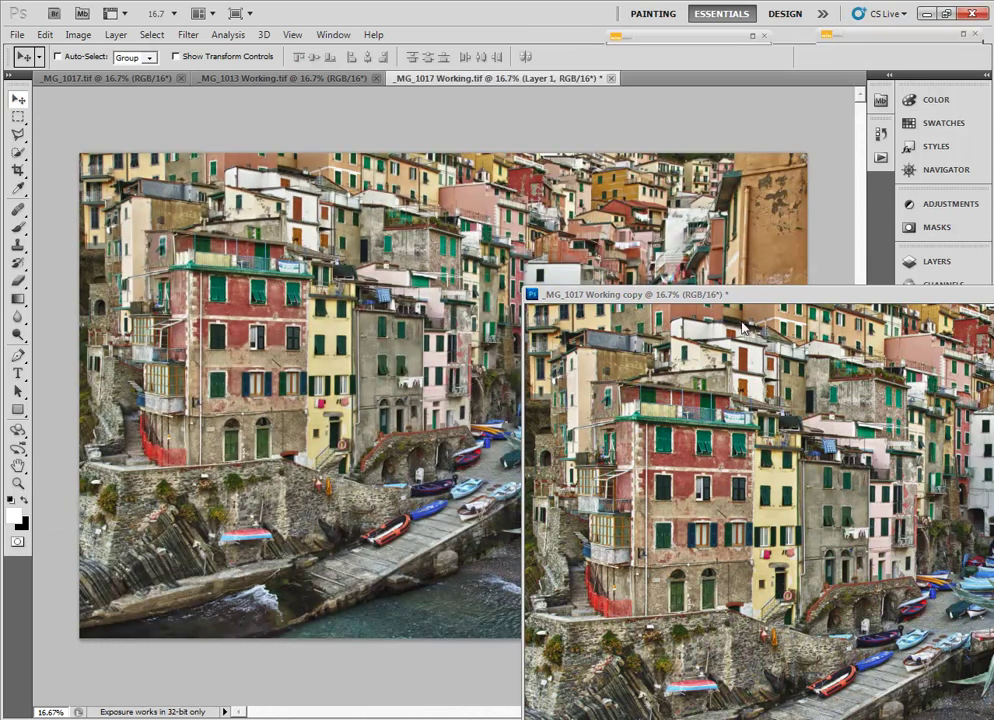
left_click_drag(862, 295, 540, 282)
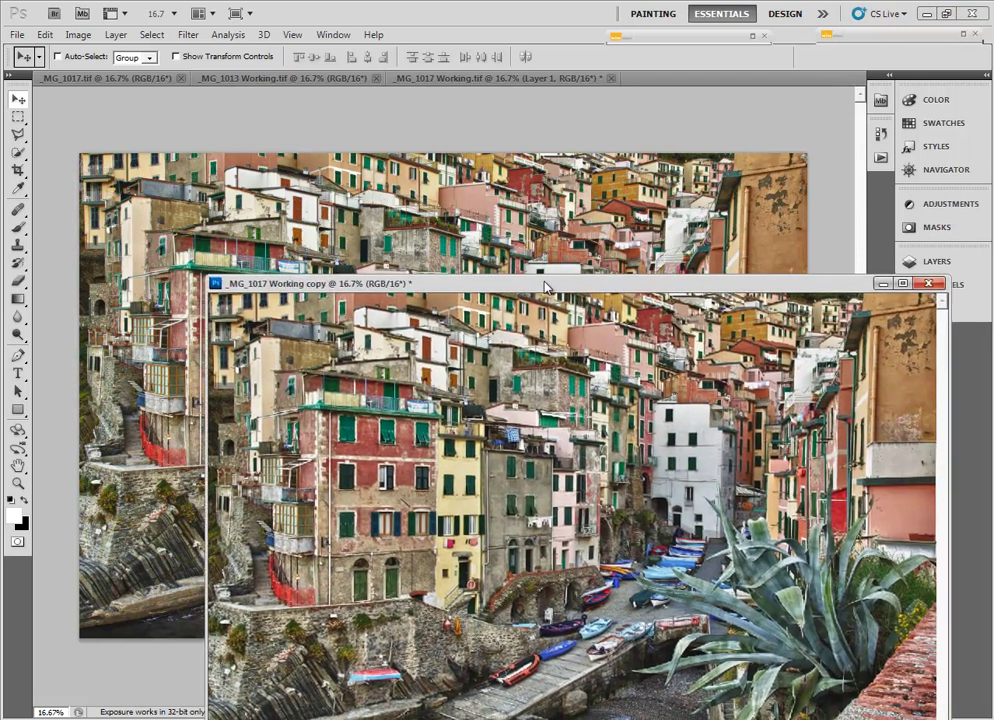
left_click(926, 284)
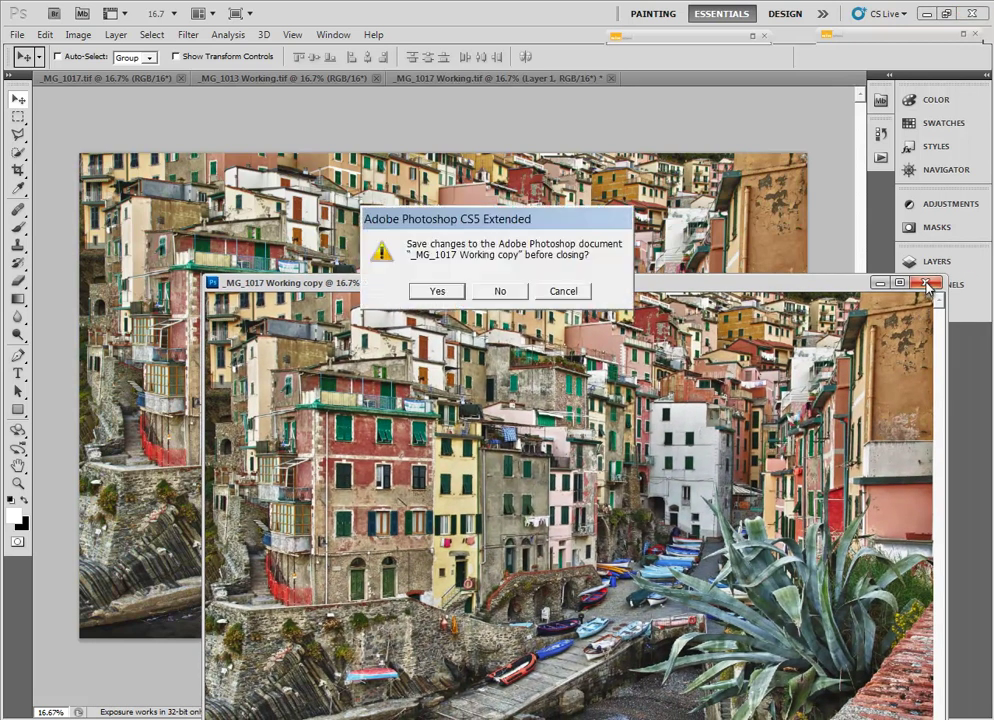
key("n")
Hide and reshow Layer 1 to compare the HDR version with the original.
left_click(936, 261)
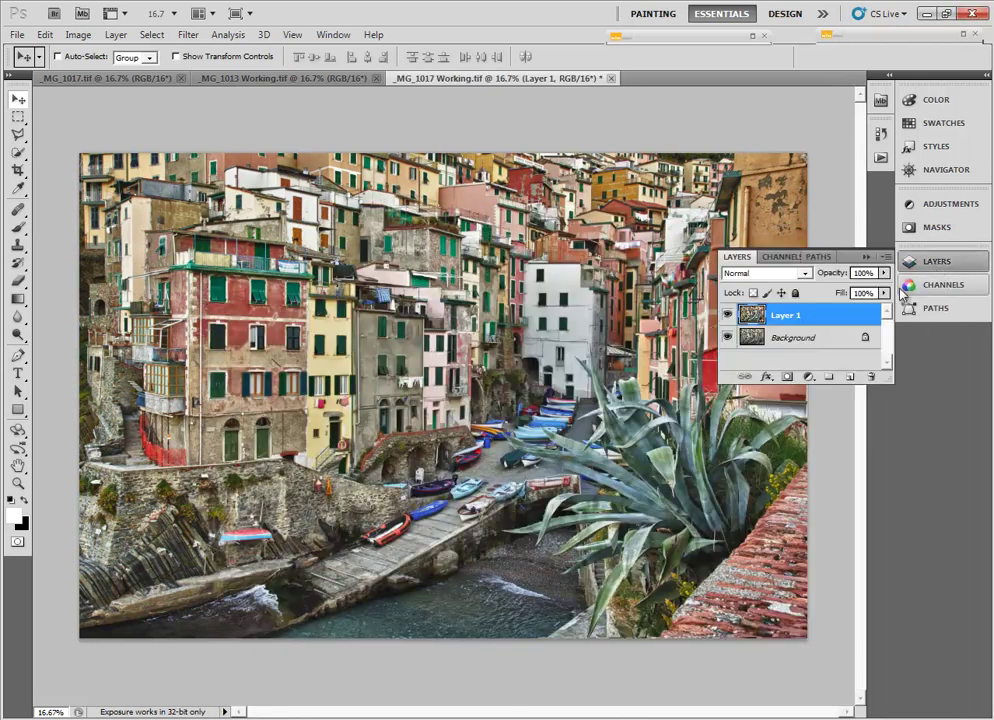
left_click(727, 315)
left_click(727, 315)
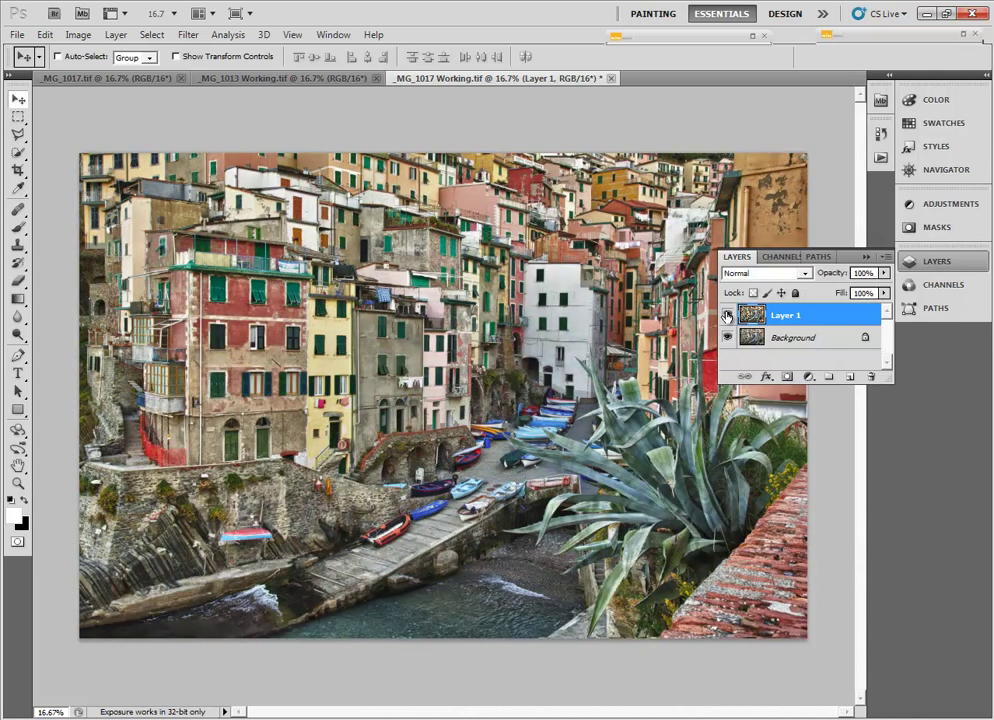
left_click(378, 246)
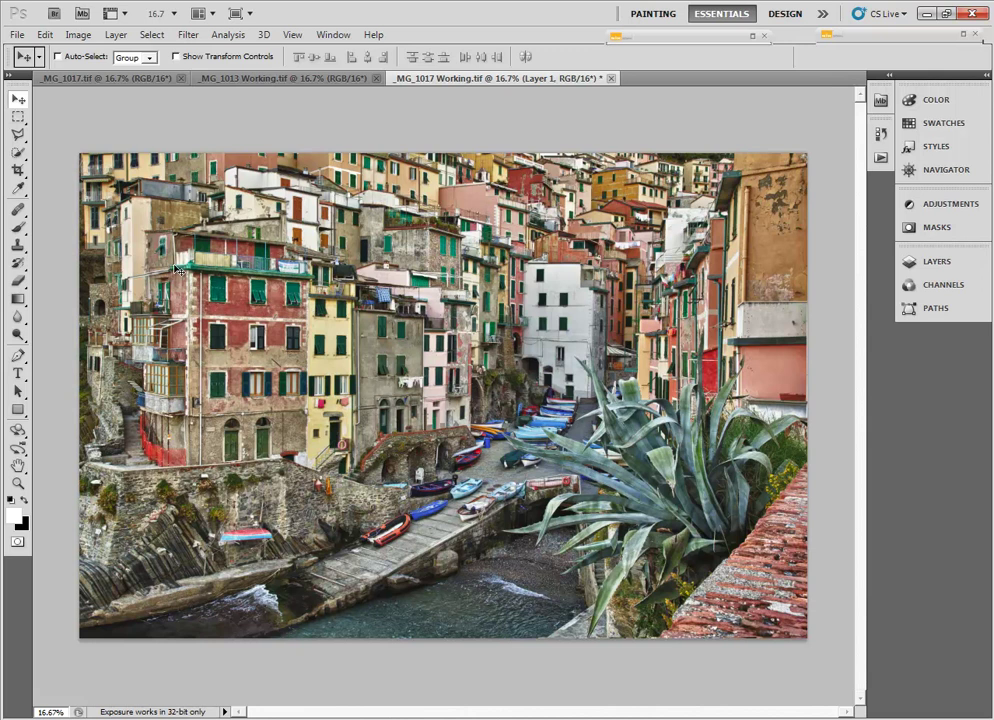
Zoom the Riomaggiore photo to Print Size.
left_click(18, 484)
right_click(369, 413)
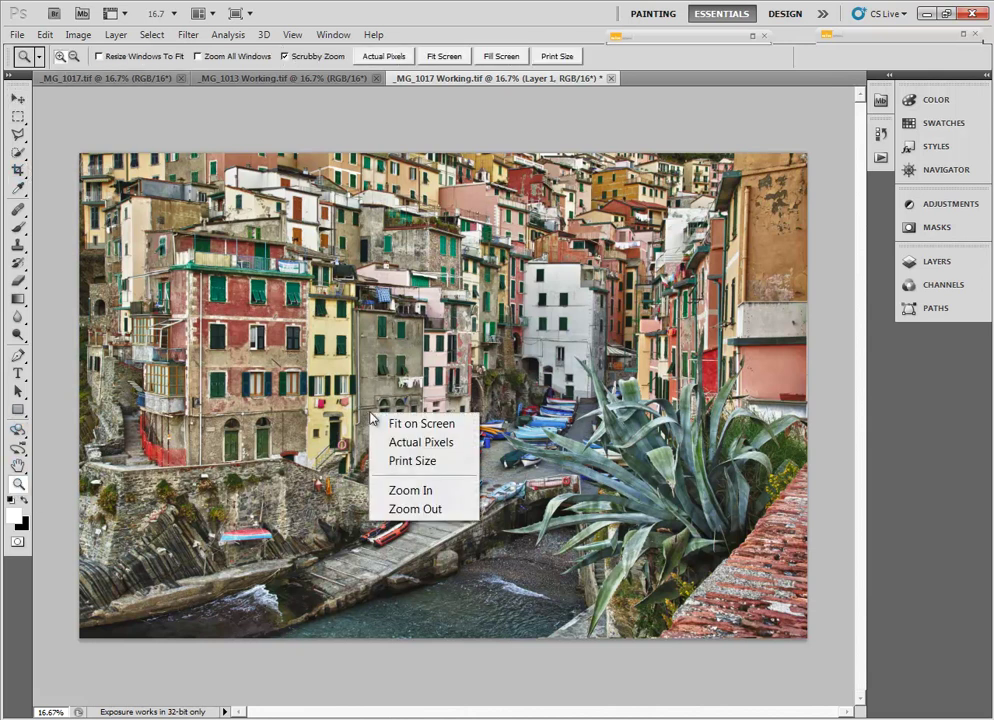
left_click(424, 463)
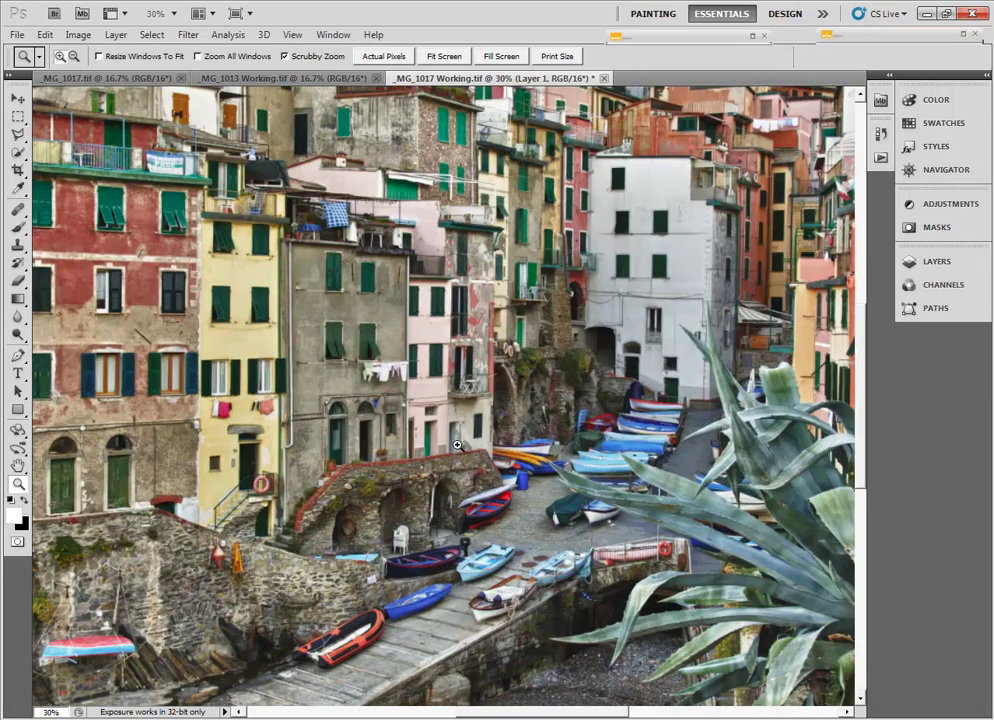
Apply Sharpener Pro 3.0's (1) RAW Presharpener filter to the HDR layer.
left_click(190, 35)
mouse_move(246, 475)
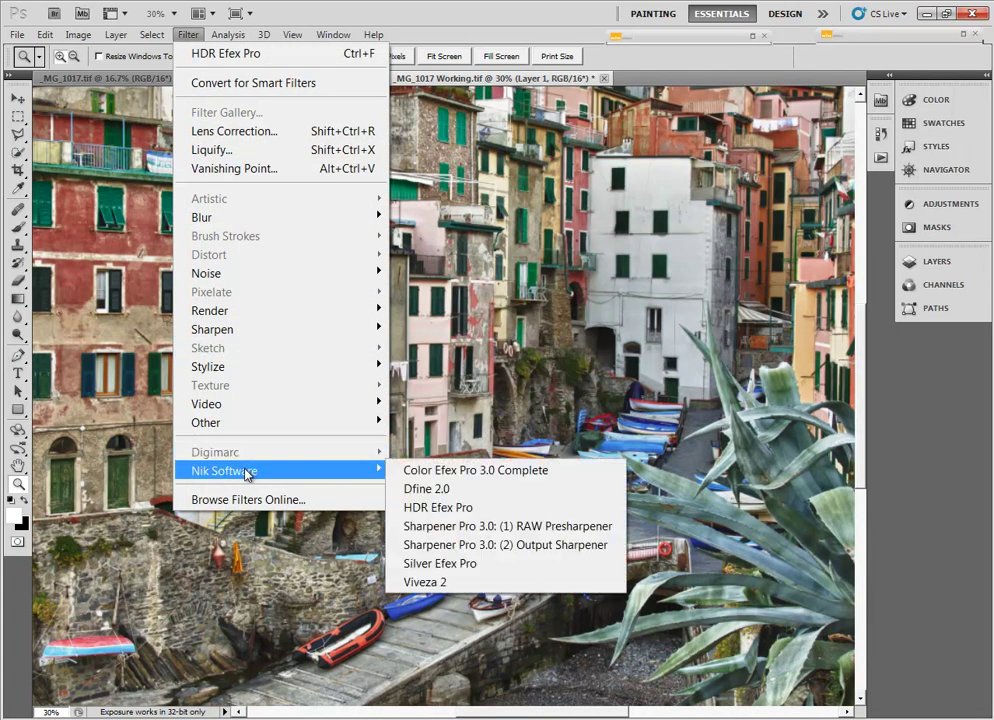
left_click(447, 527)
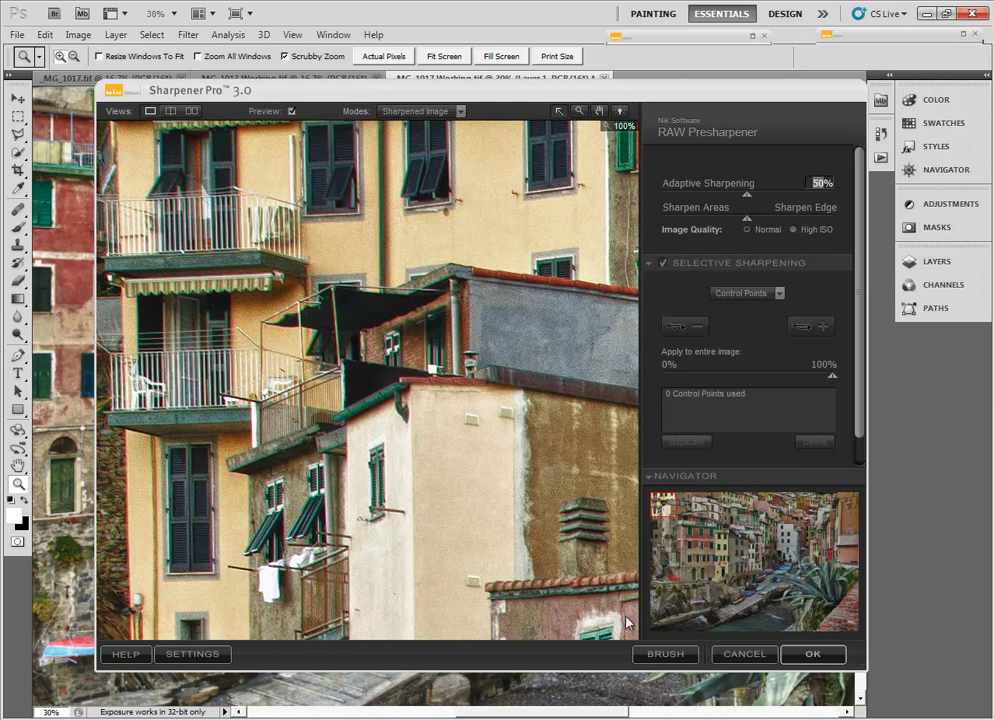
left_click(811, 656)
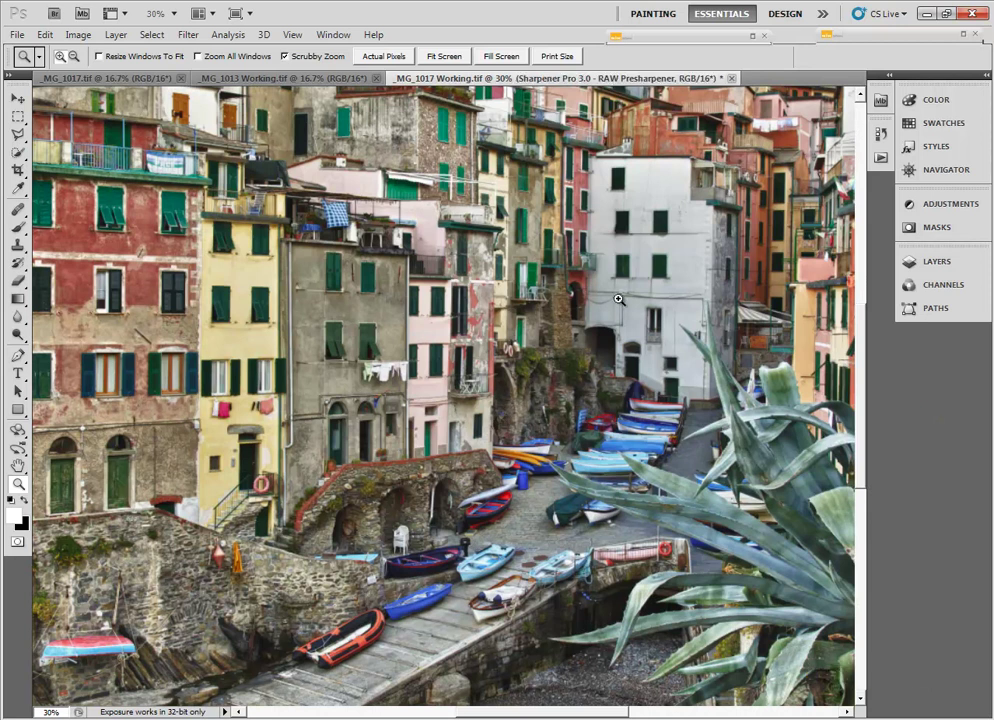
Zoom in on the white building and merge the top sharpening layers down twice.
left_click_drag(615, 290, 715, 515)
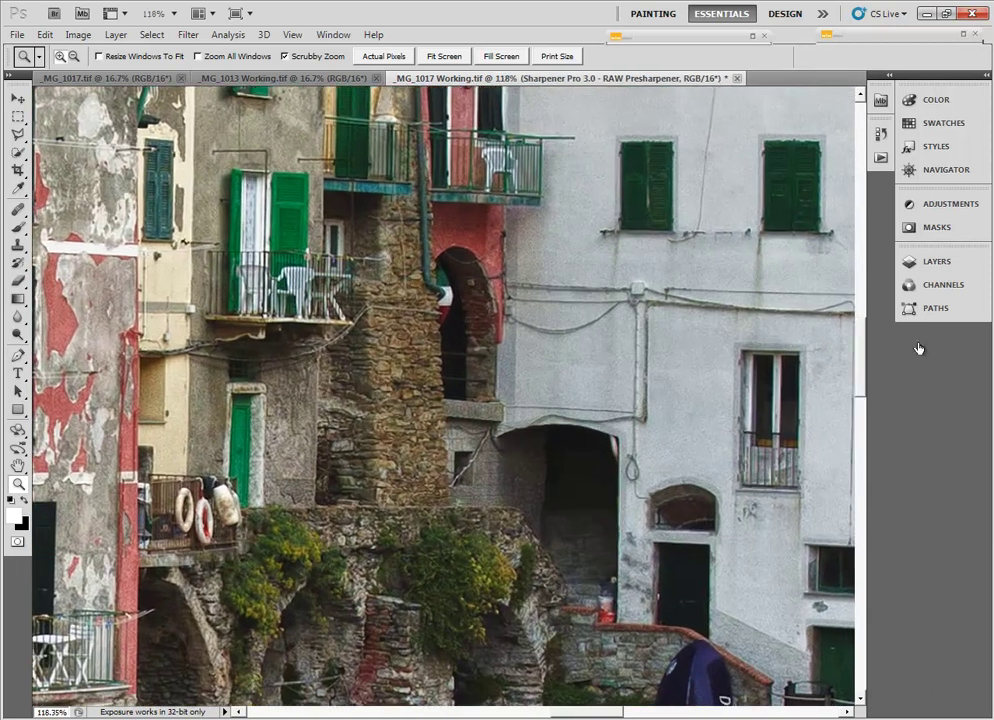
left_click(945, 262)
left_click(813, 315)
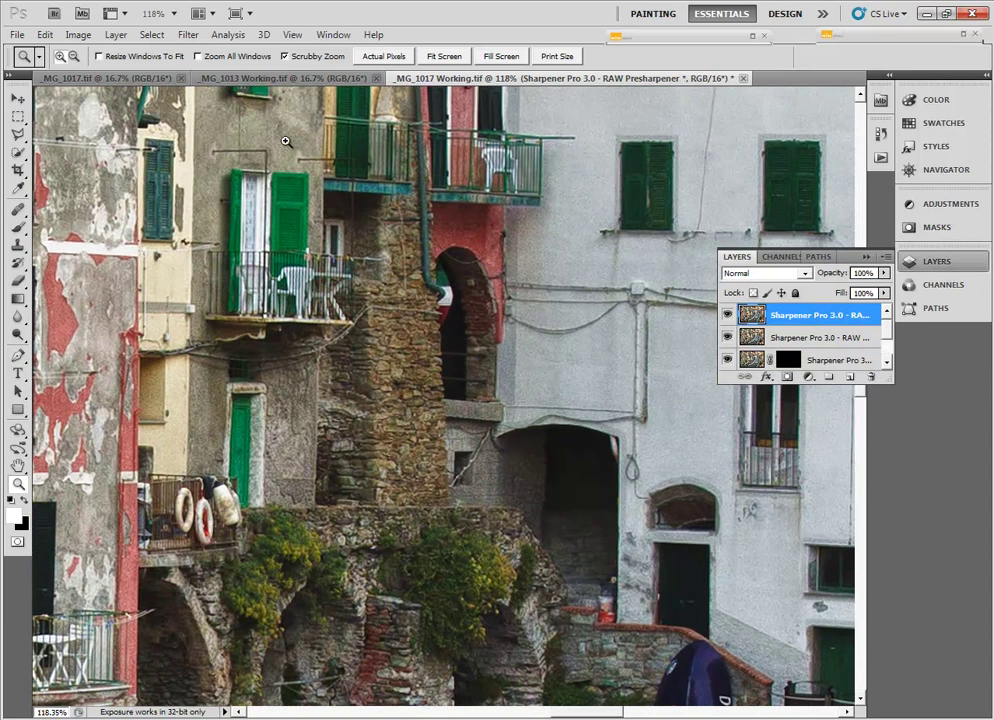
left_click(114, 36)
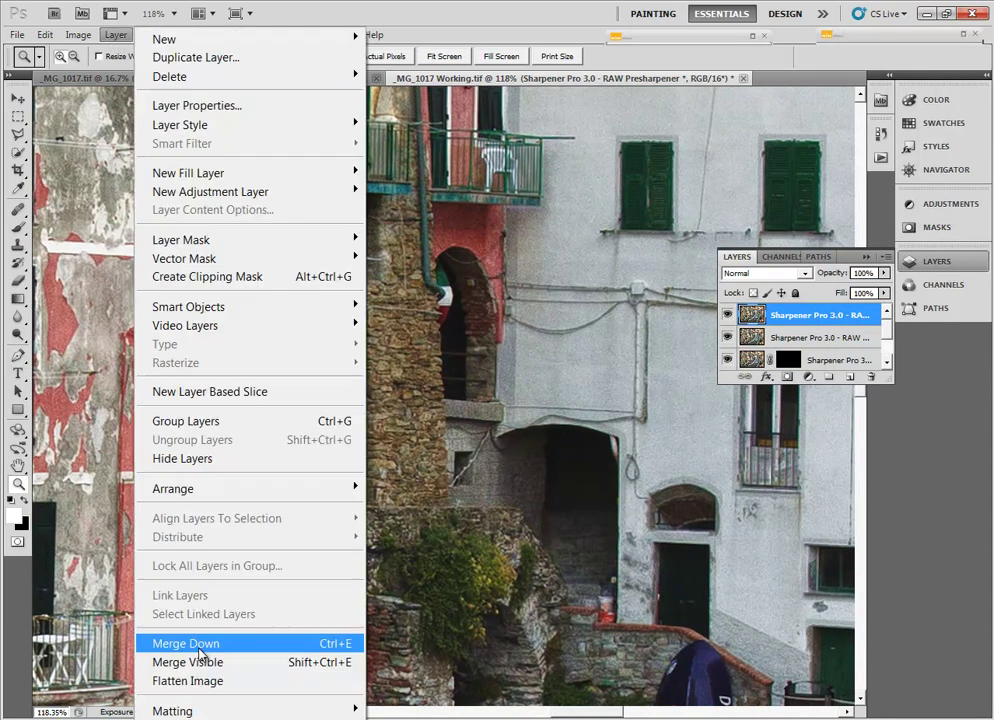
left_click(204, 641)
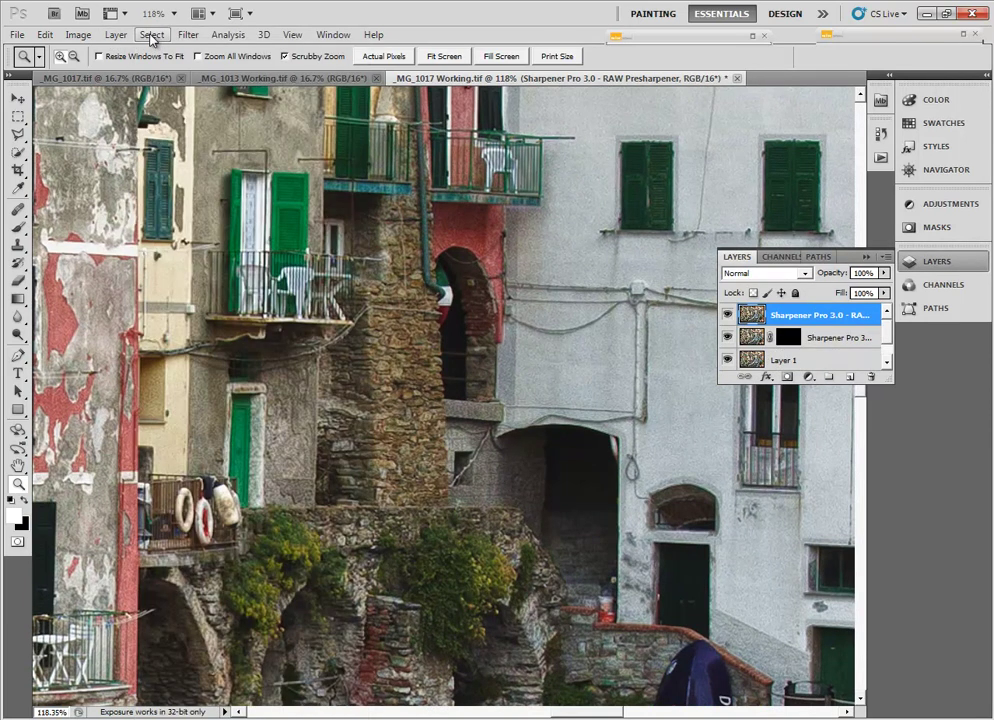
left_click(116, 36)
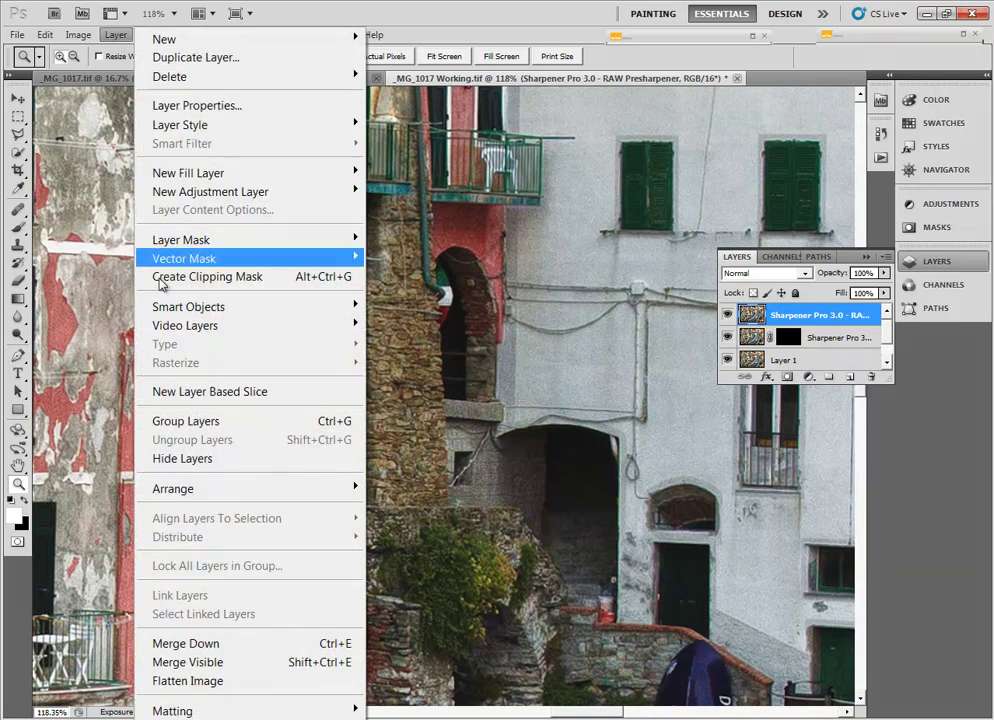
left_click(165, 644)
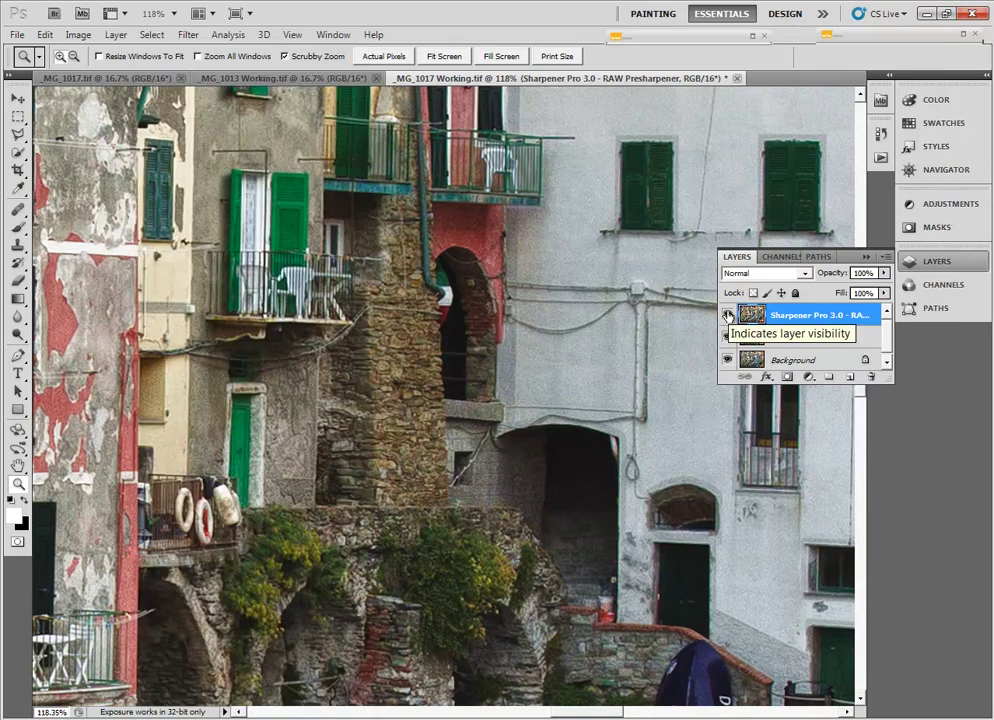
Merge the sharpening result into Layer 1, fit the image on screen, and toggle Layer 1 to compare before and after.
left_click(727, 315)
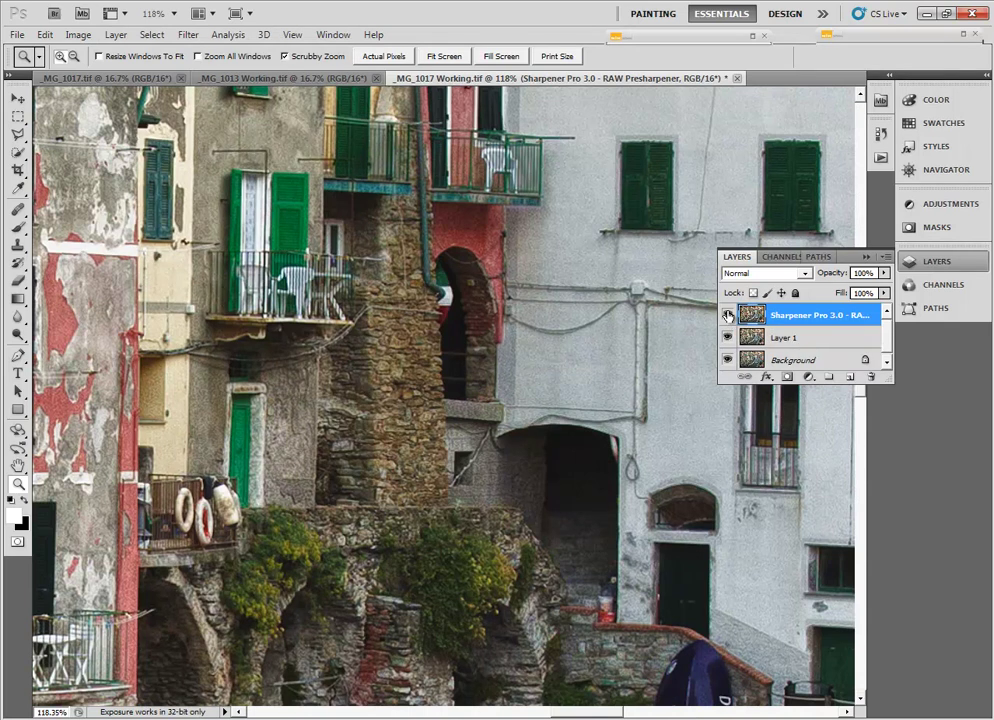
left_click(727, 315)
left_click(884, 258)
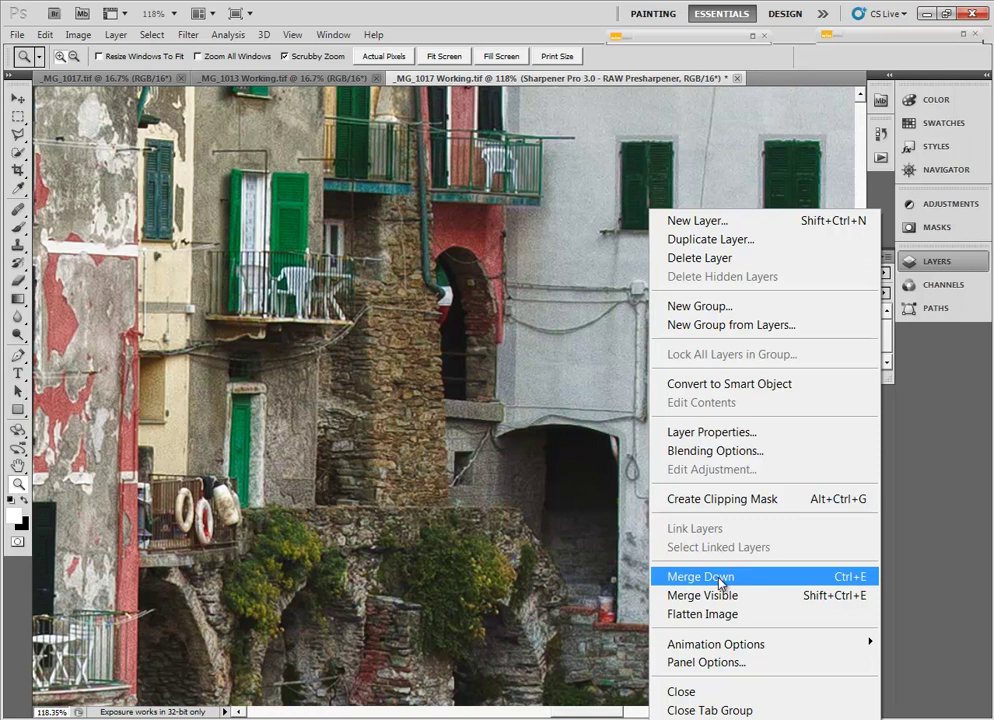
left_click(720, 580)
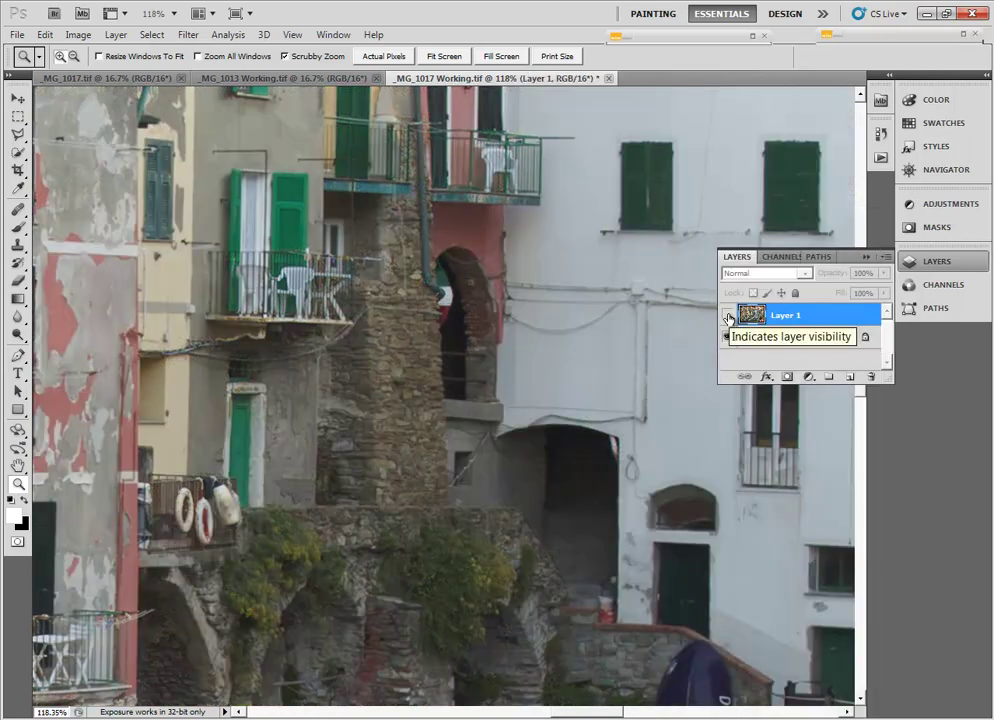
left_click(728, 316)
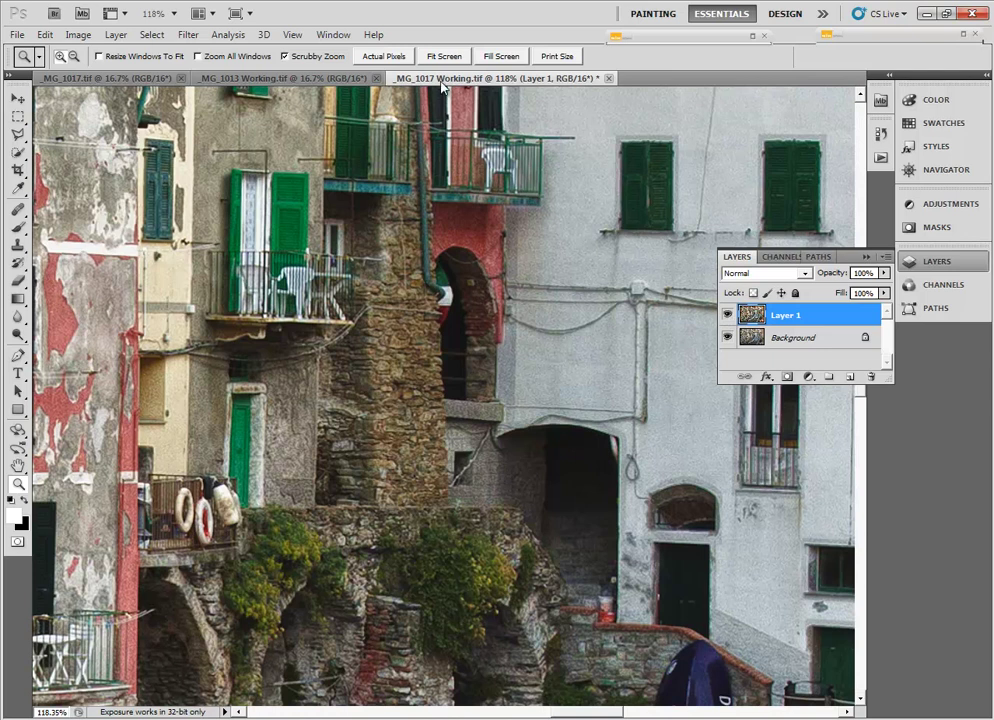
key("ctrl+0")
left_click(728, 316)
left_click(727, 316)
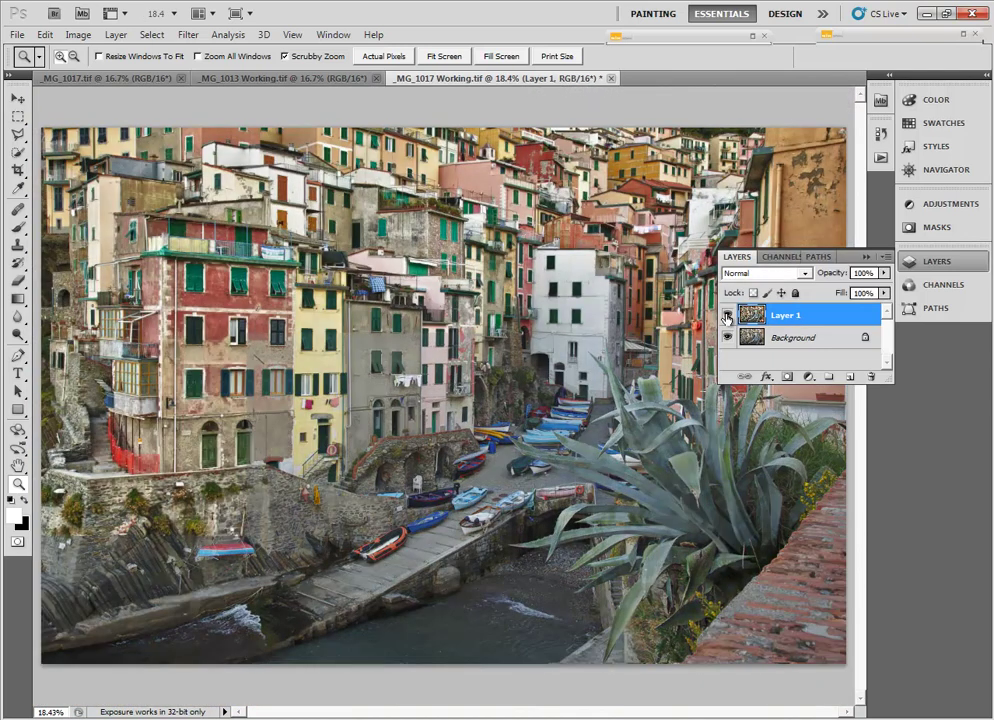
Flatten the image and launch Color Efex Pro 3.0 Complete from the Nik Software filters.
left_click(883, 262)
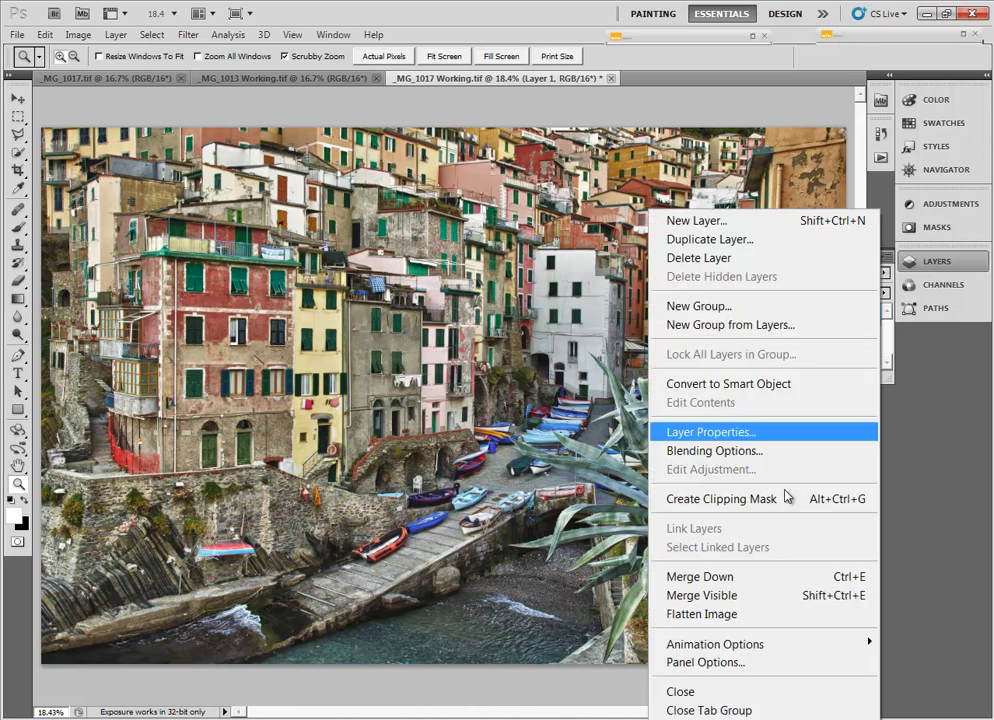
left_click(716, 614)
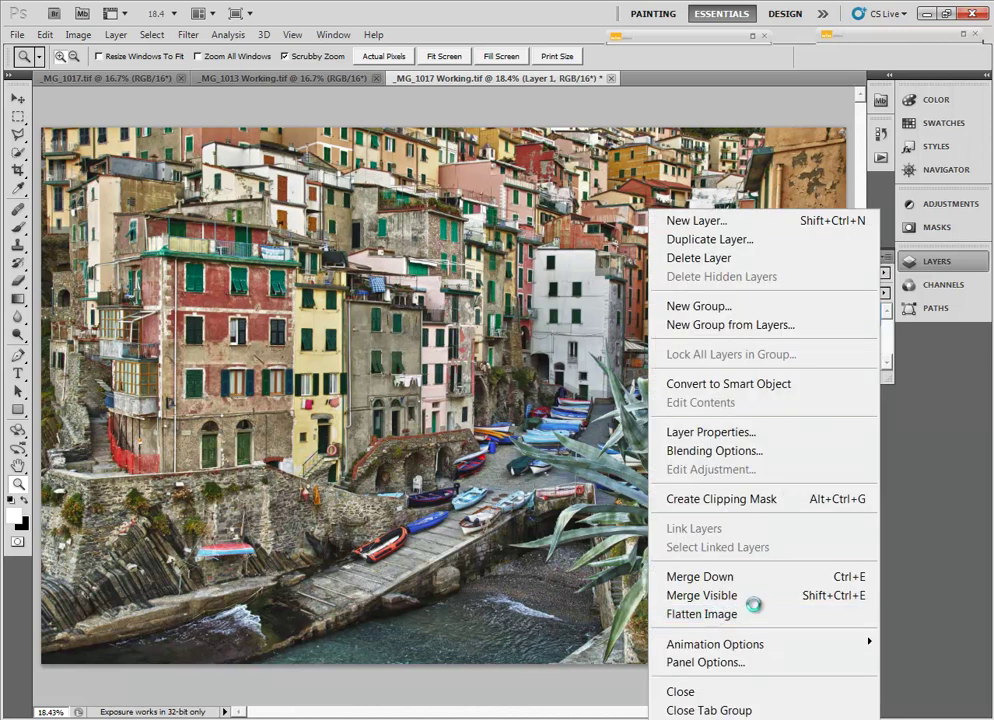
left_click(190, 36)
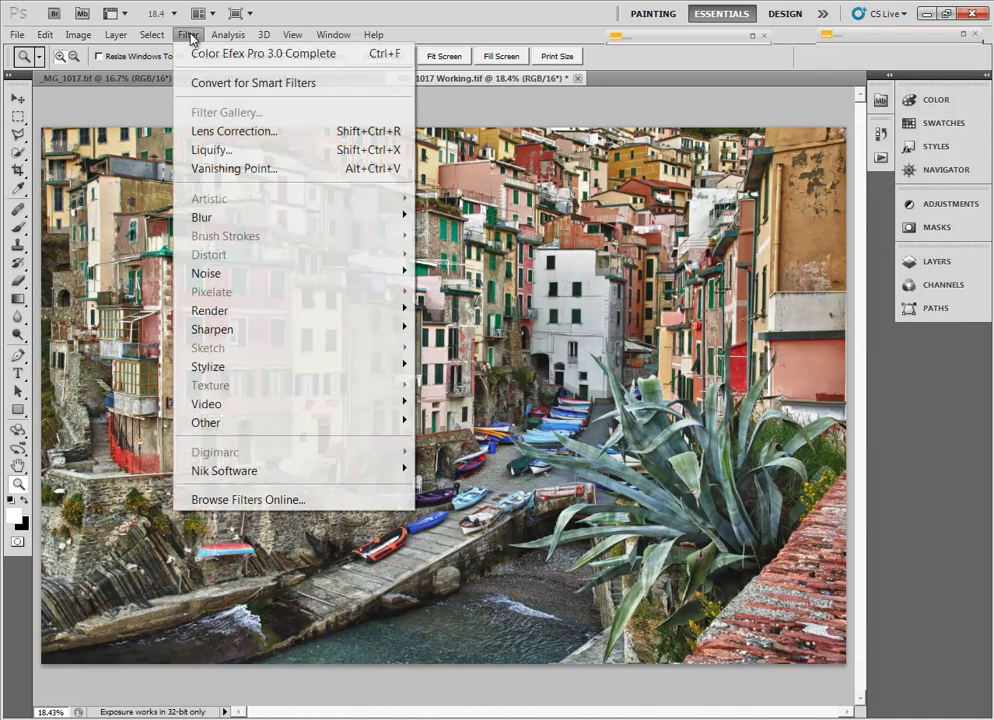
mouse_move(282, 478)
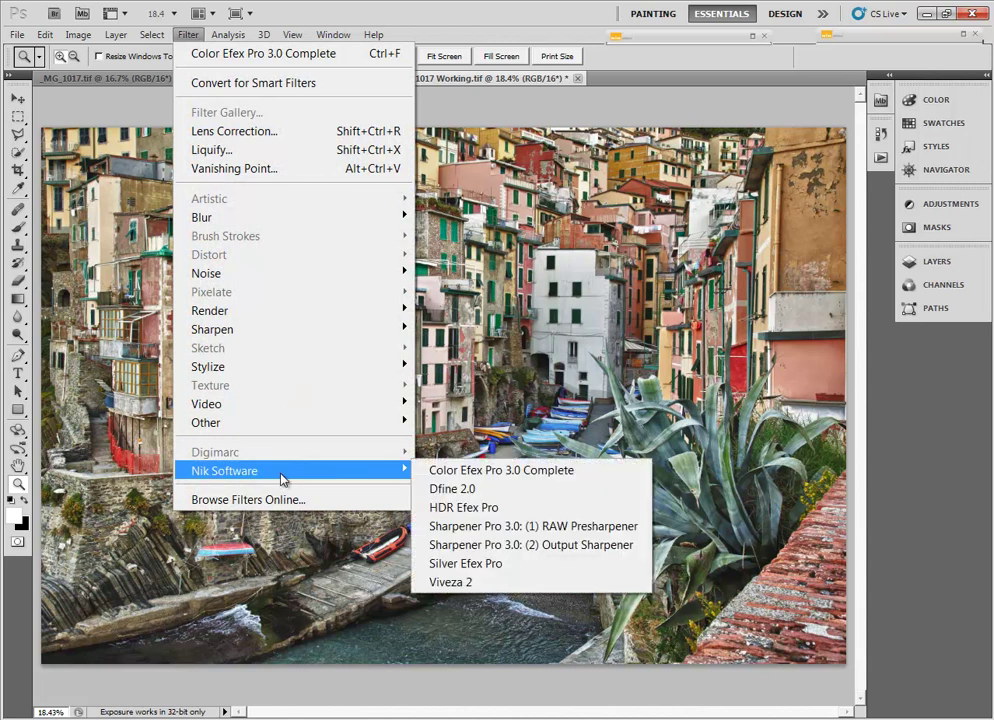
left_click(445, 474)
Pick Tonal Contrast in Color Efex Pro with Preview on and apply it.
left_click_drag(265, 553, 268, 643)
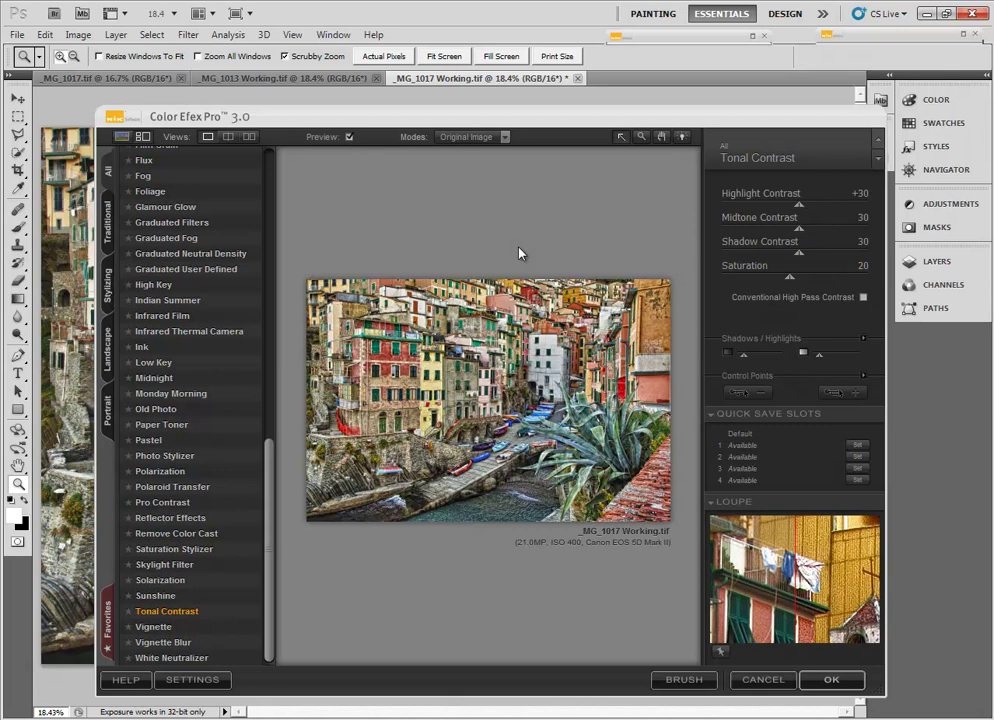
left_click(349, 137)
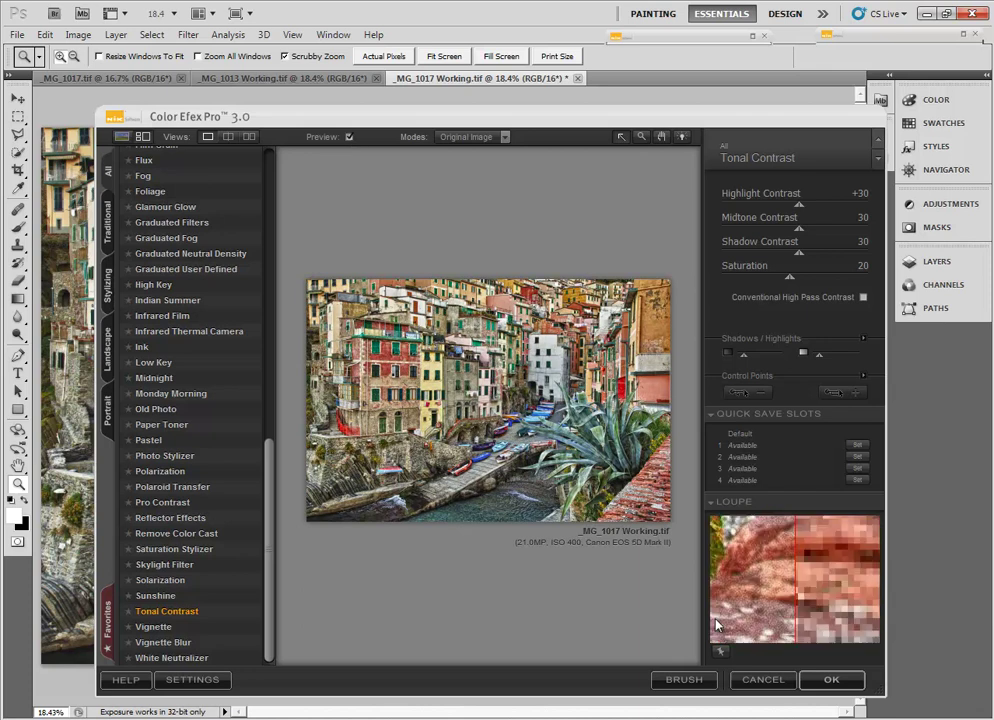
left_click(826, 681)
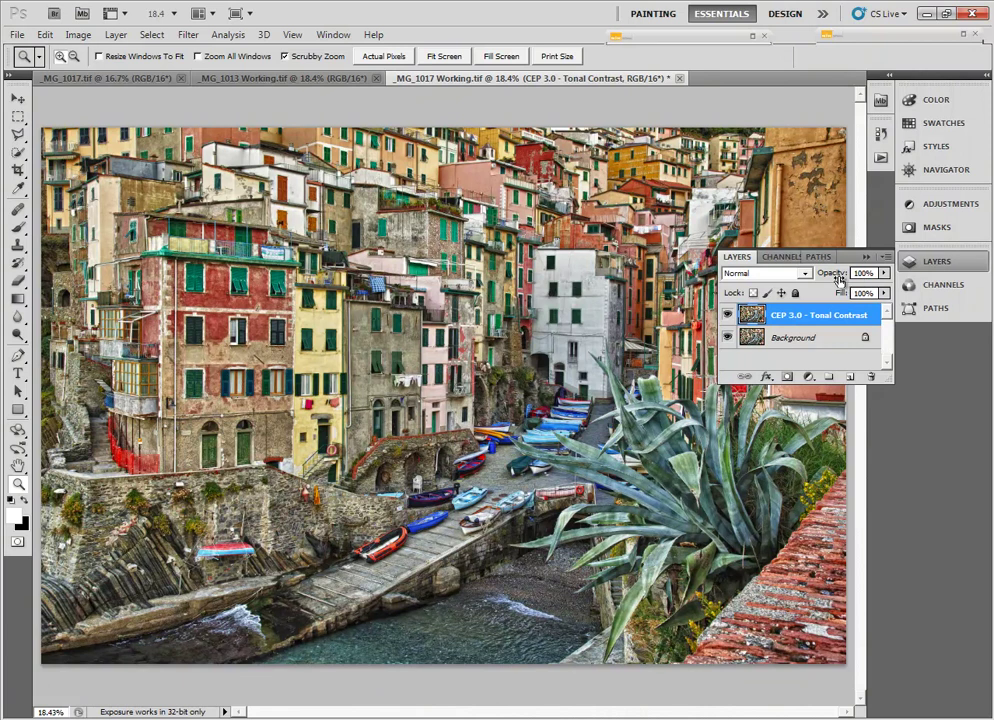
Lower the Tonal Contrast layer to 66% opacity and flatten the image.
left_click_drag(838, 279, 798, 289)
left_click(884, 262)
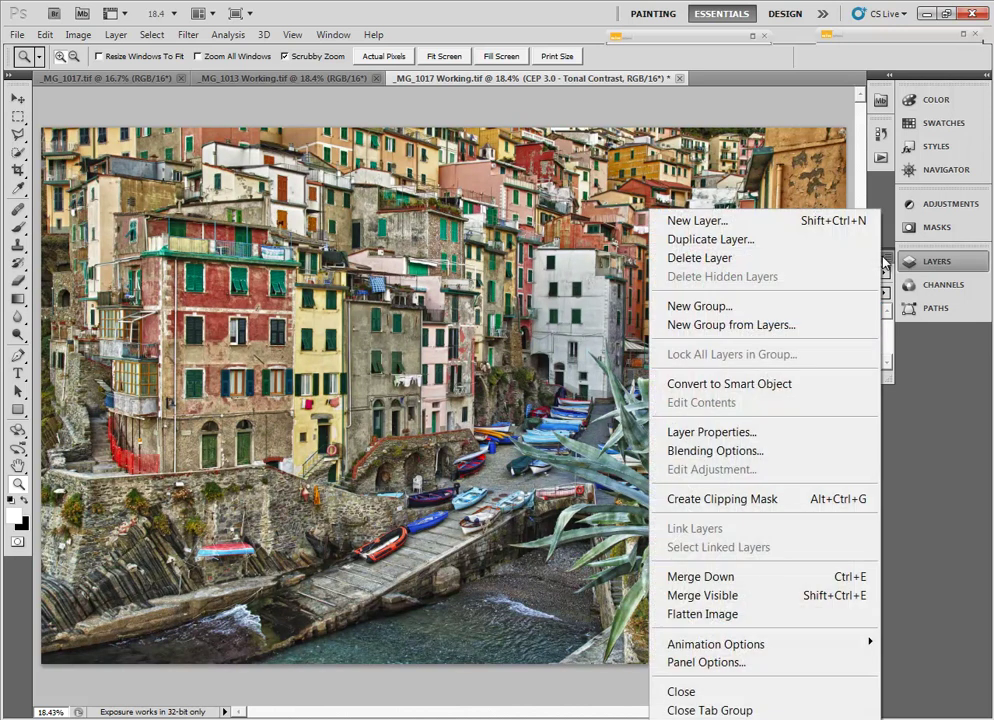
left_click(702, 613)
left_click(17, 34)
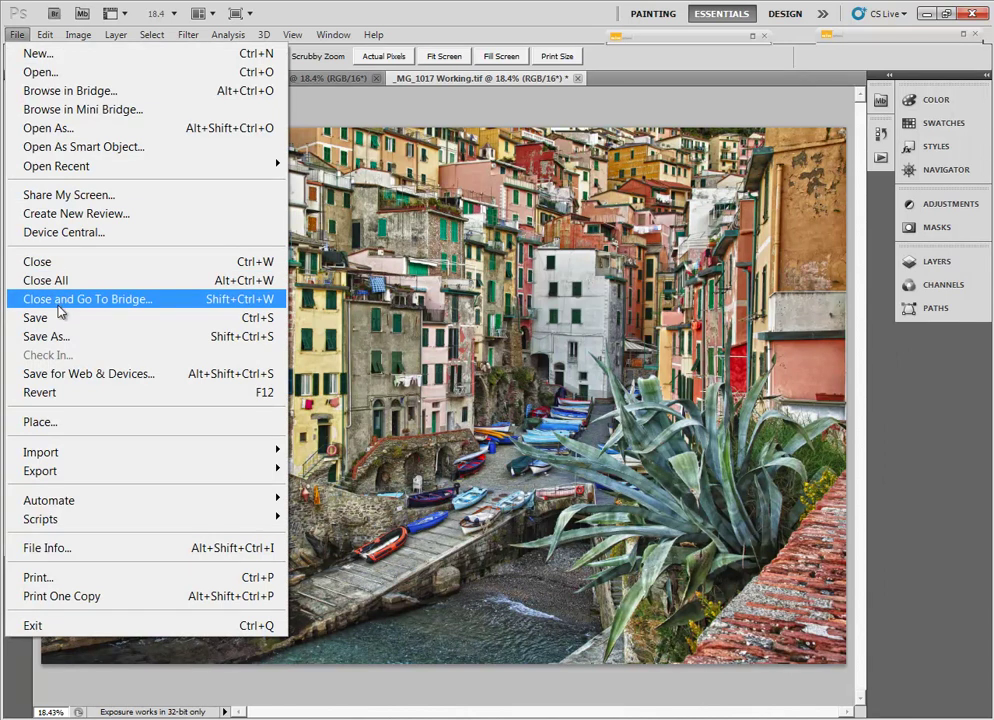
left_click(315, 80)
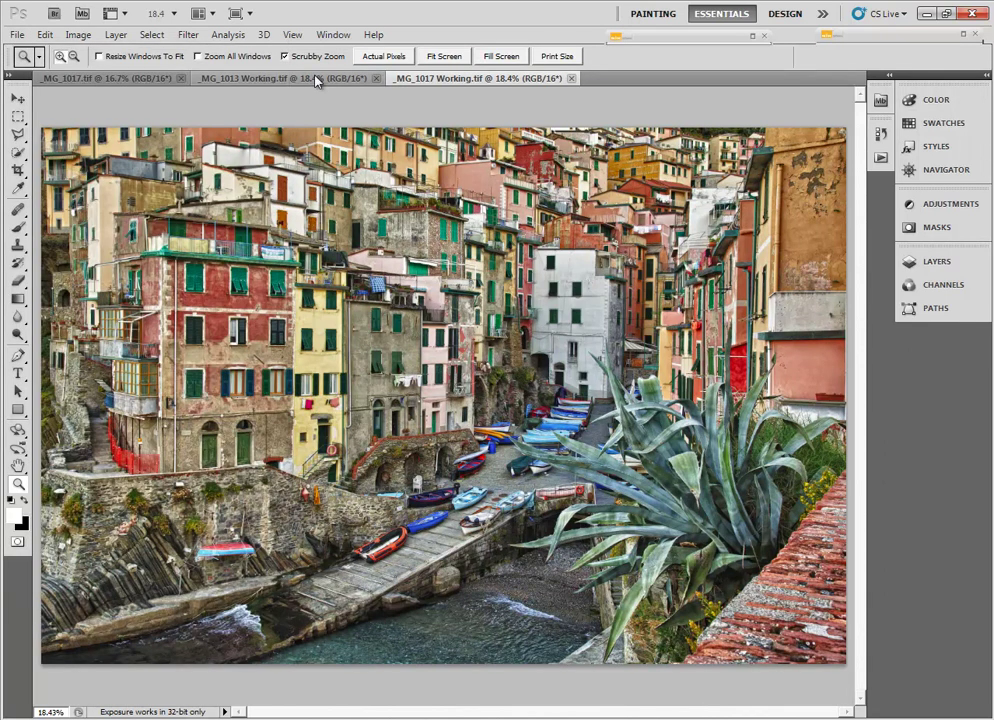
left_click(315, 80)
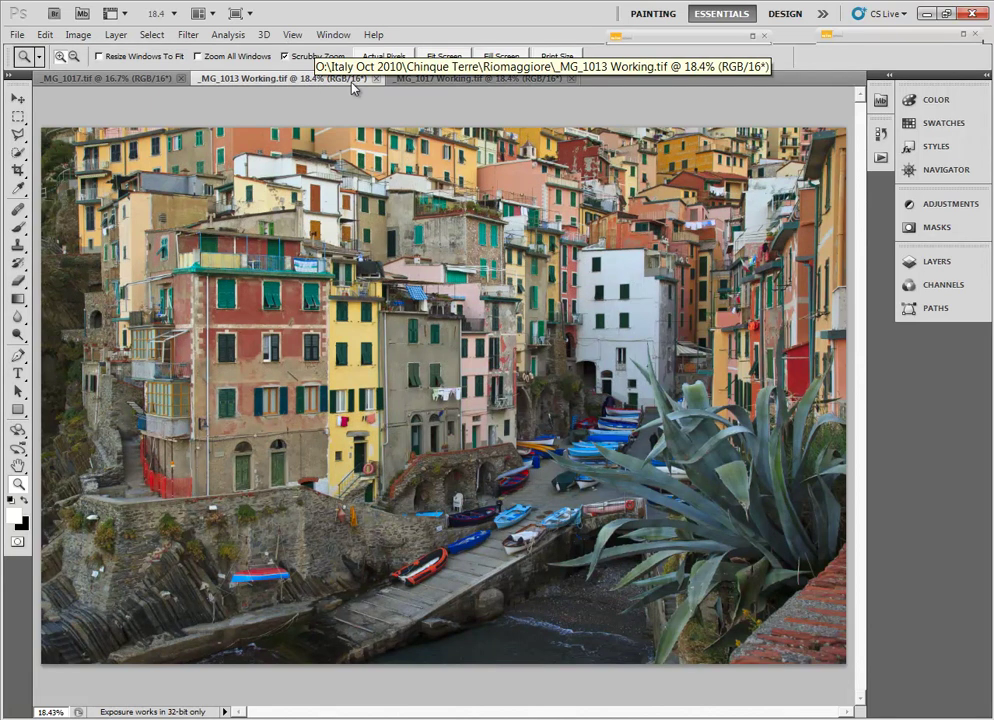
left_click(466, 85)
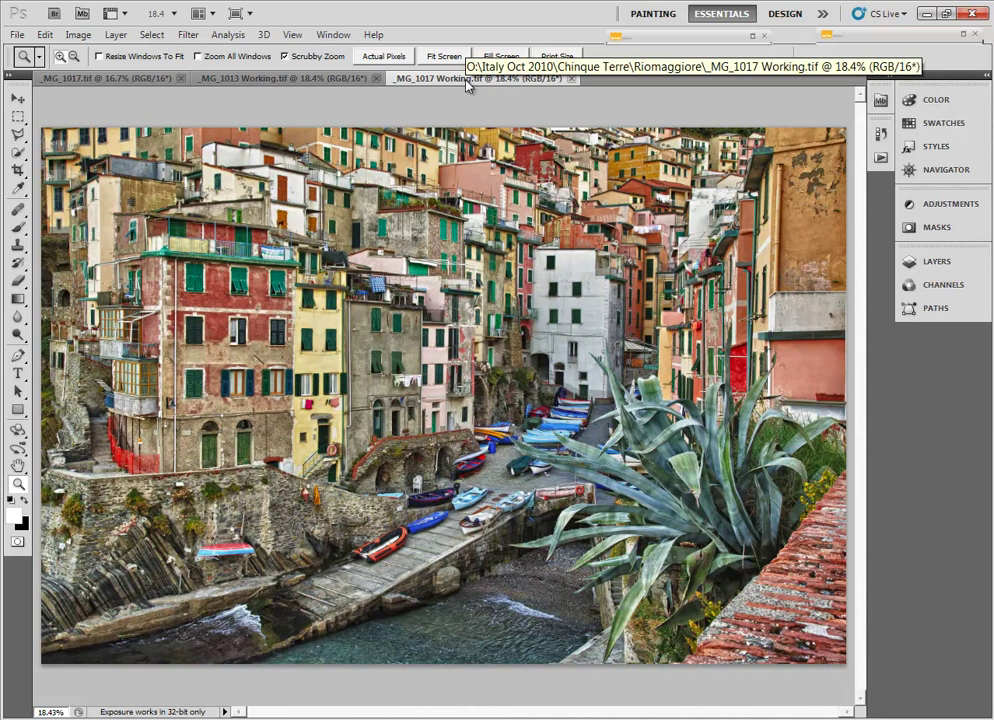